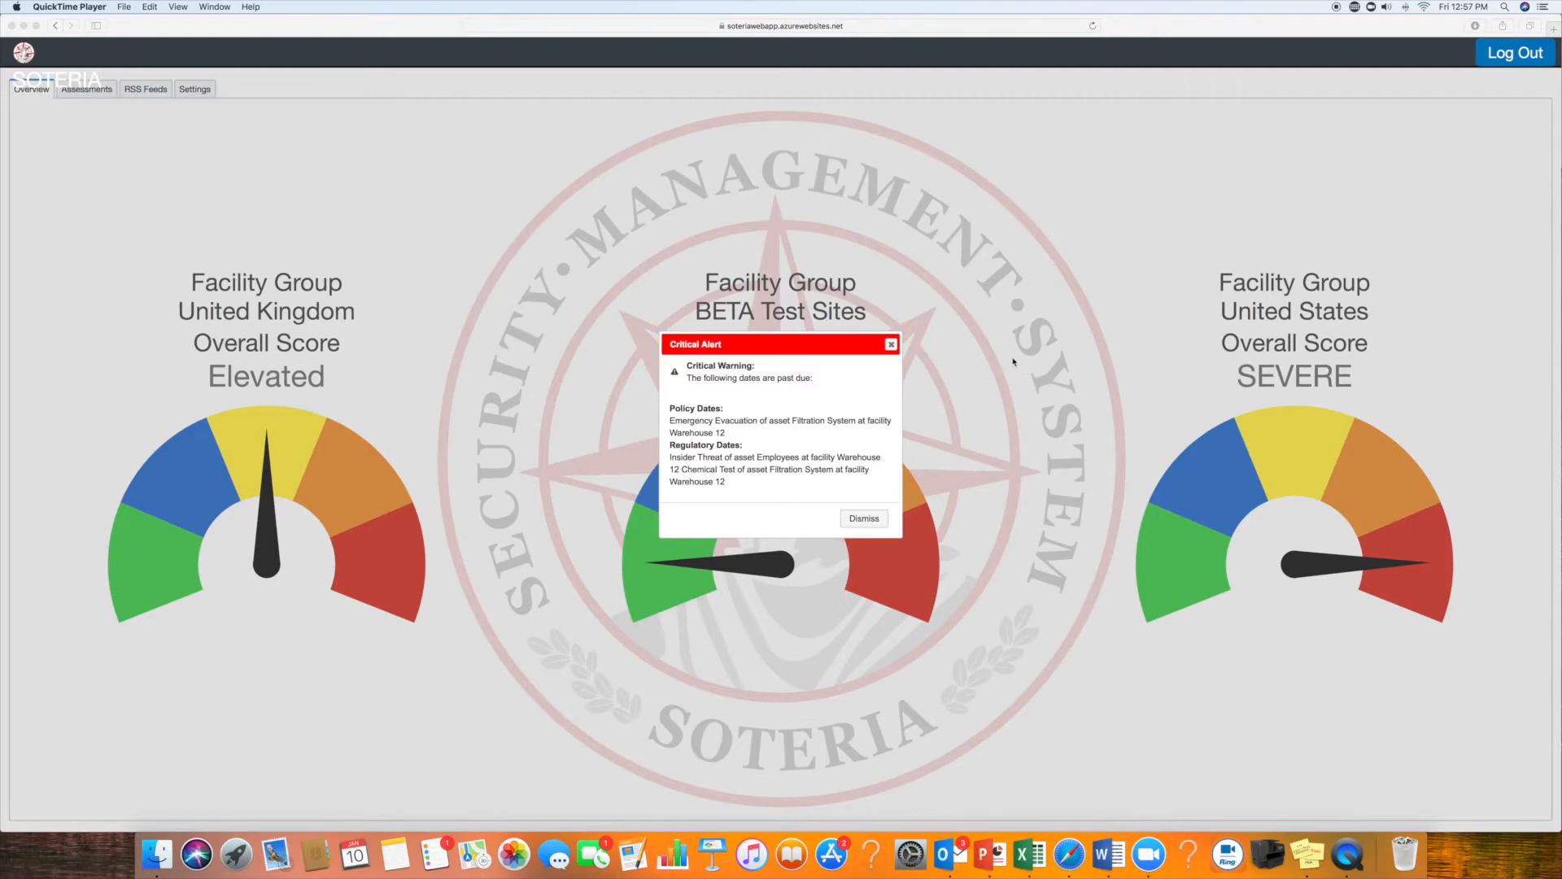
Dismiss the critical alert and view the Warehouse 11 details on the United States facility group's map
left_click(869, 523)
left_click(870, 522)
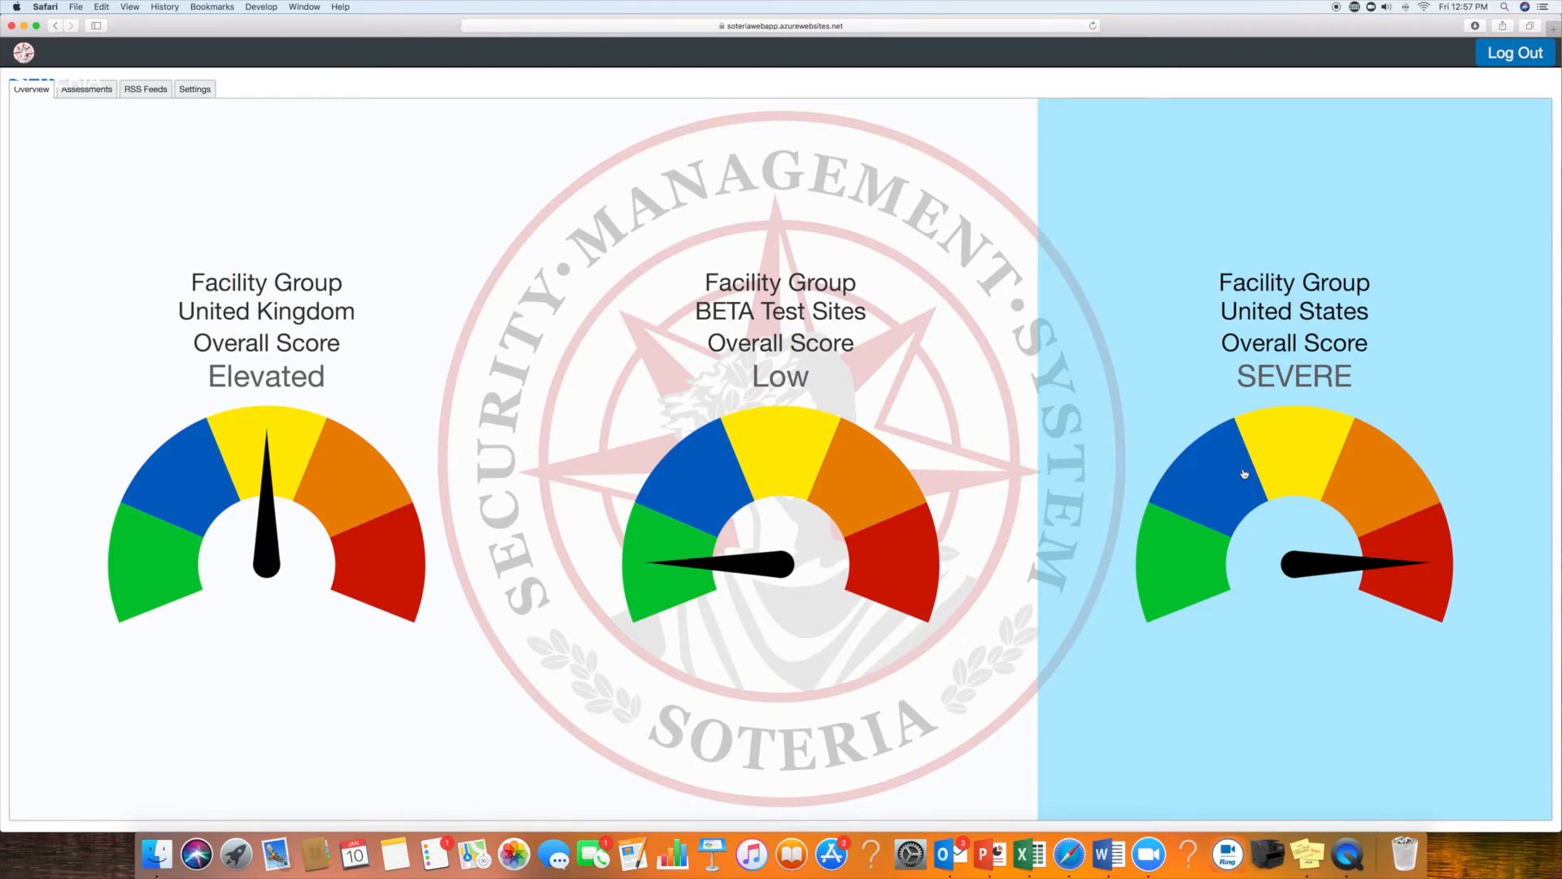
left_click(1196, 412)
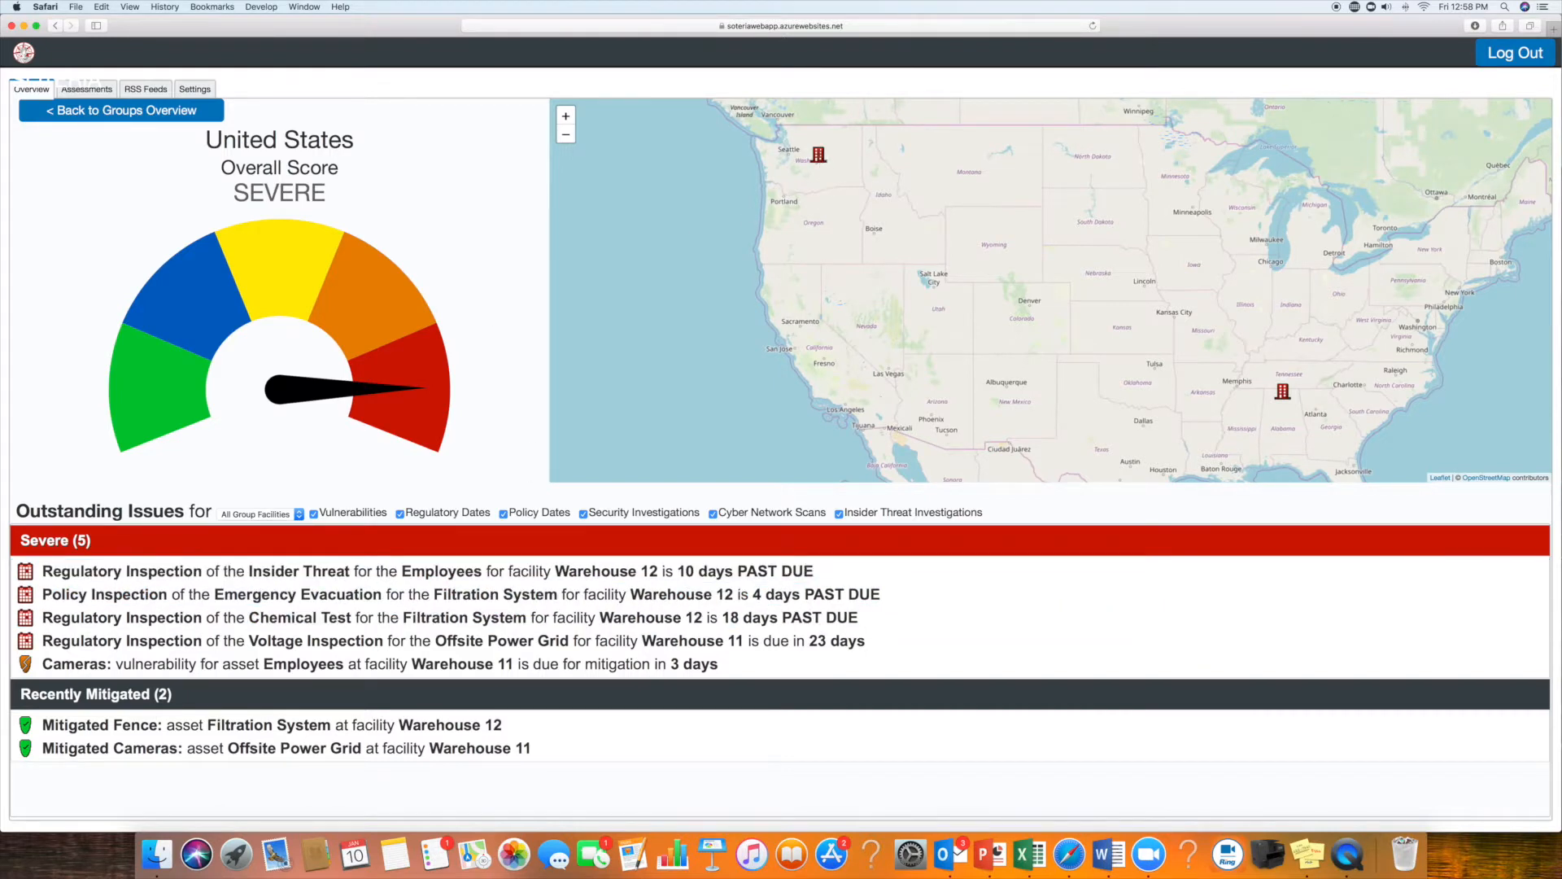
left_click(819, 187)
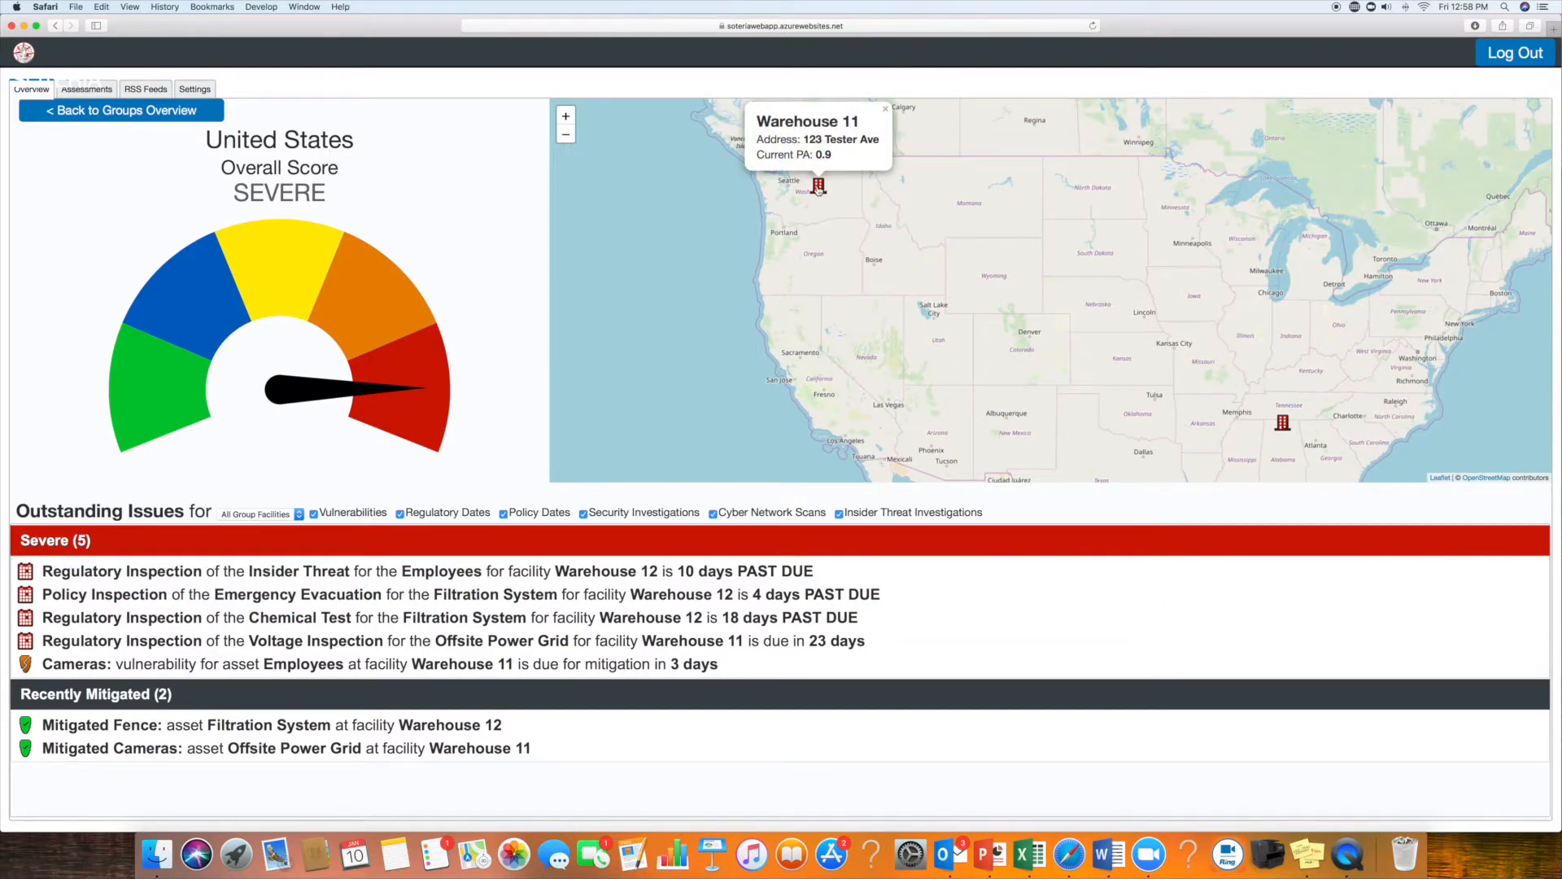
mouse_move(1283, 422)
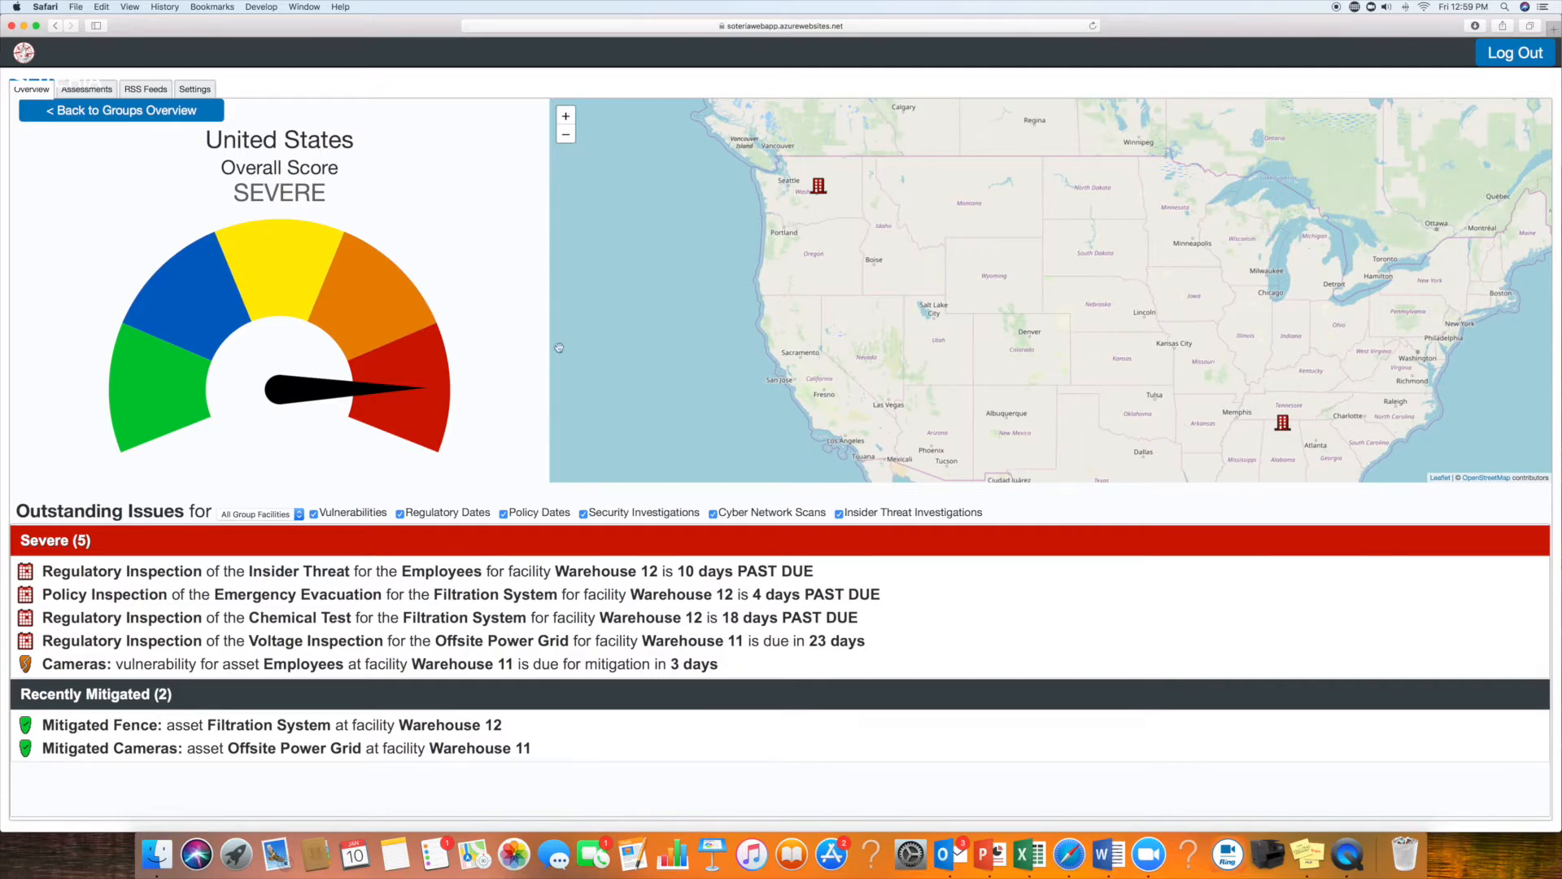
Open the SOTERIA Demo Shopping Mall assessment and advance from its general information to the HVAC system asset
left_click(108, 96)
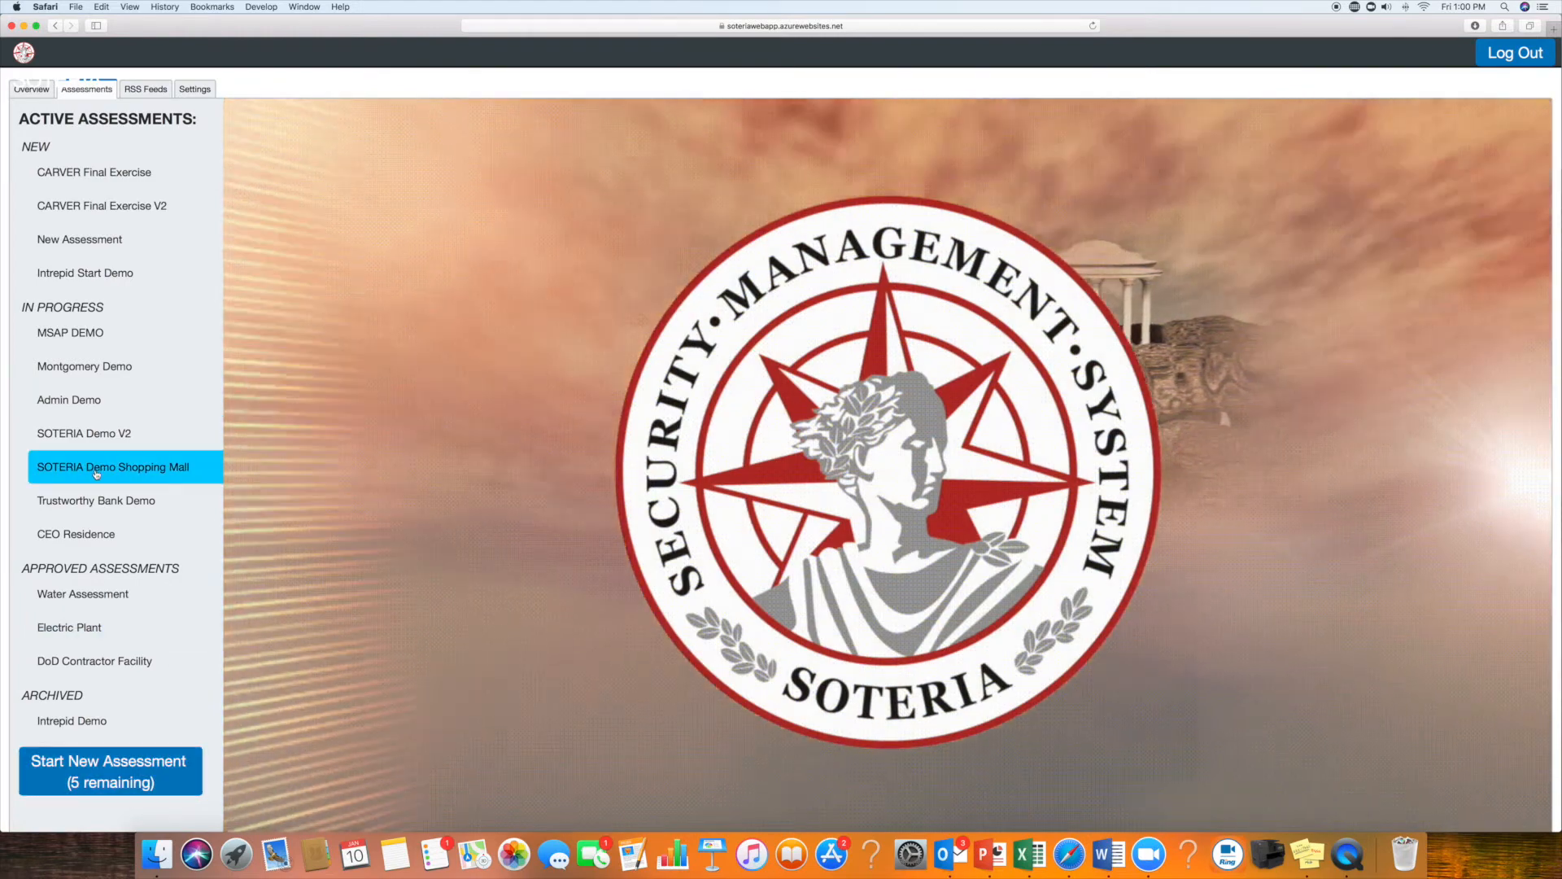
left_click(95, 474)
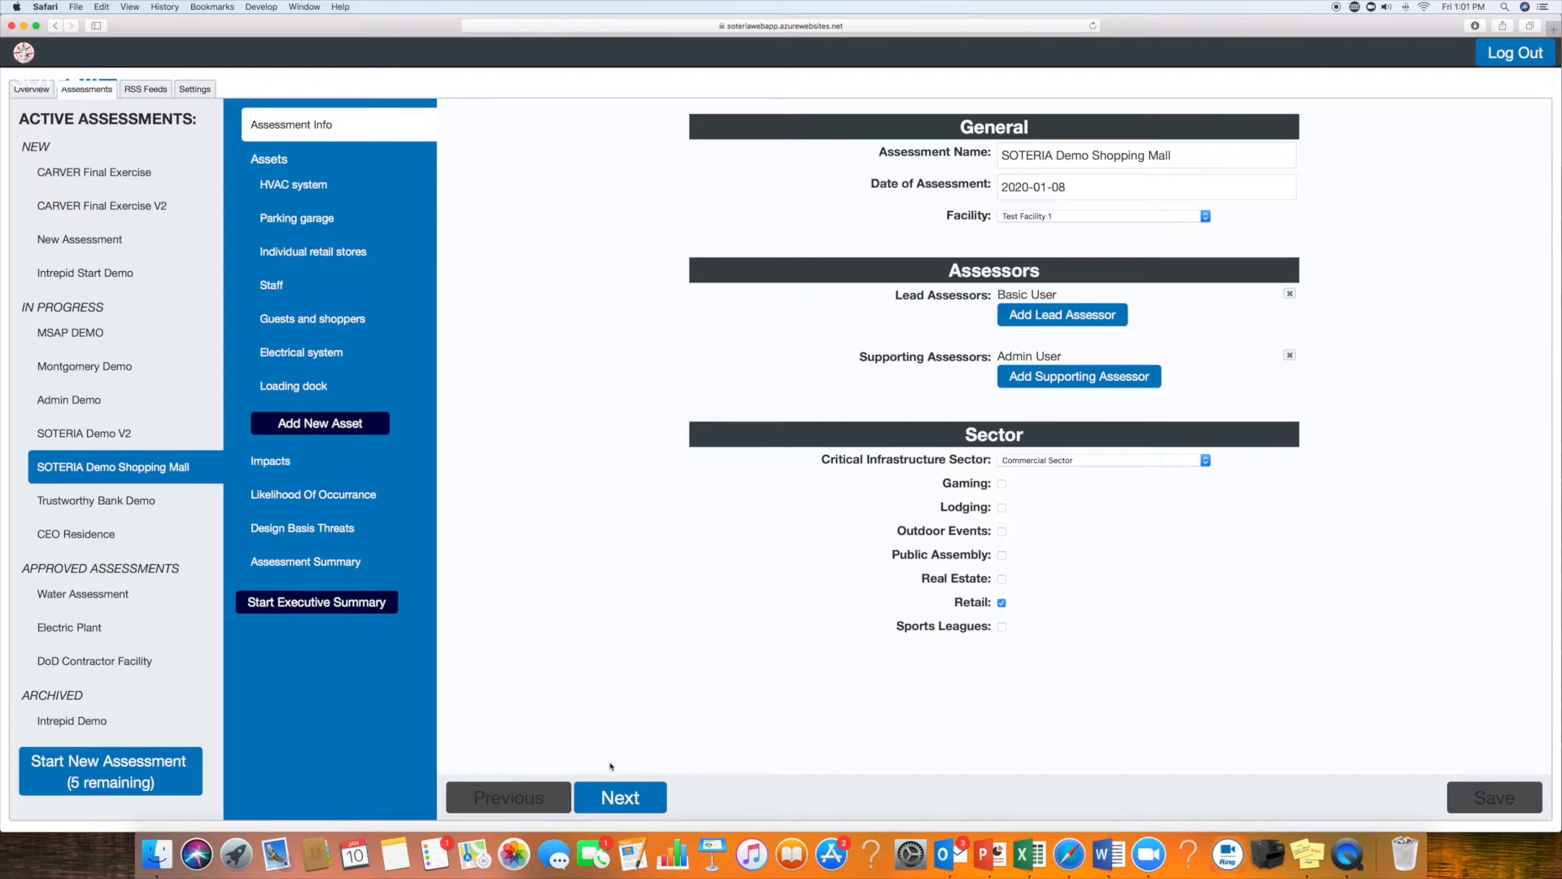
left_click(620, 799)
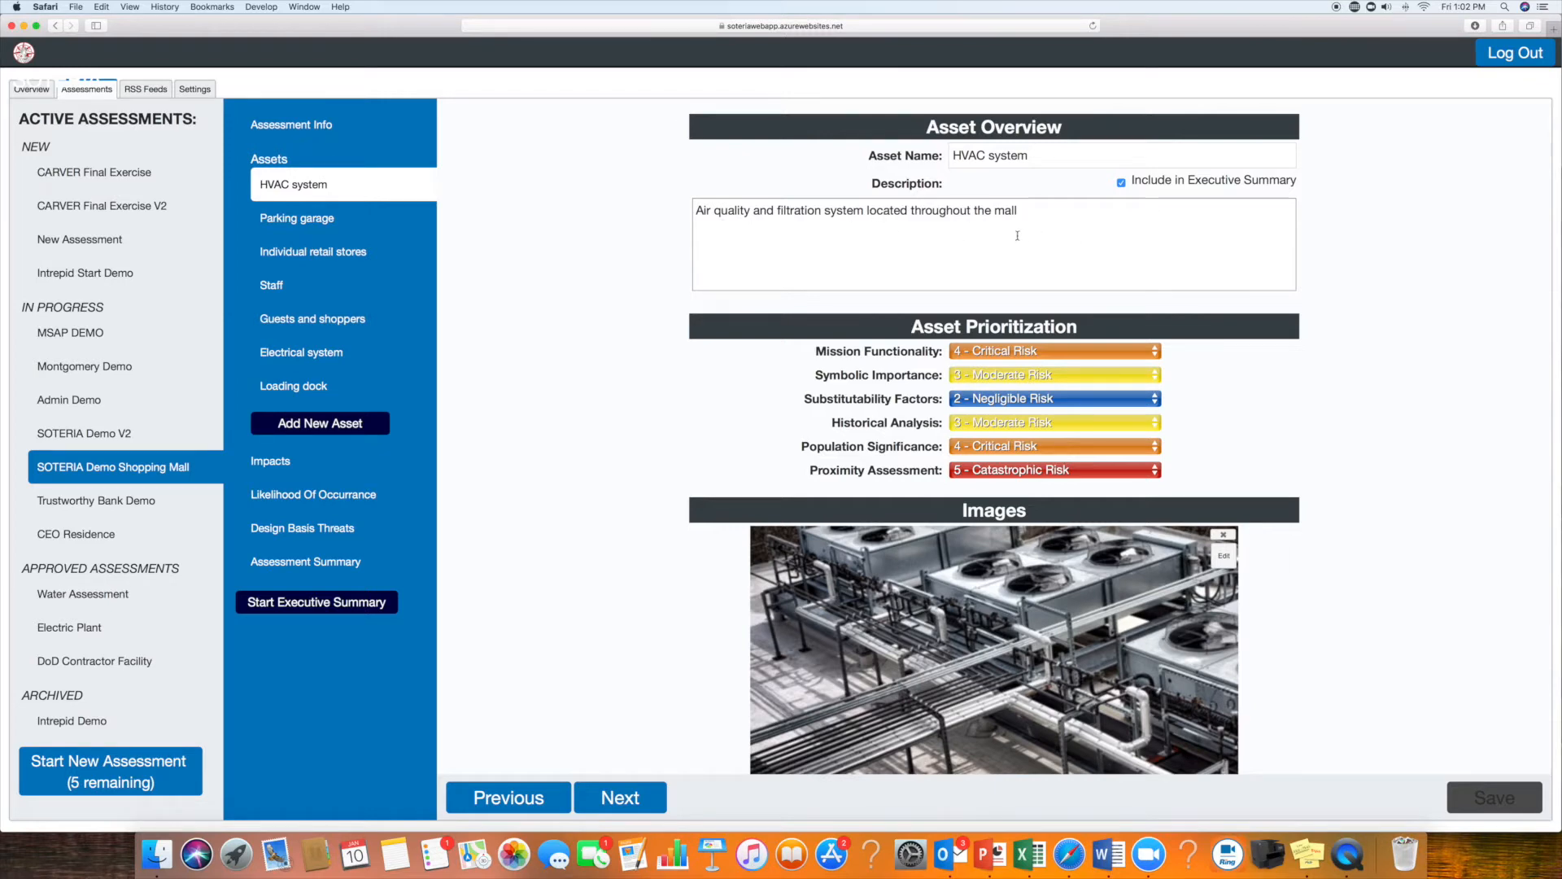
Examine the HVAC system's executive summary option and the definitions and ratings of its asset prioritization factors
left_click(1121, 182)
left_click(1121, 183)
mouse_move(904, 351)
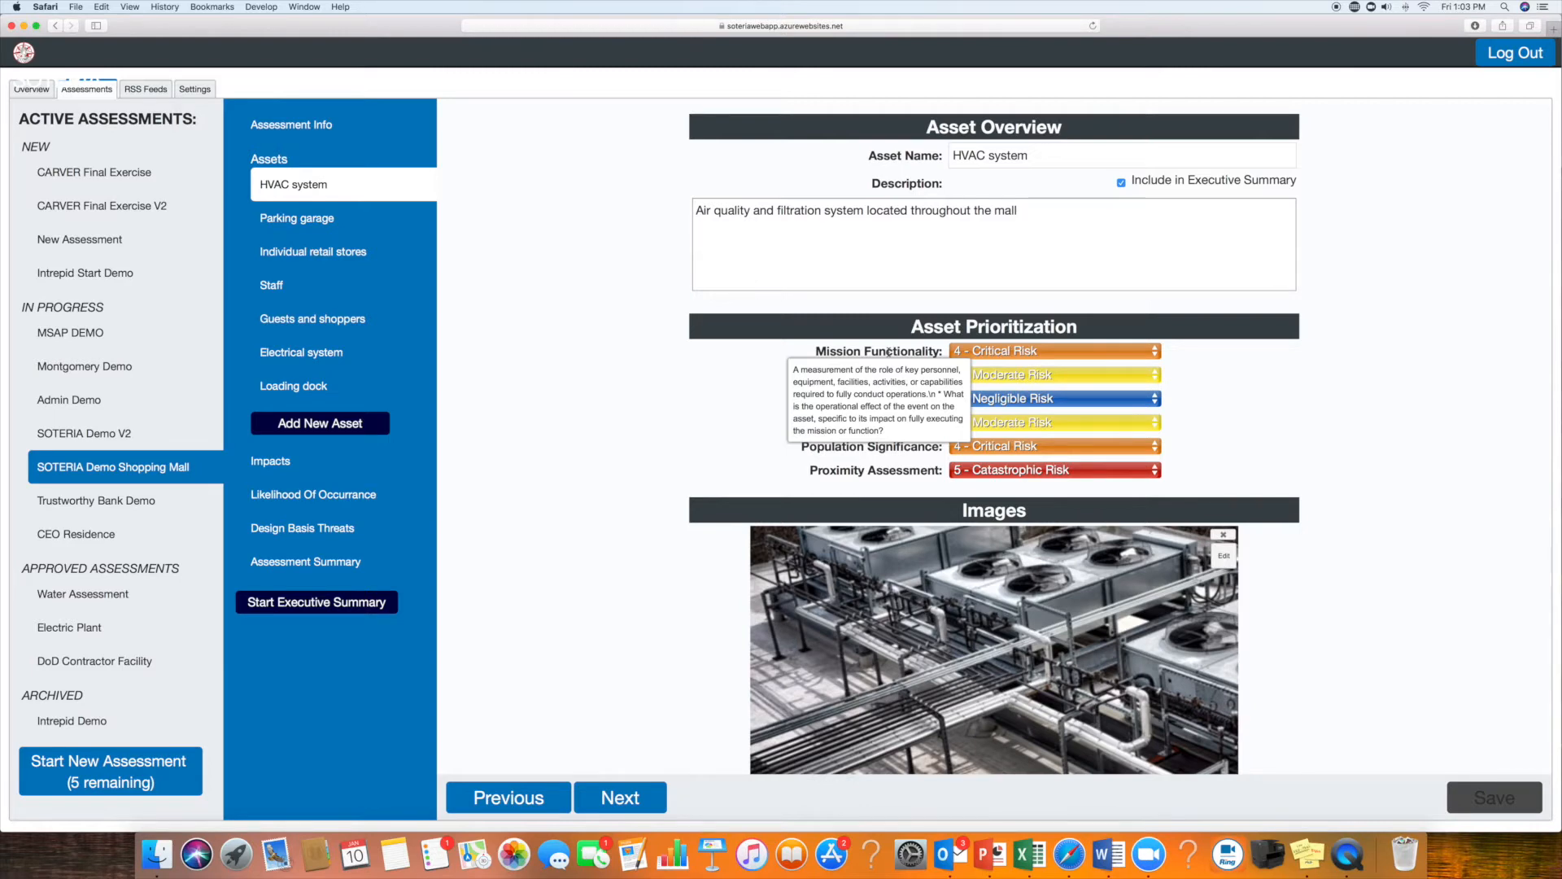
left_click(1157, 358)
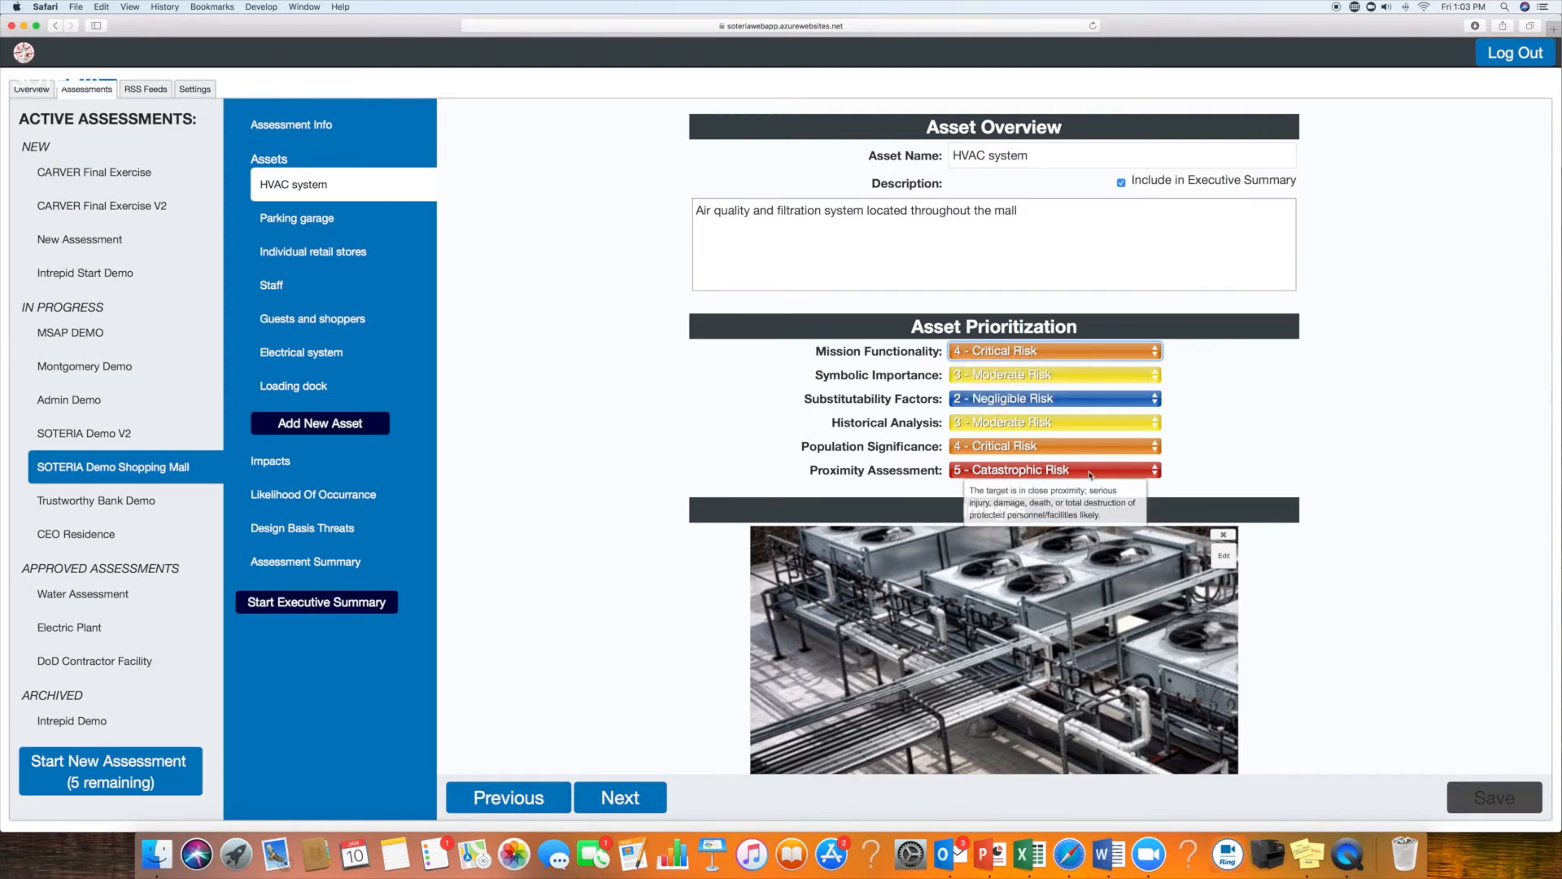
mouse_move(847, 477)
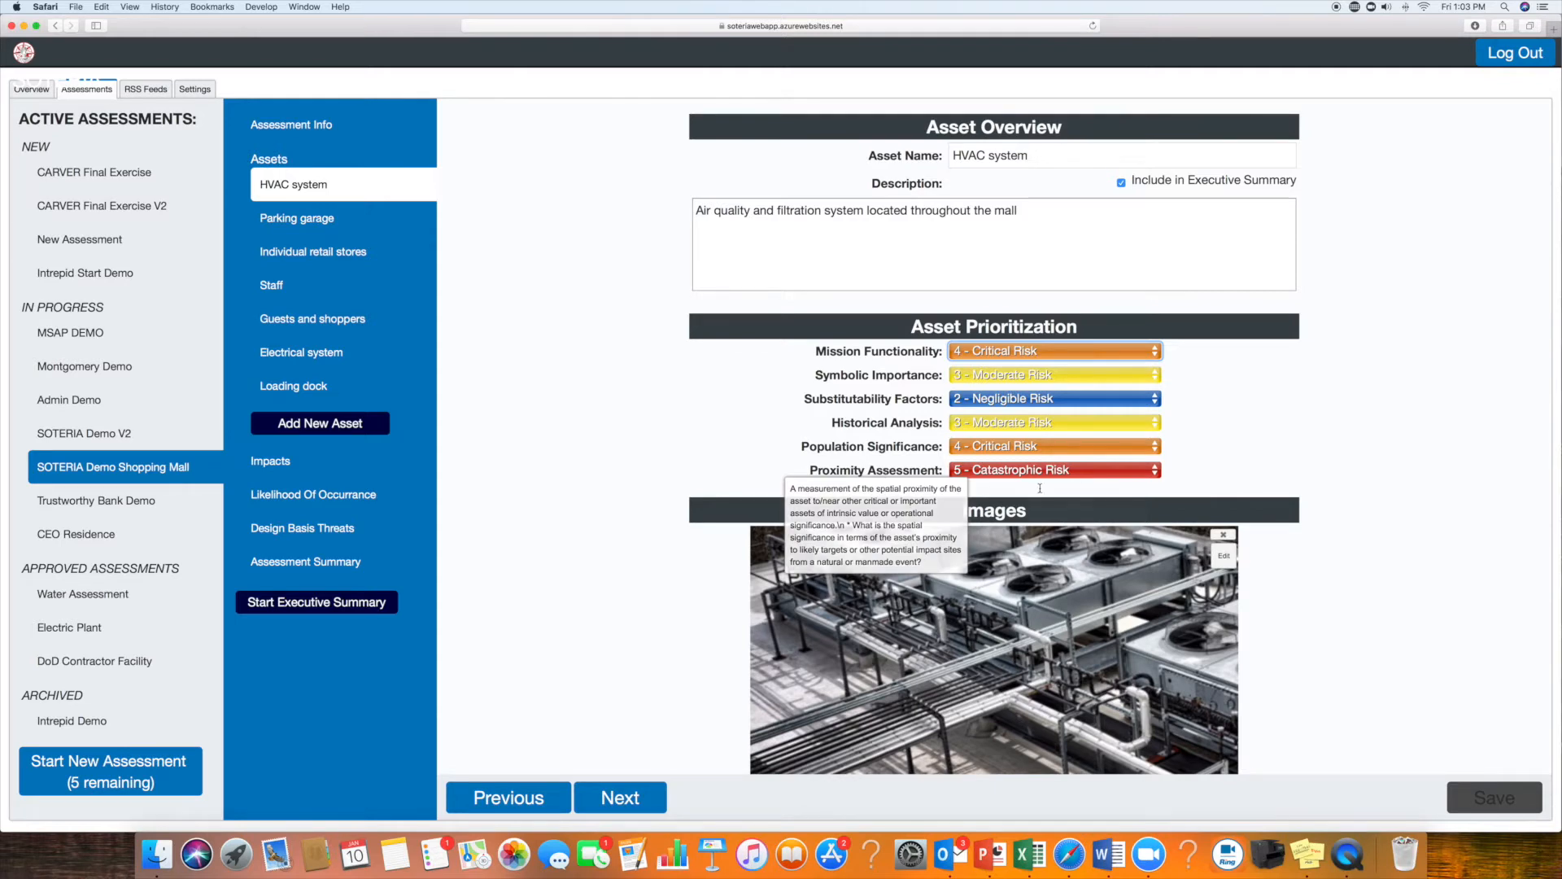
mouse_move(1108, 473)
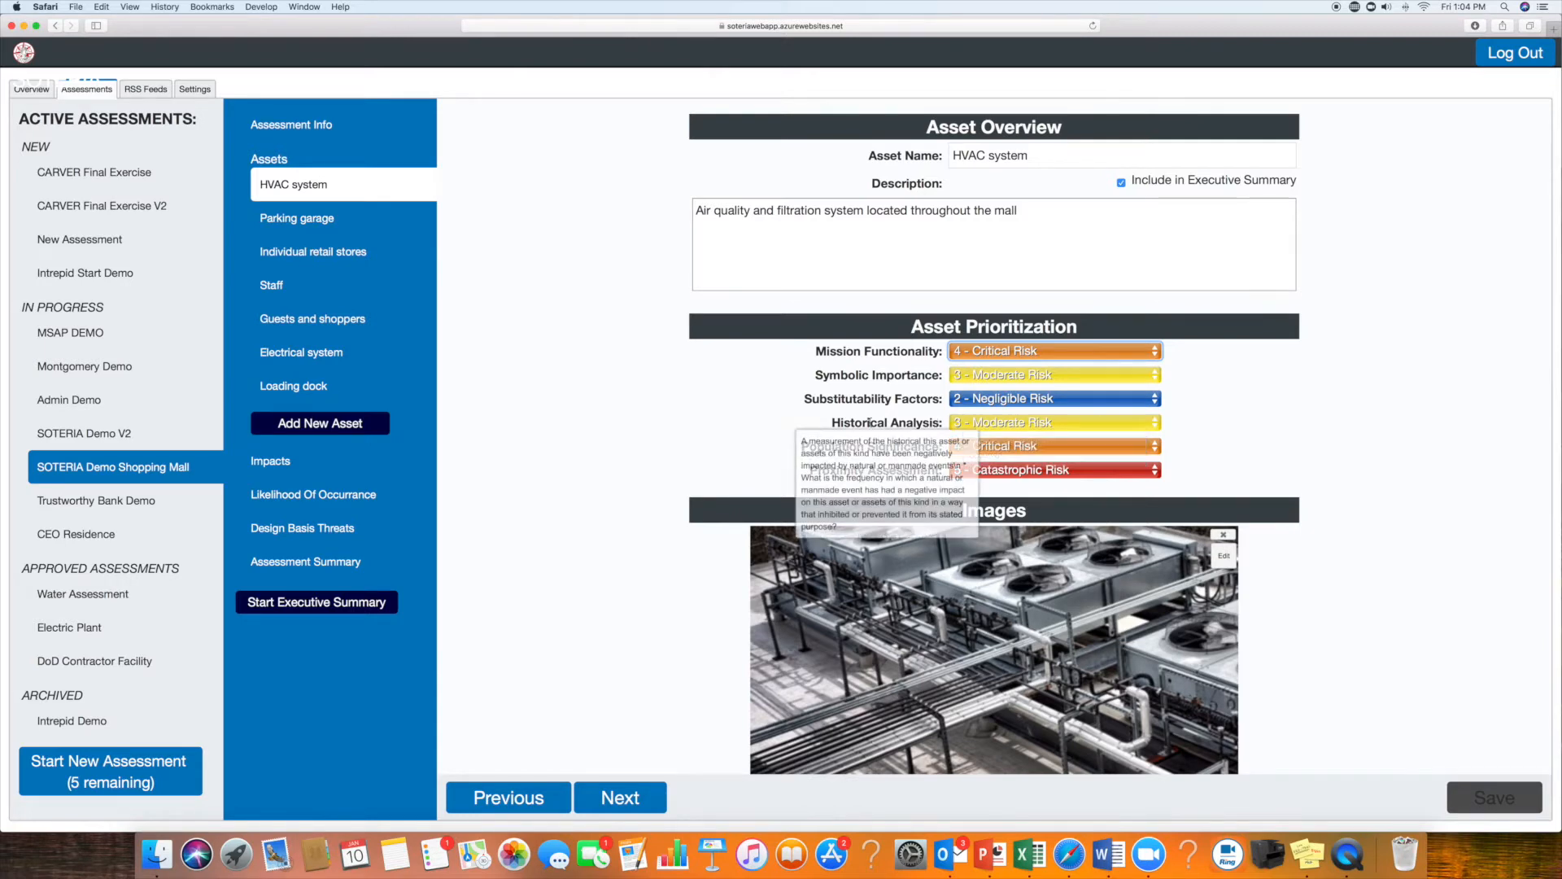
Add Sabotage (Operational Damage) as a secondary threat for the HVAC system
scroll(1517, 546, "down", 5)
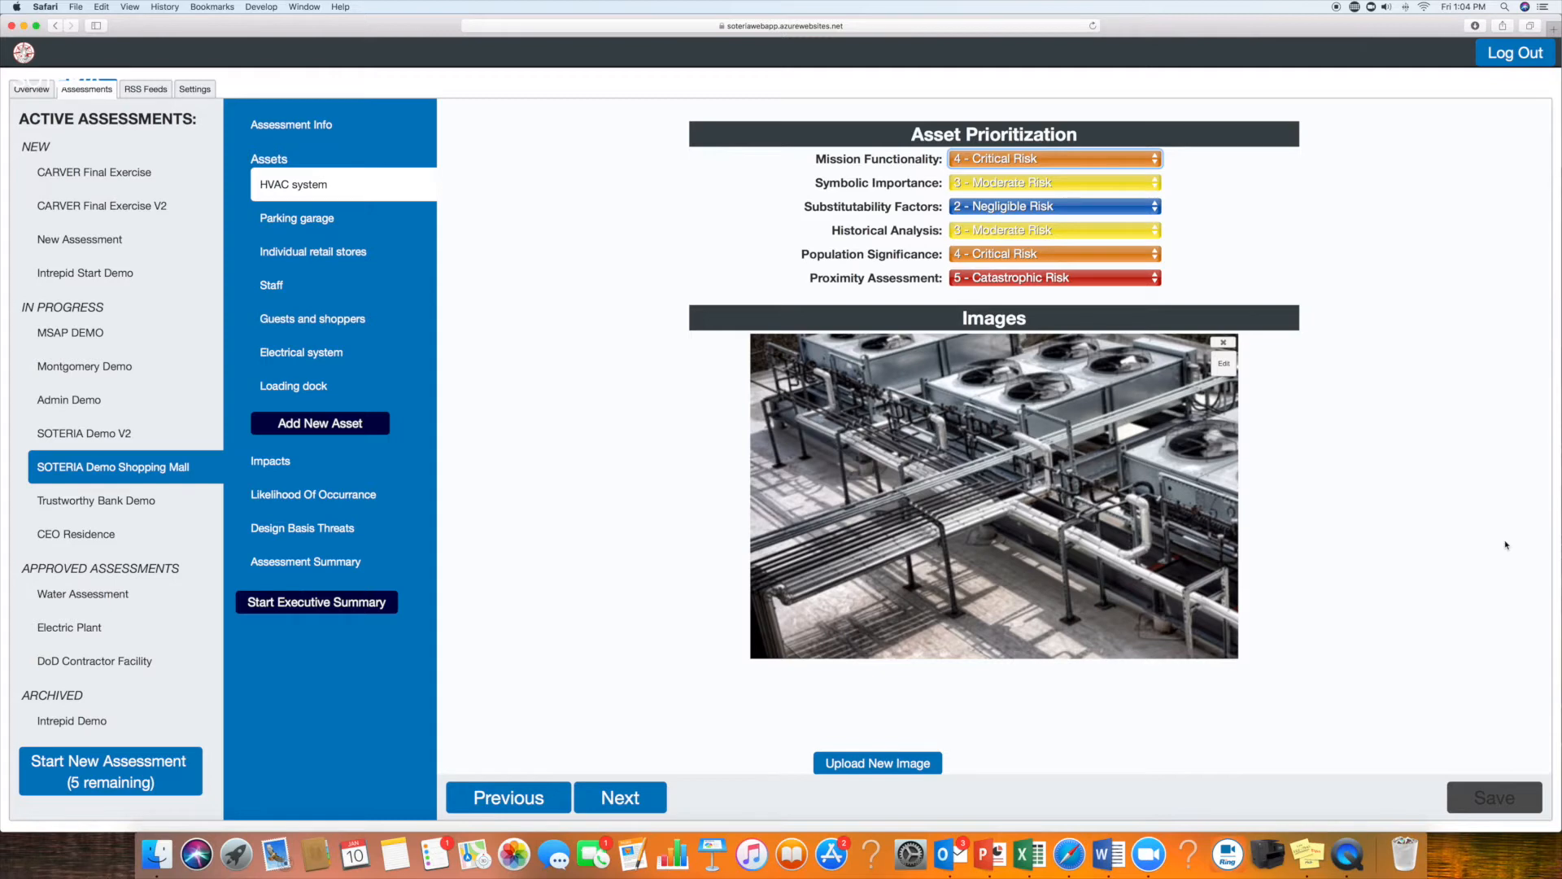
scroll(1436, 520, "down", 2)
scroll(1436, 519, "up", 2)
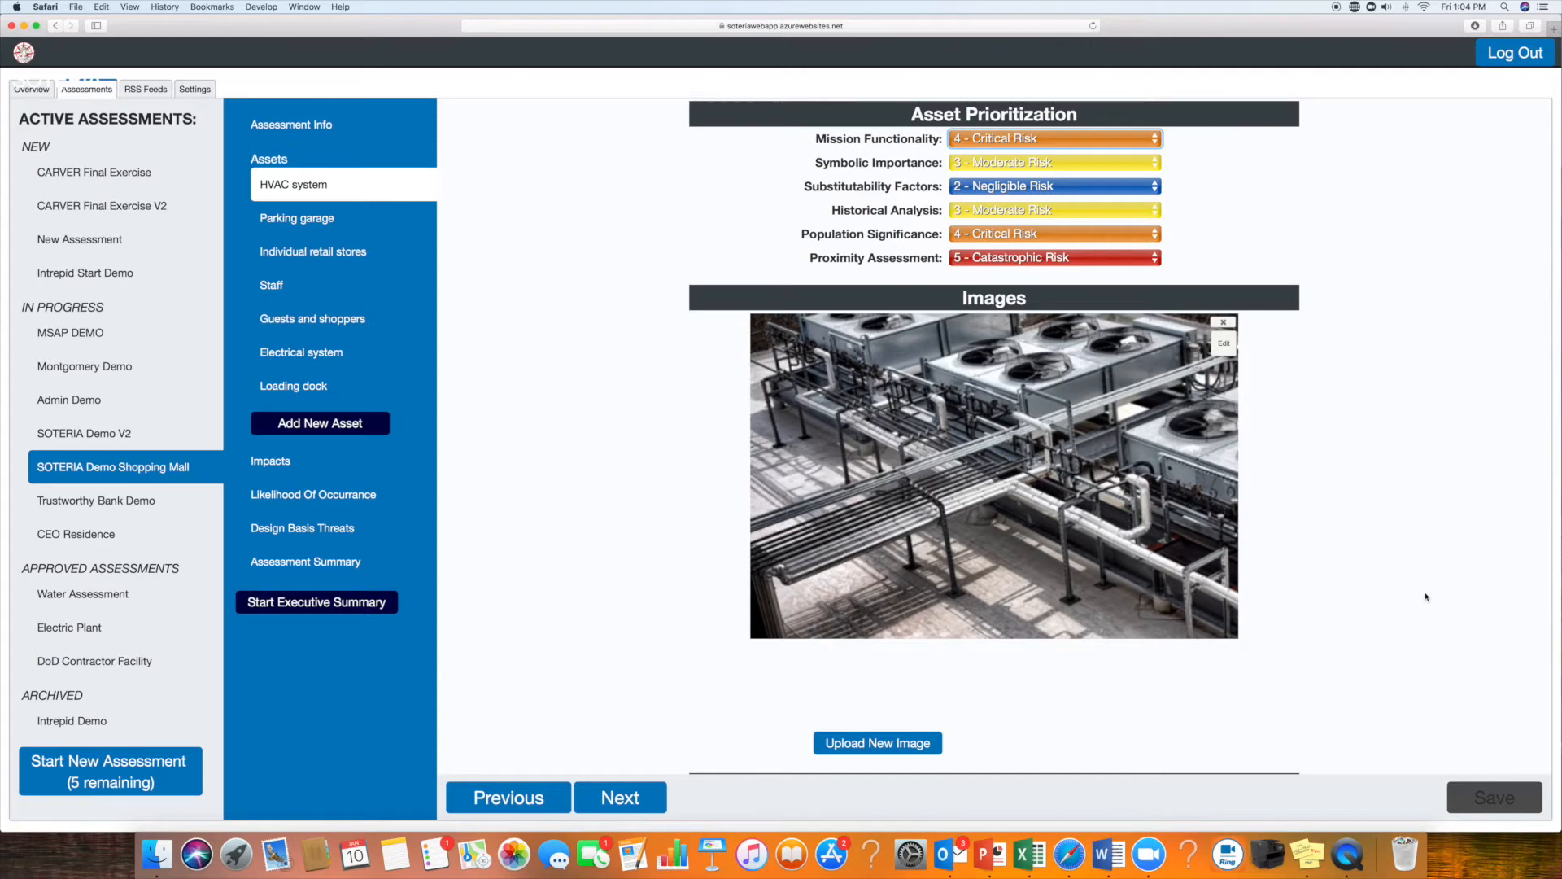
scroll(1418, 597, "down", 1)
scroll(1419, 596, "down", 3)
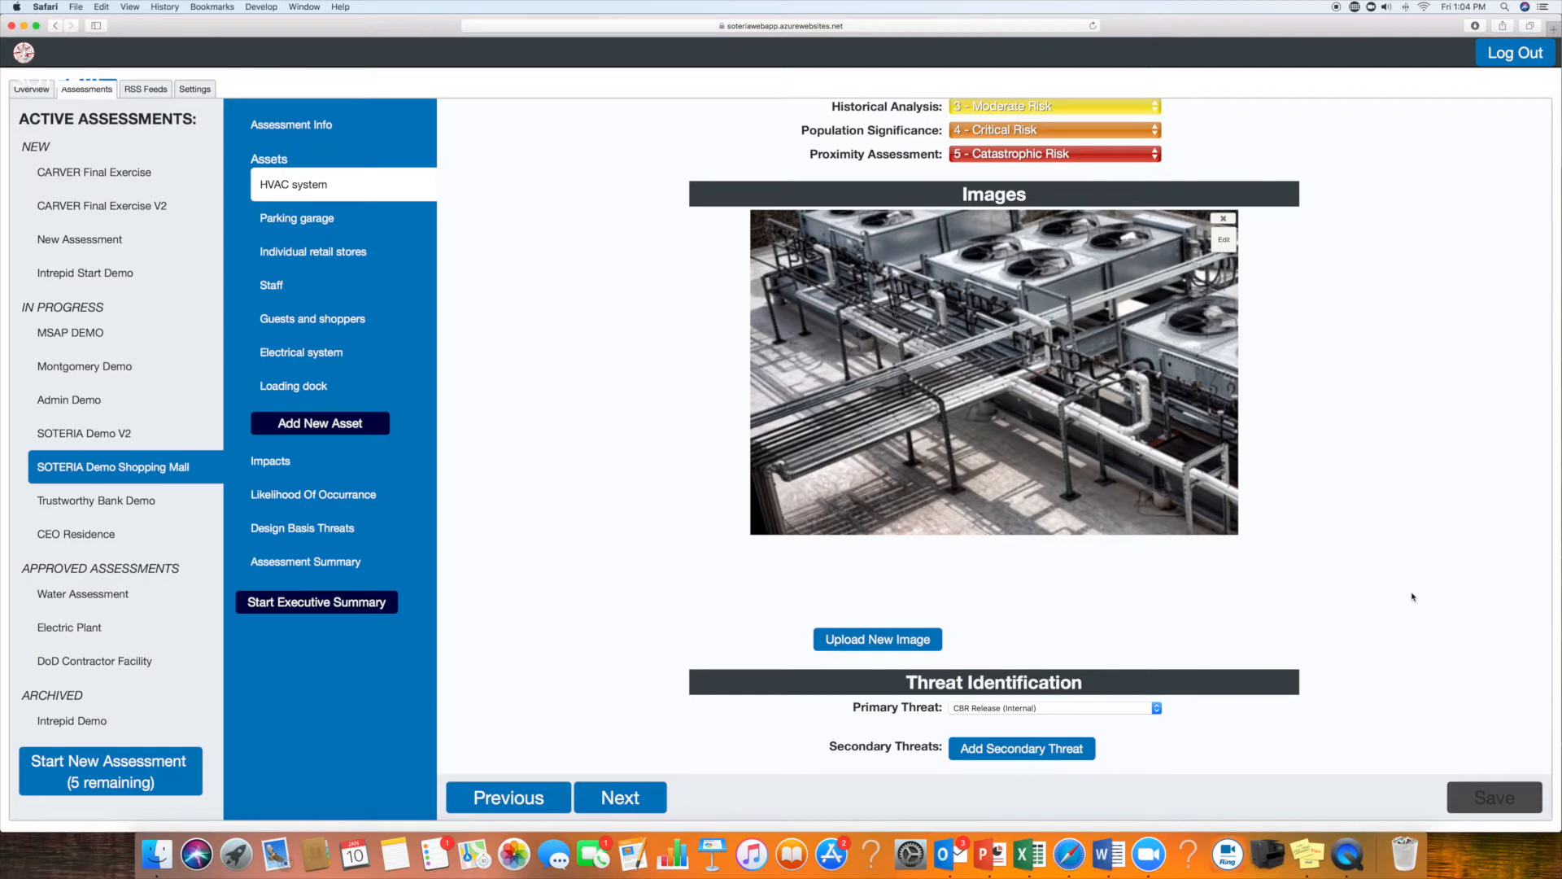
scroll(1412, 597, "down", 6)
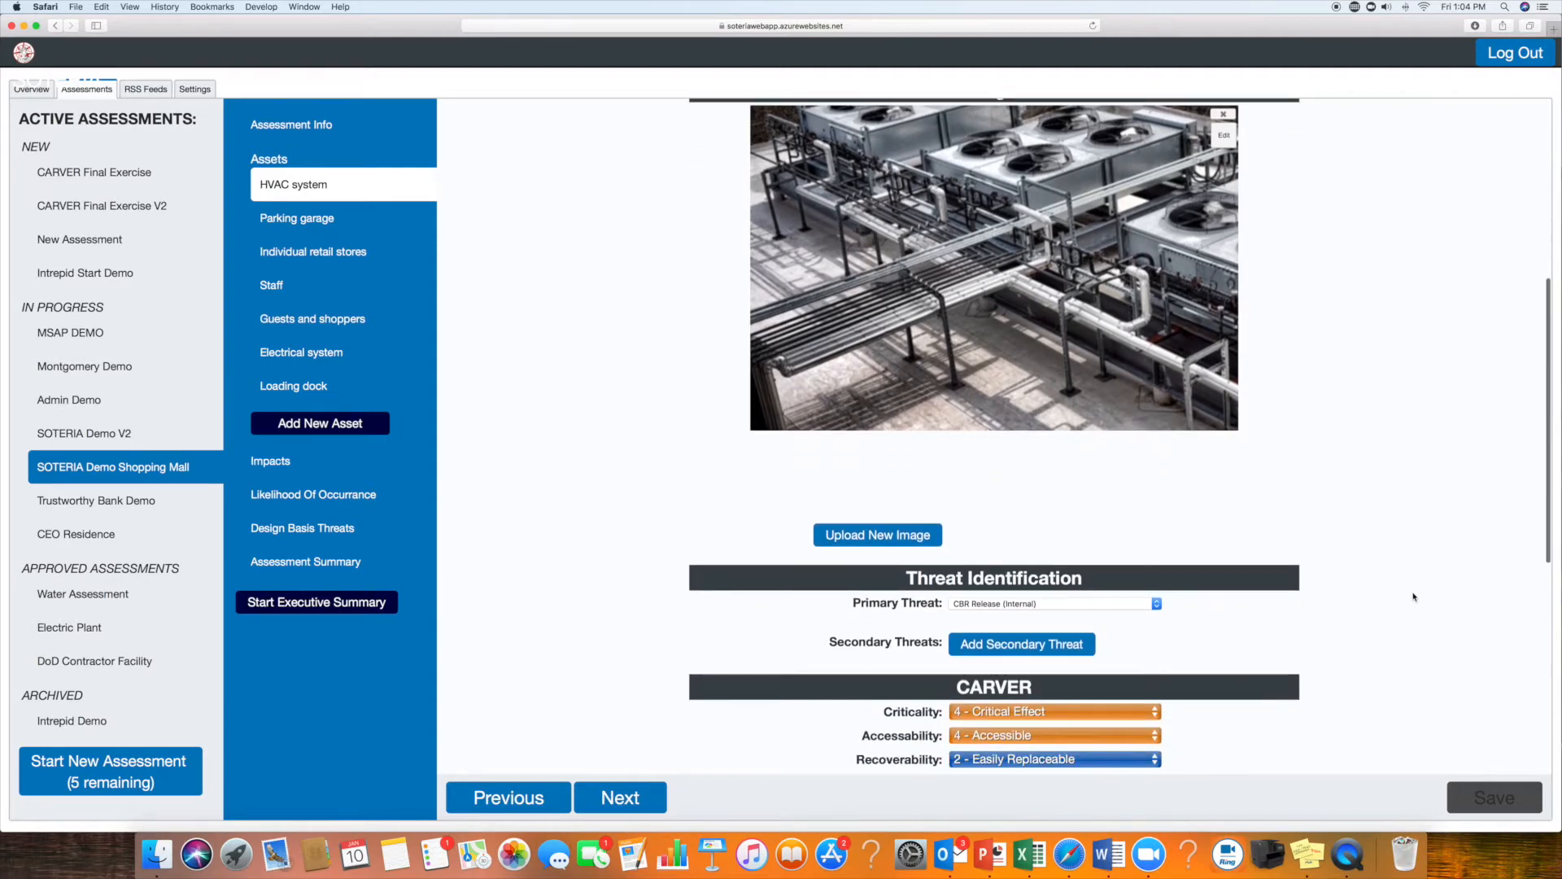
scroll(1431, 545, "down", 3)
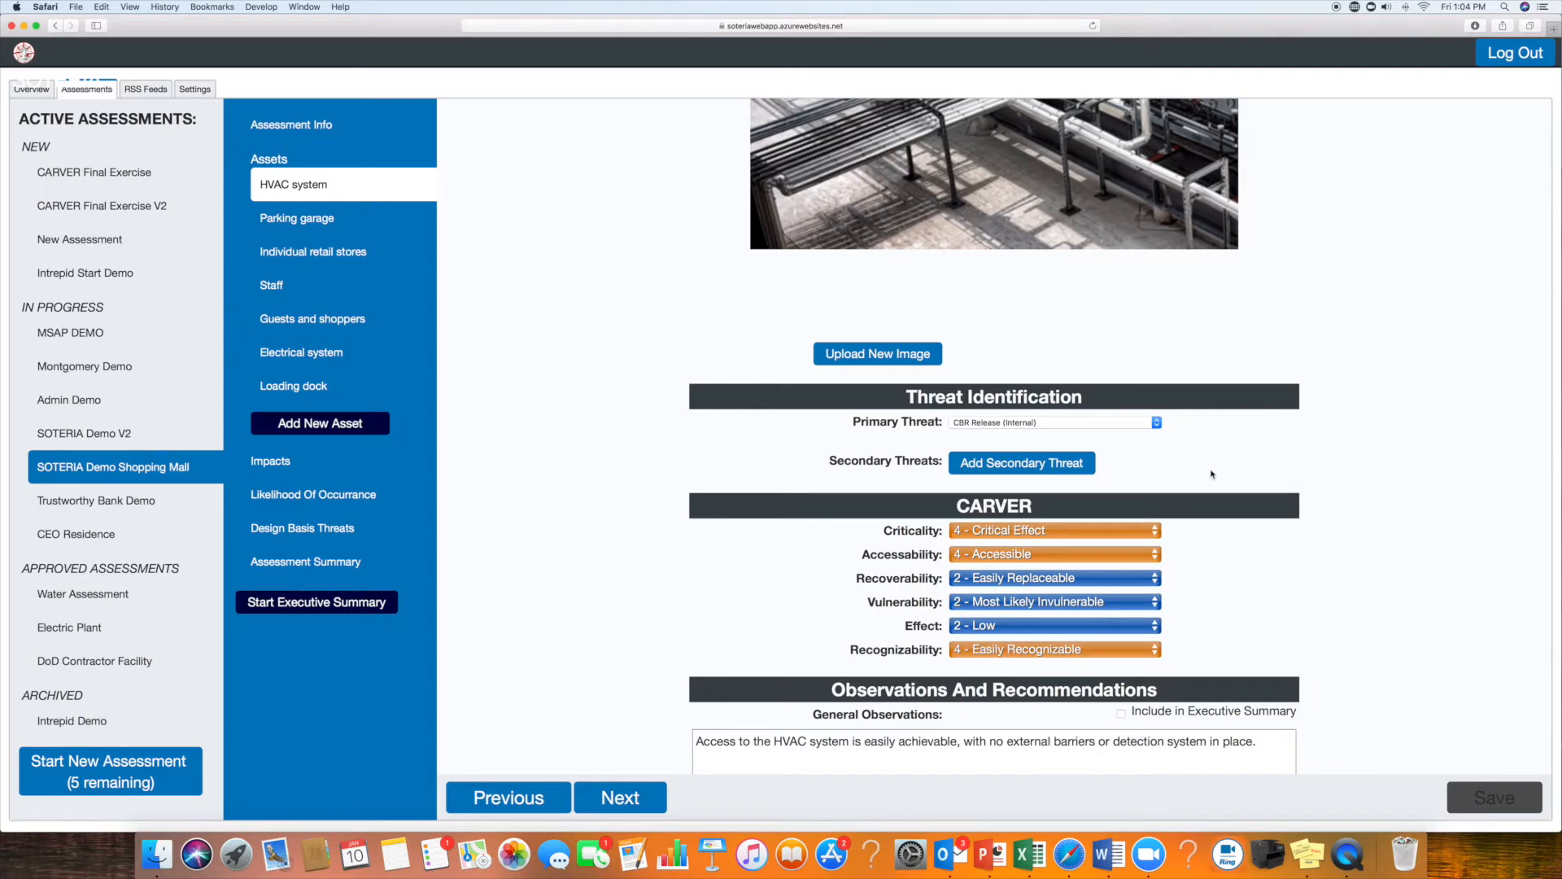
left_click(1047, 469)
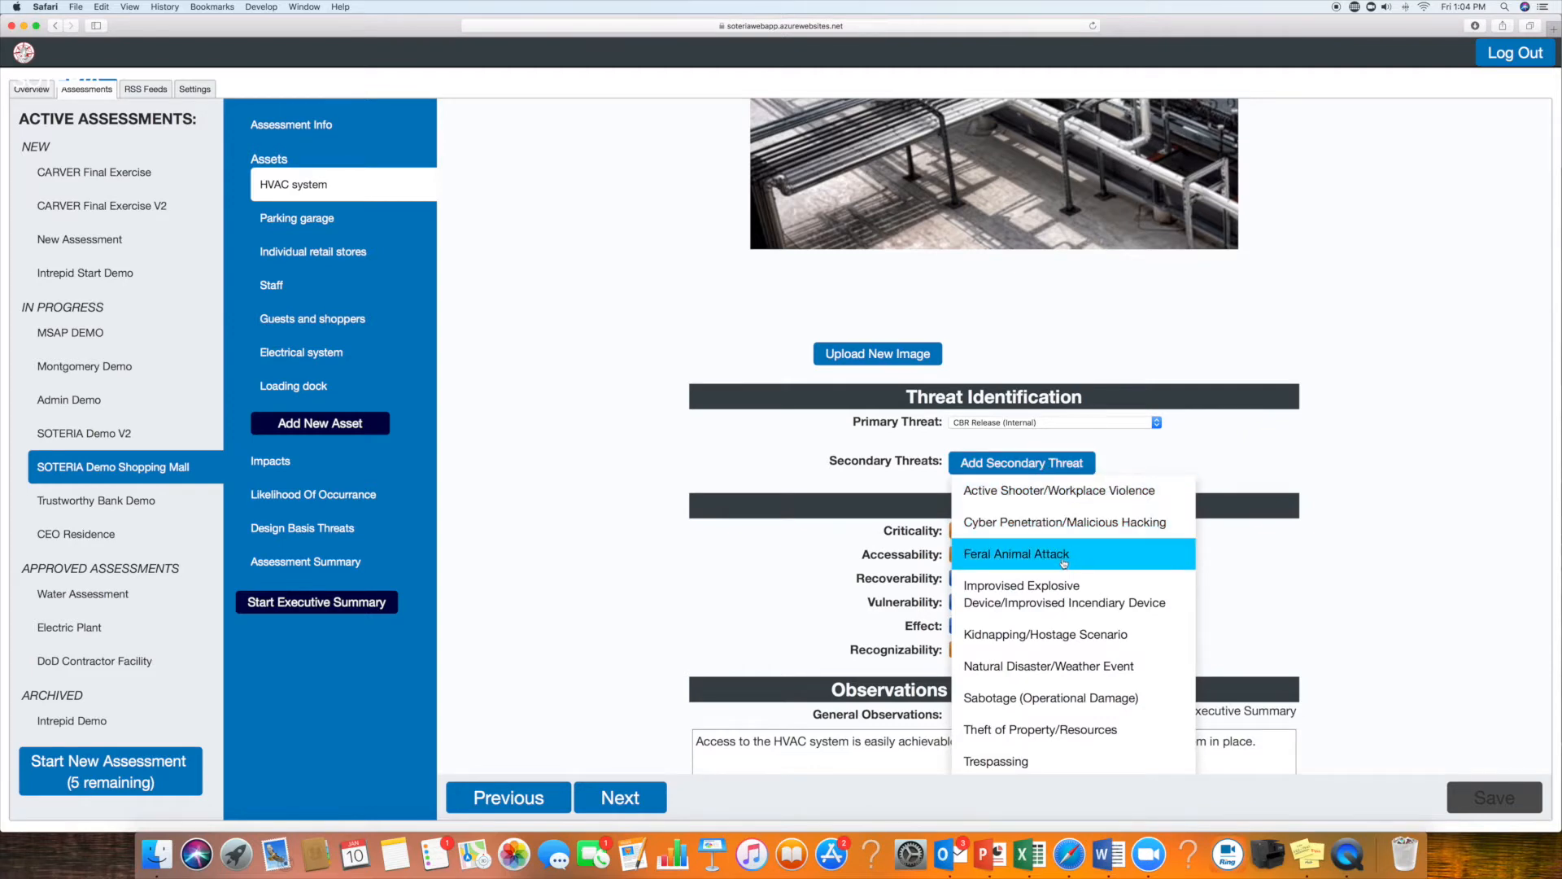
scroll(1084, 678, "down", 2)
scroll(1085, 678, "down", 10)
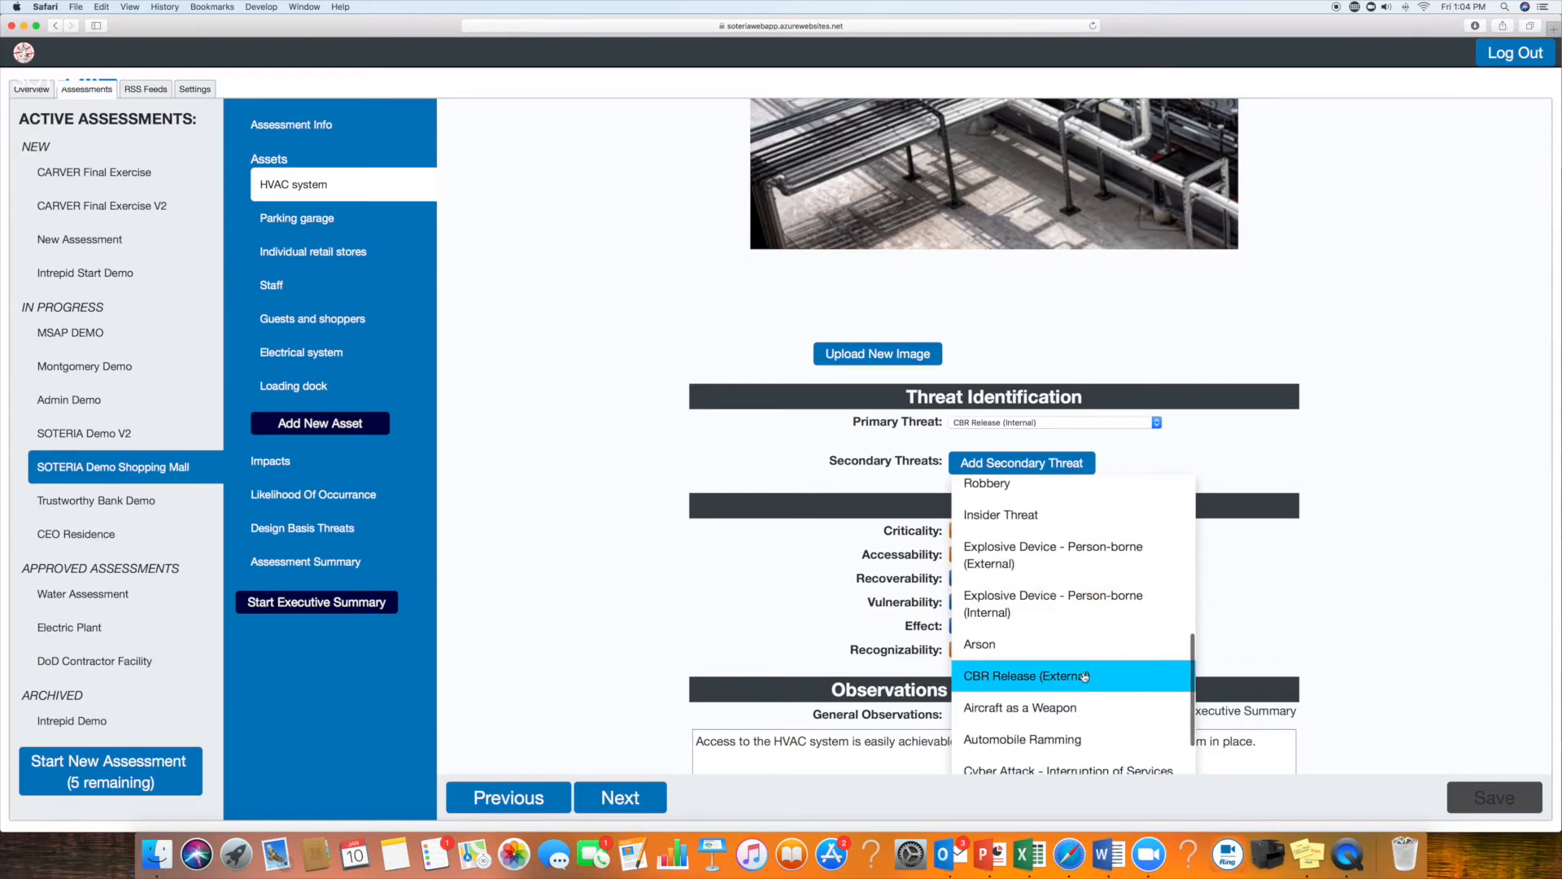
scroll(1085, 676, "down", 3)
scroll(1085, 664, "down", 5)
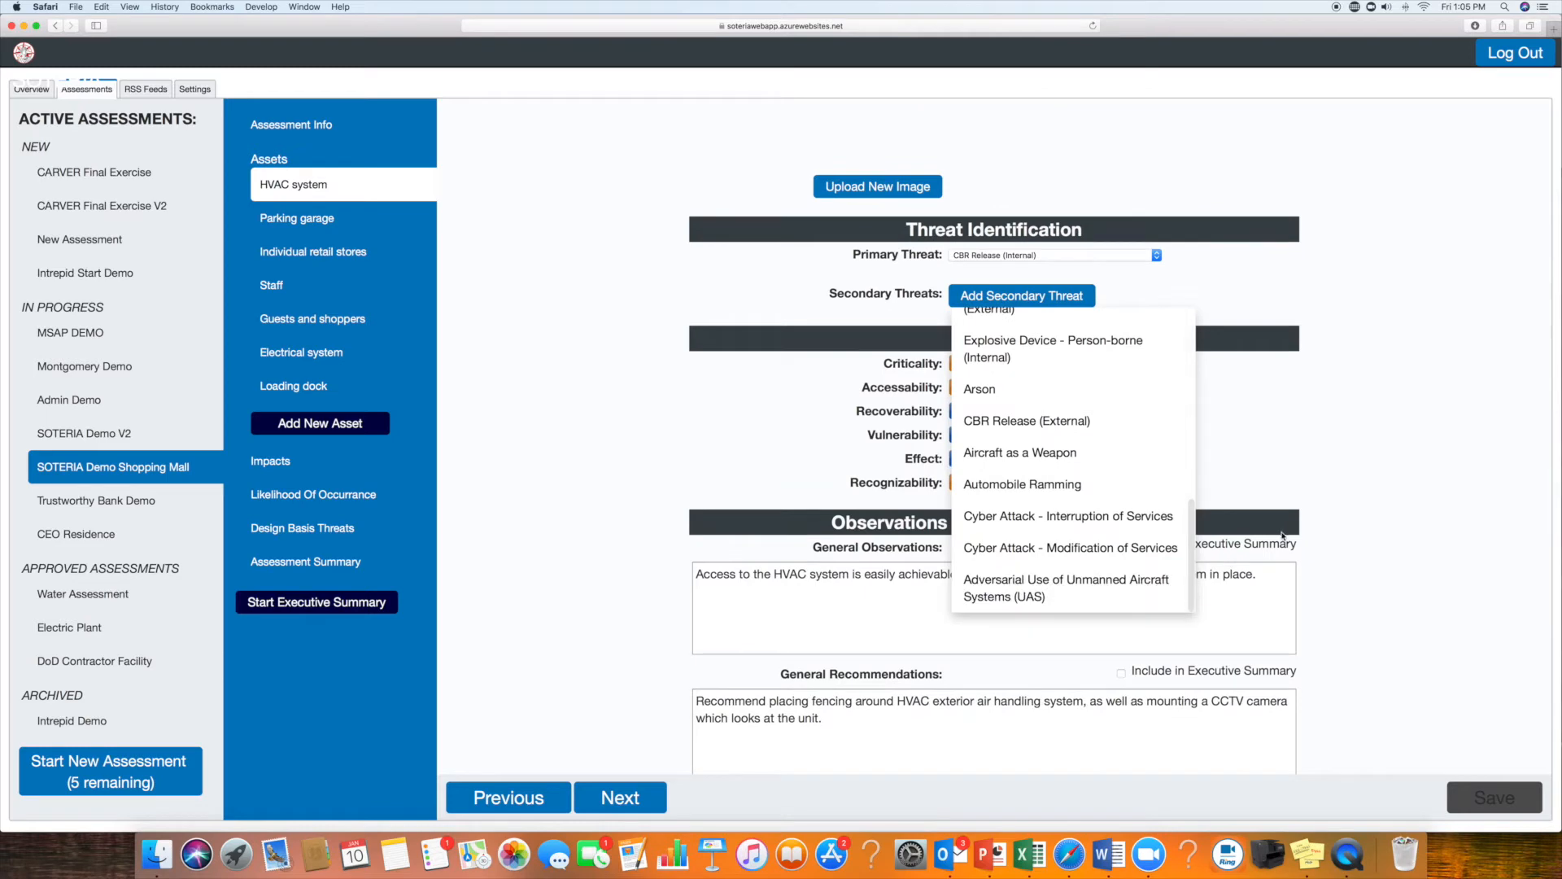
scroll(1151, 447, "up", 10)
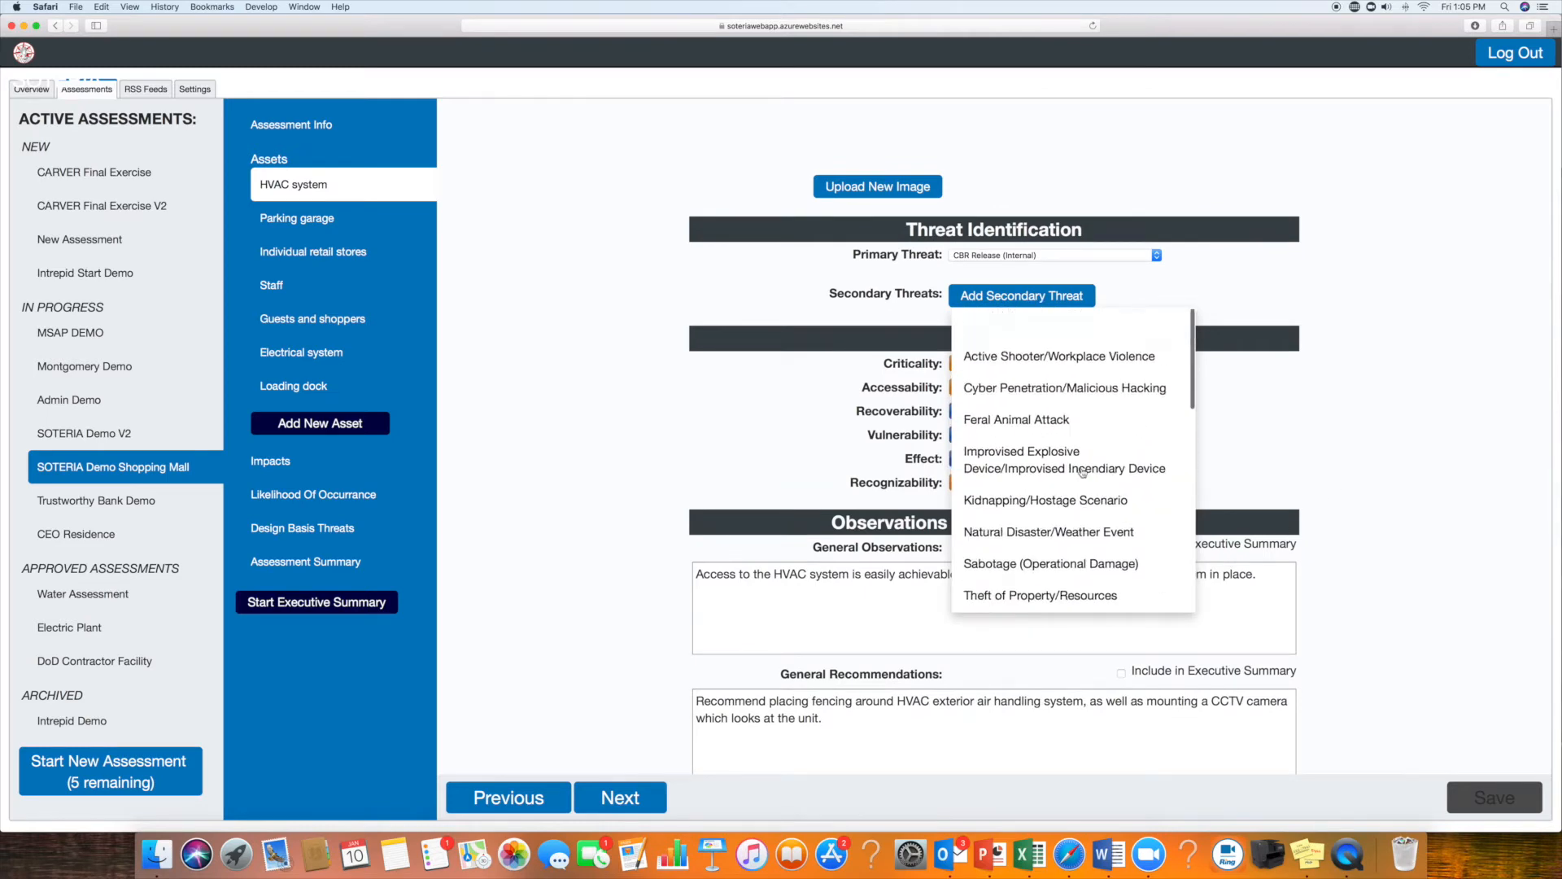
scroll(1123, 592, "down", 5)
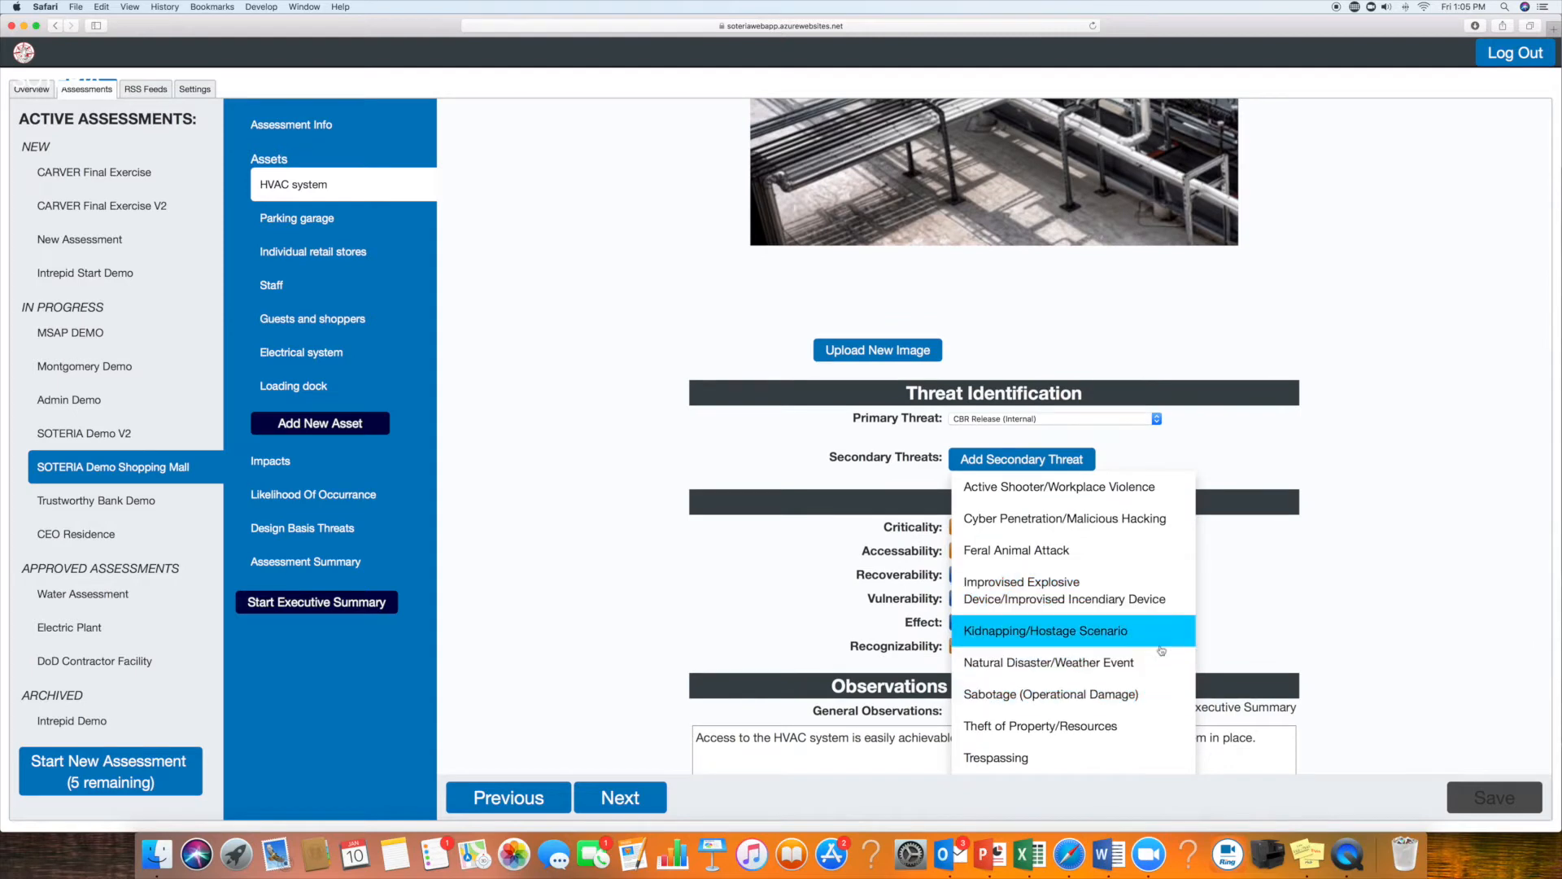
left_click(1085, 696)
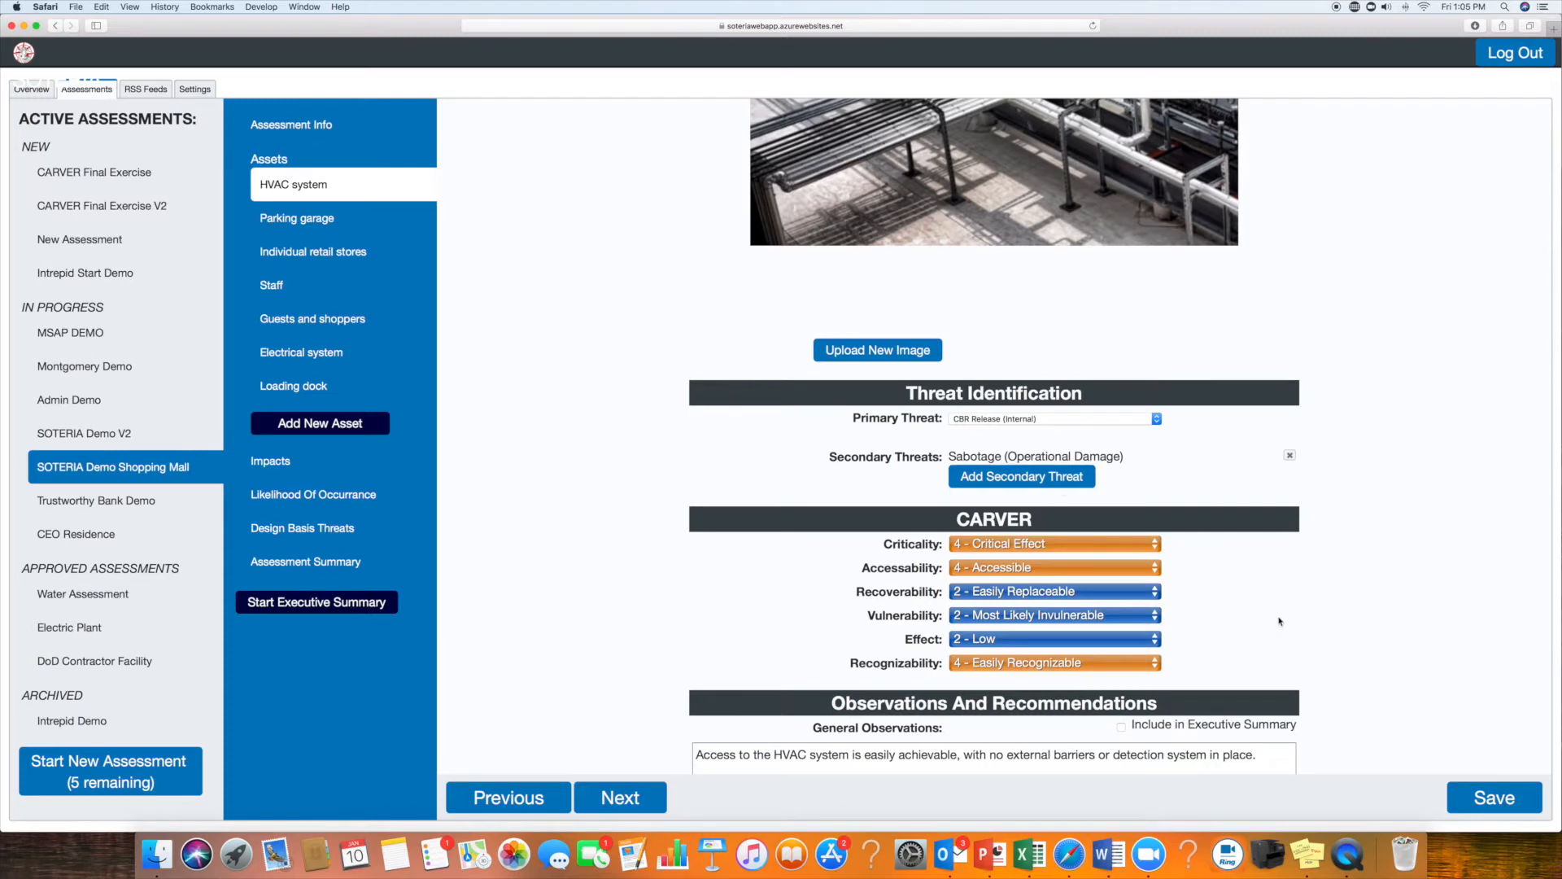
Review the HVAC system's CARVER factor definitions and the Criticality rating options, choosing 4 - Critical Effect
scroll(1275, 621, "down", 3)
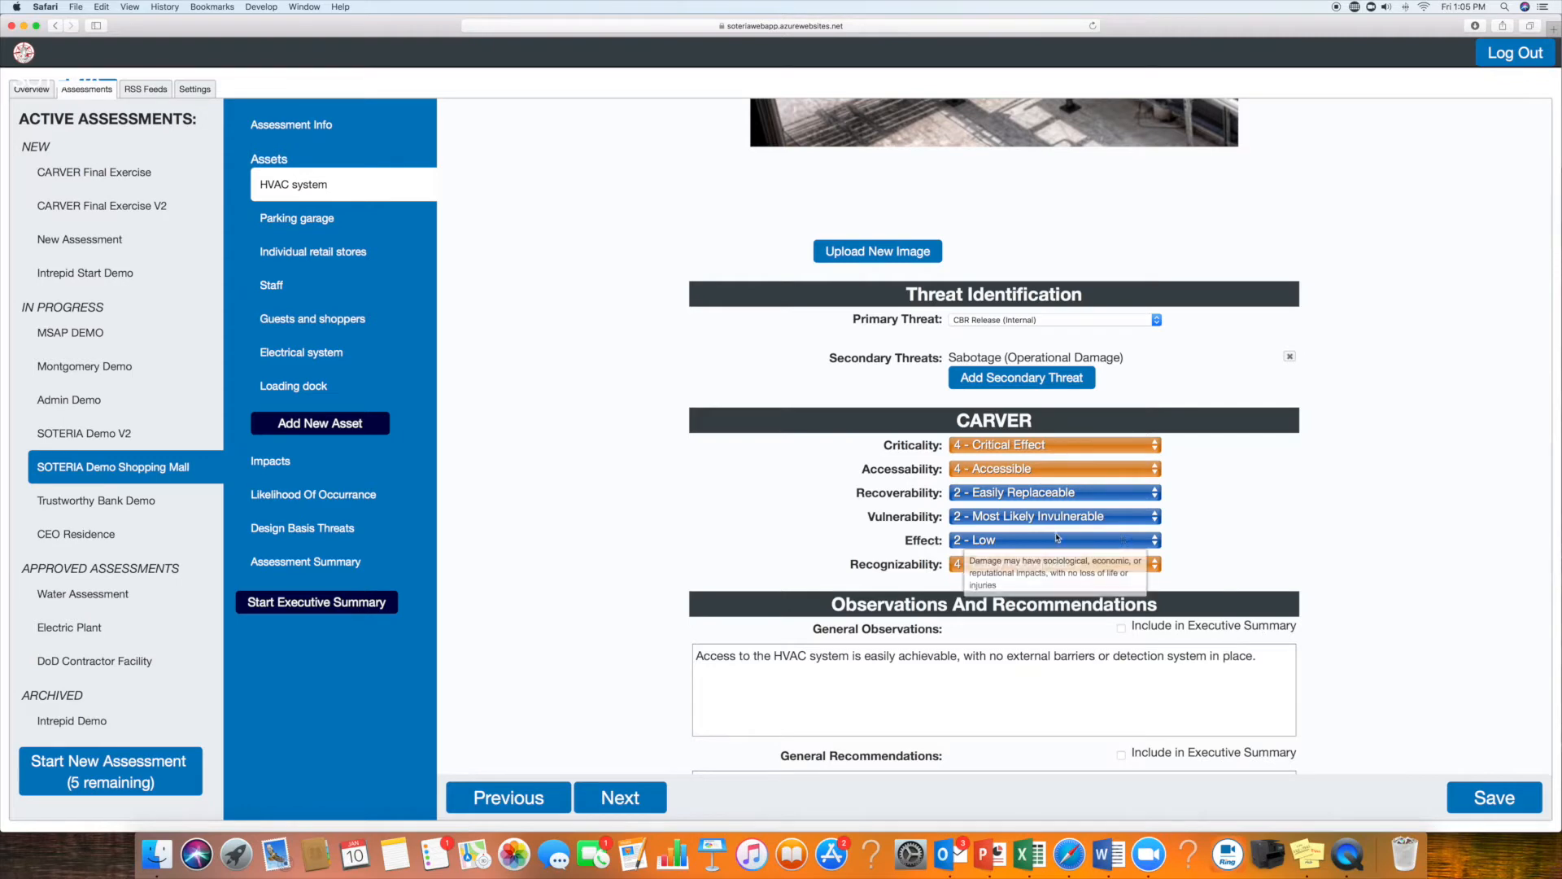
mouse_move(904, 470)
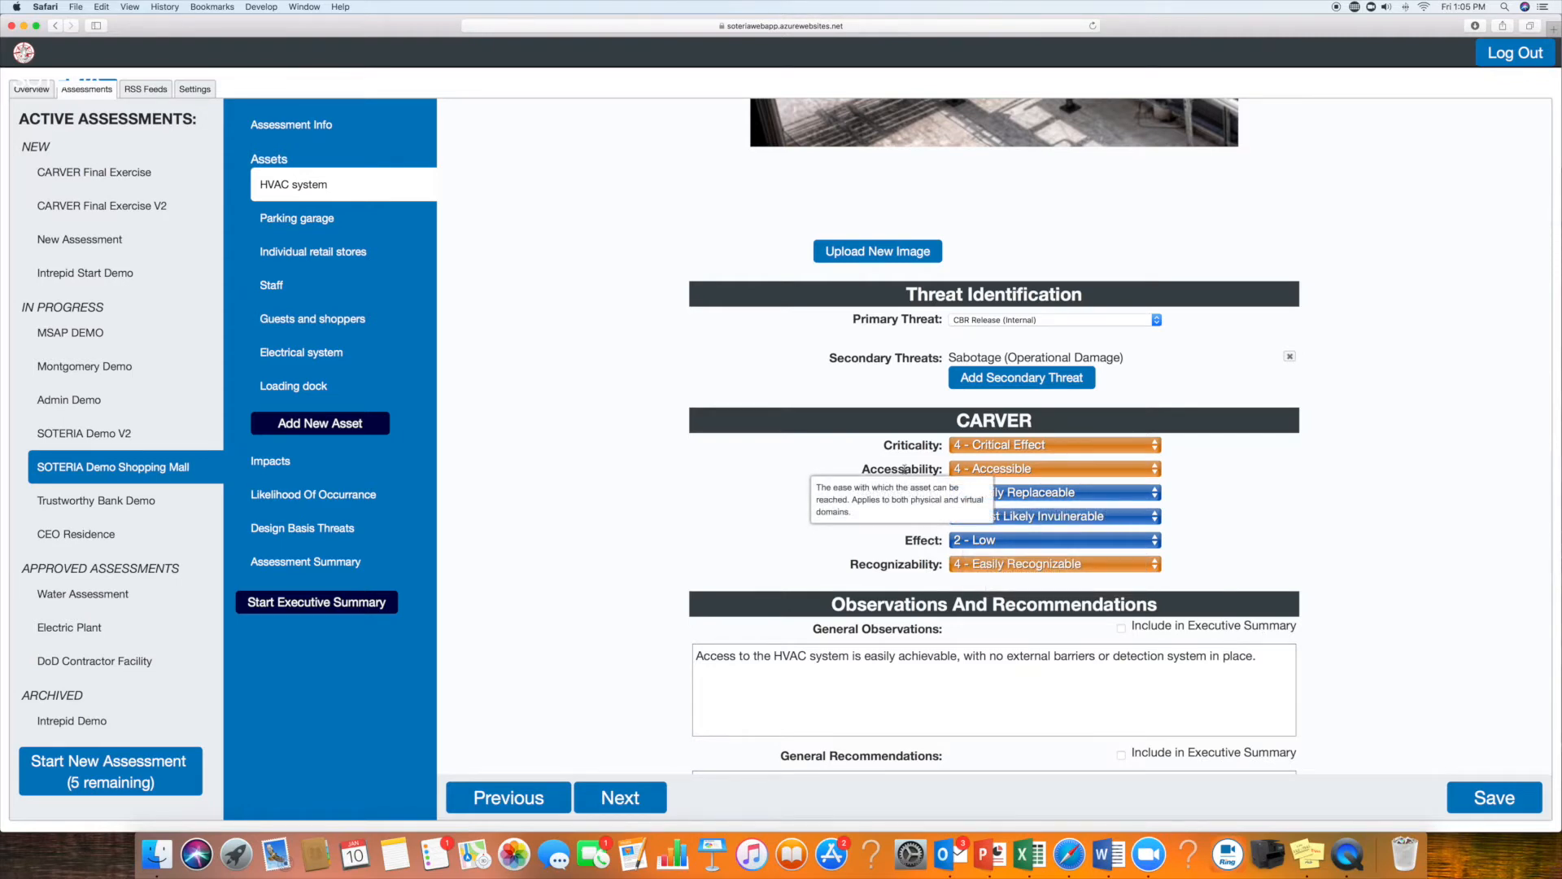
mouse_move(931, 440)
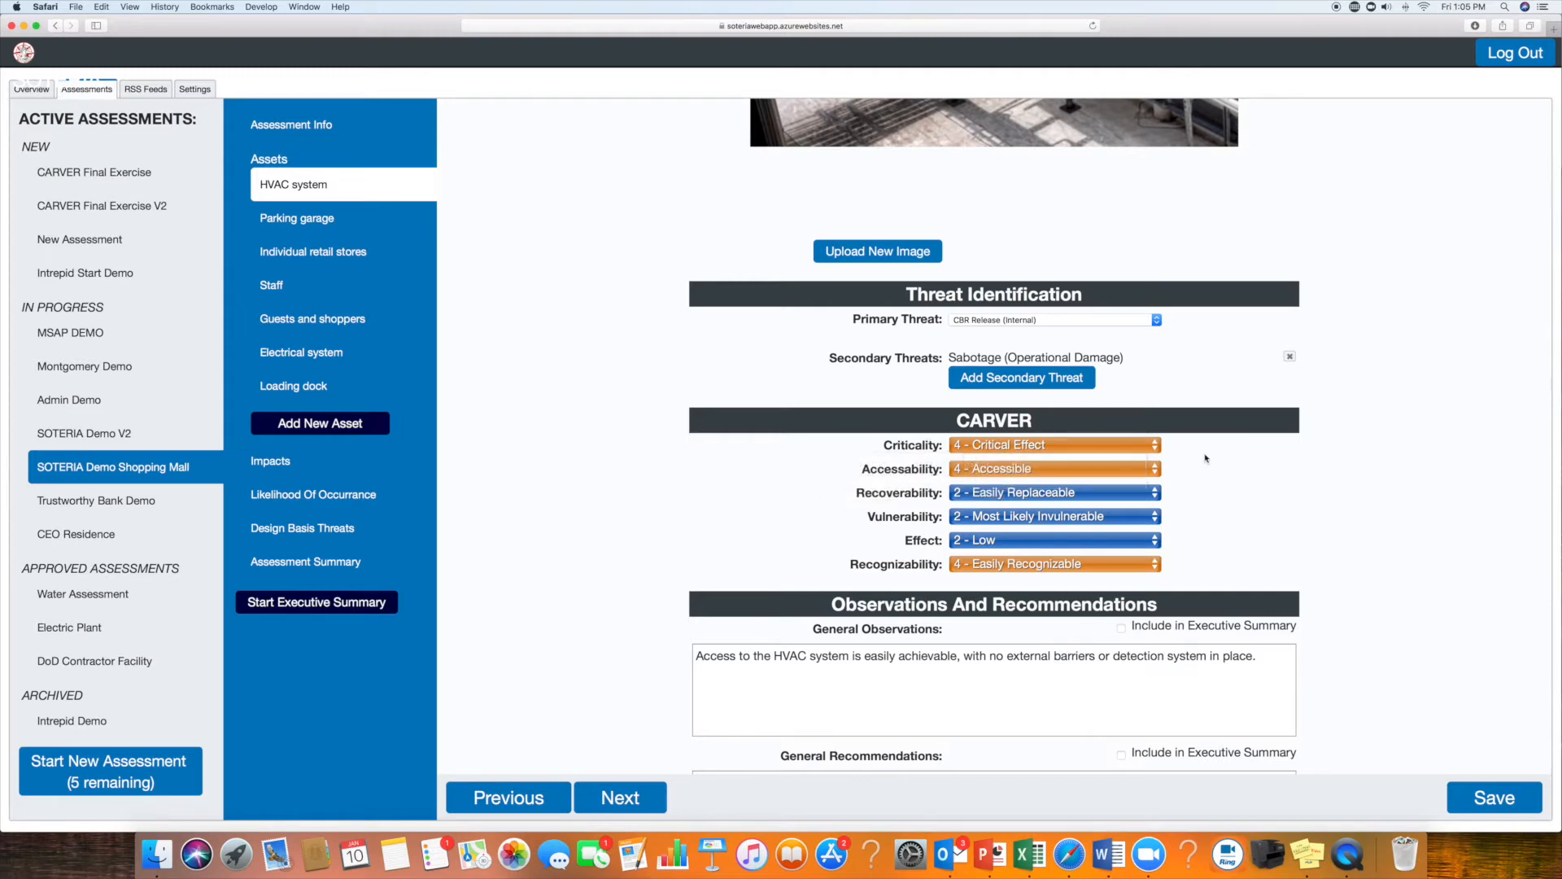
mouse_move(1155, 448)
left_click(1157, 451)
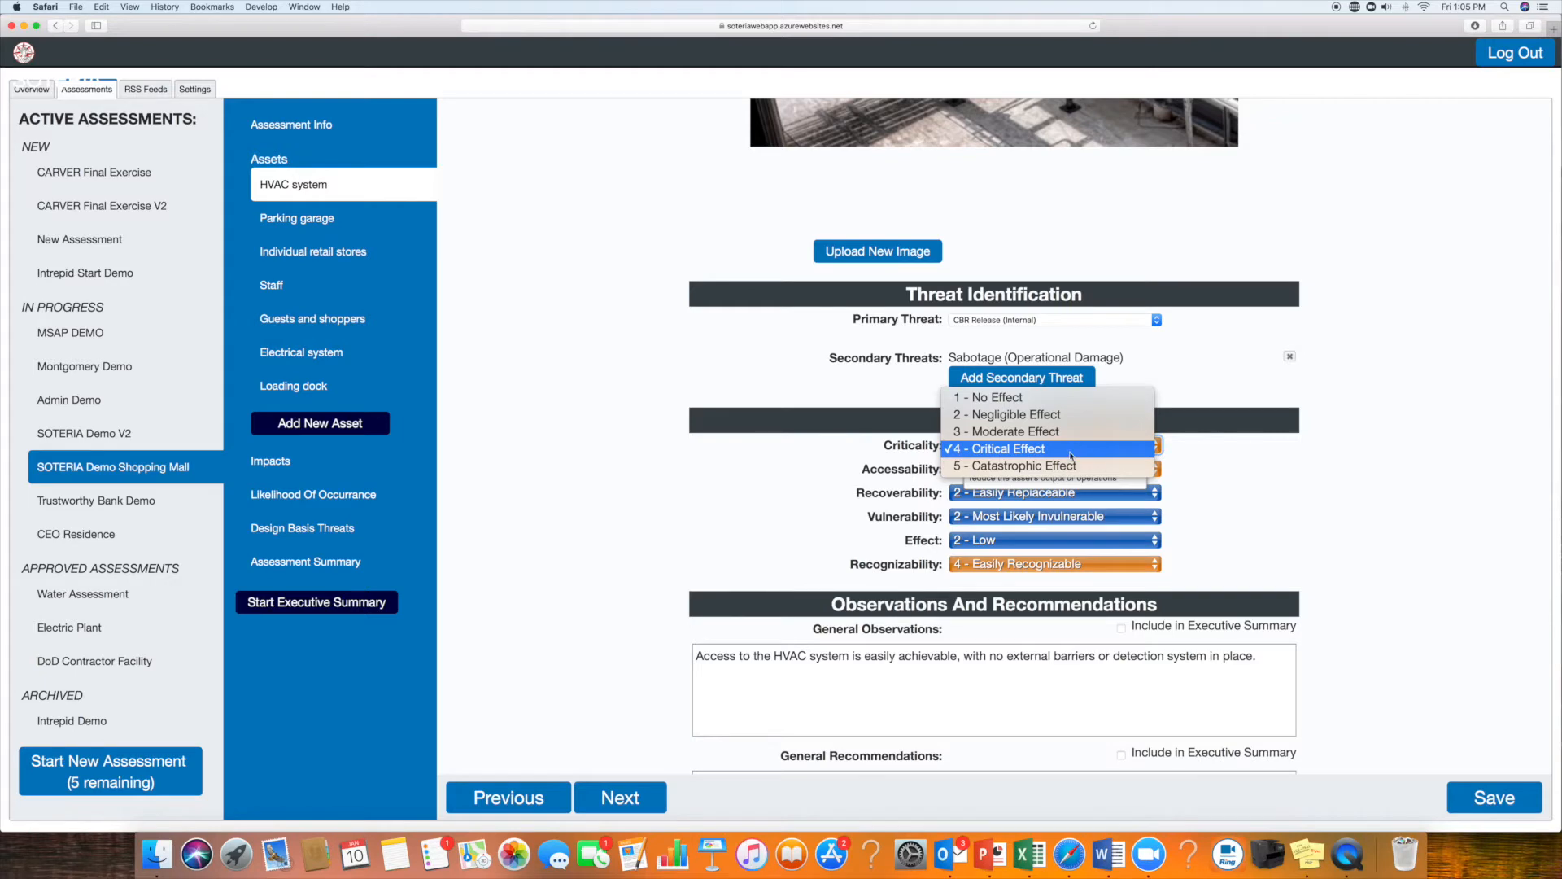
left_click(1064, 453)
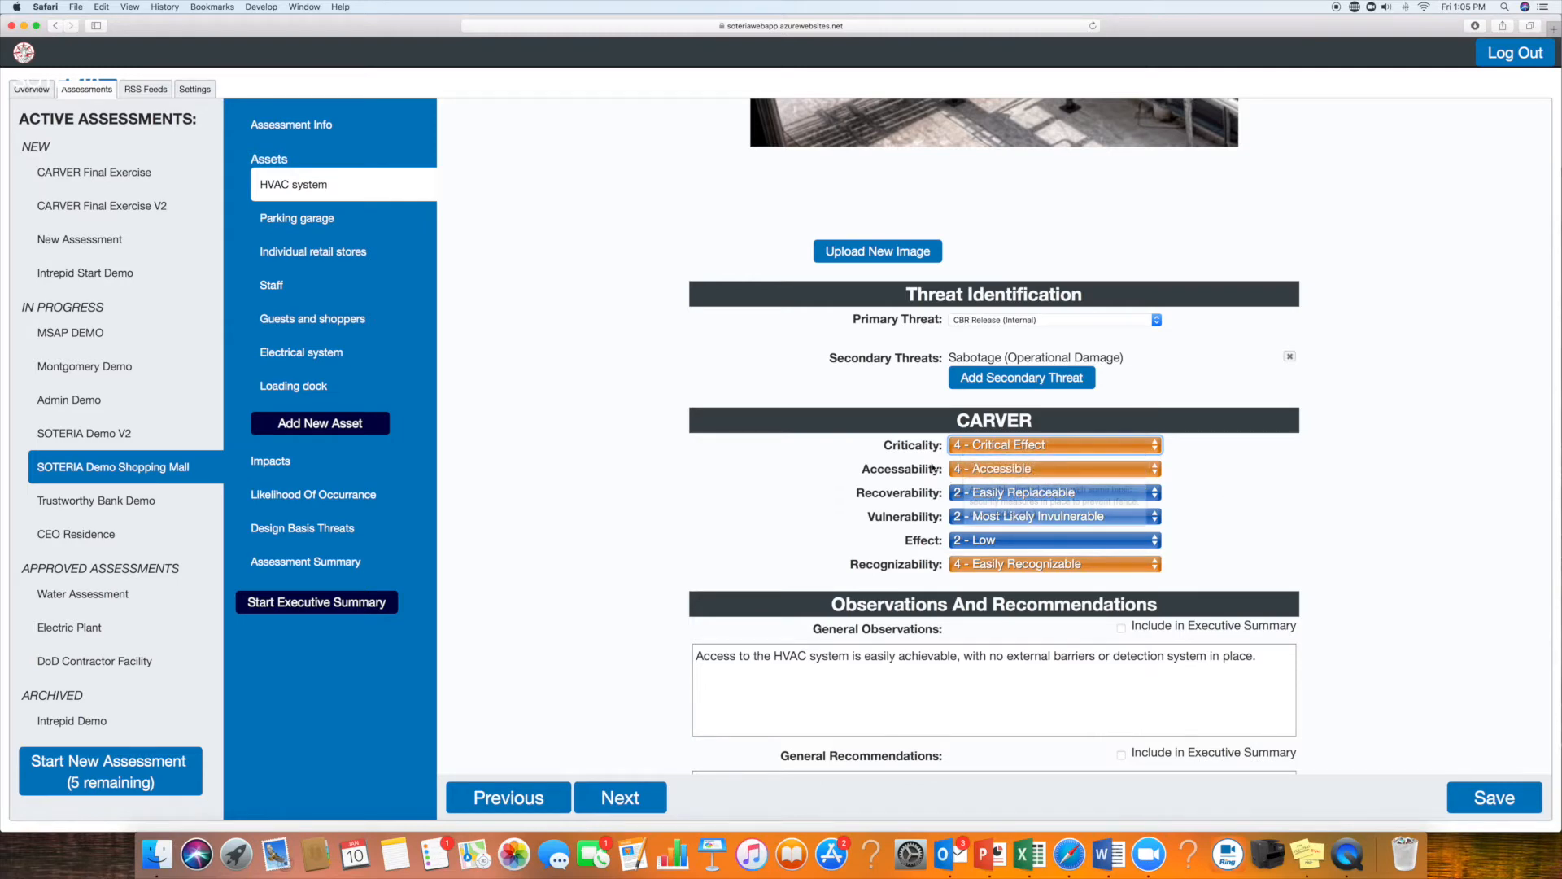
Append "PIR detection." to the HVAC system's general recommendations and include them in the executive summary
scroll(1330, 543, "down", 2)
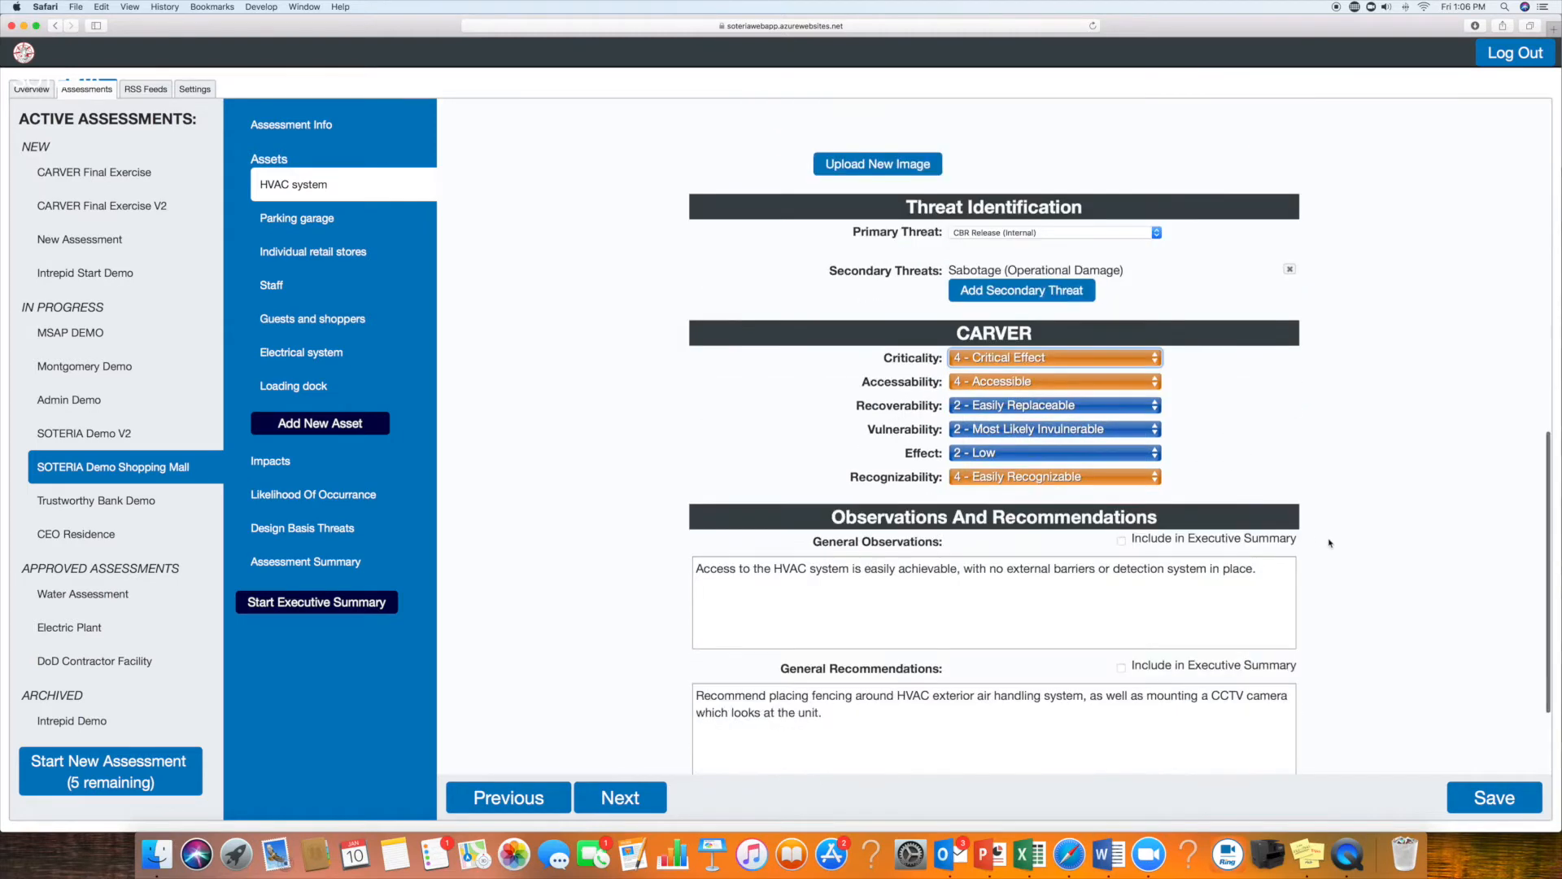
scroll(1330, 543, "down", 3)
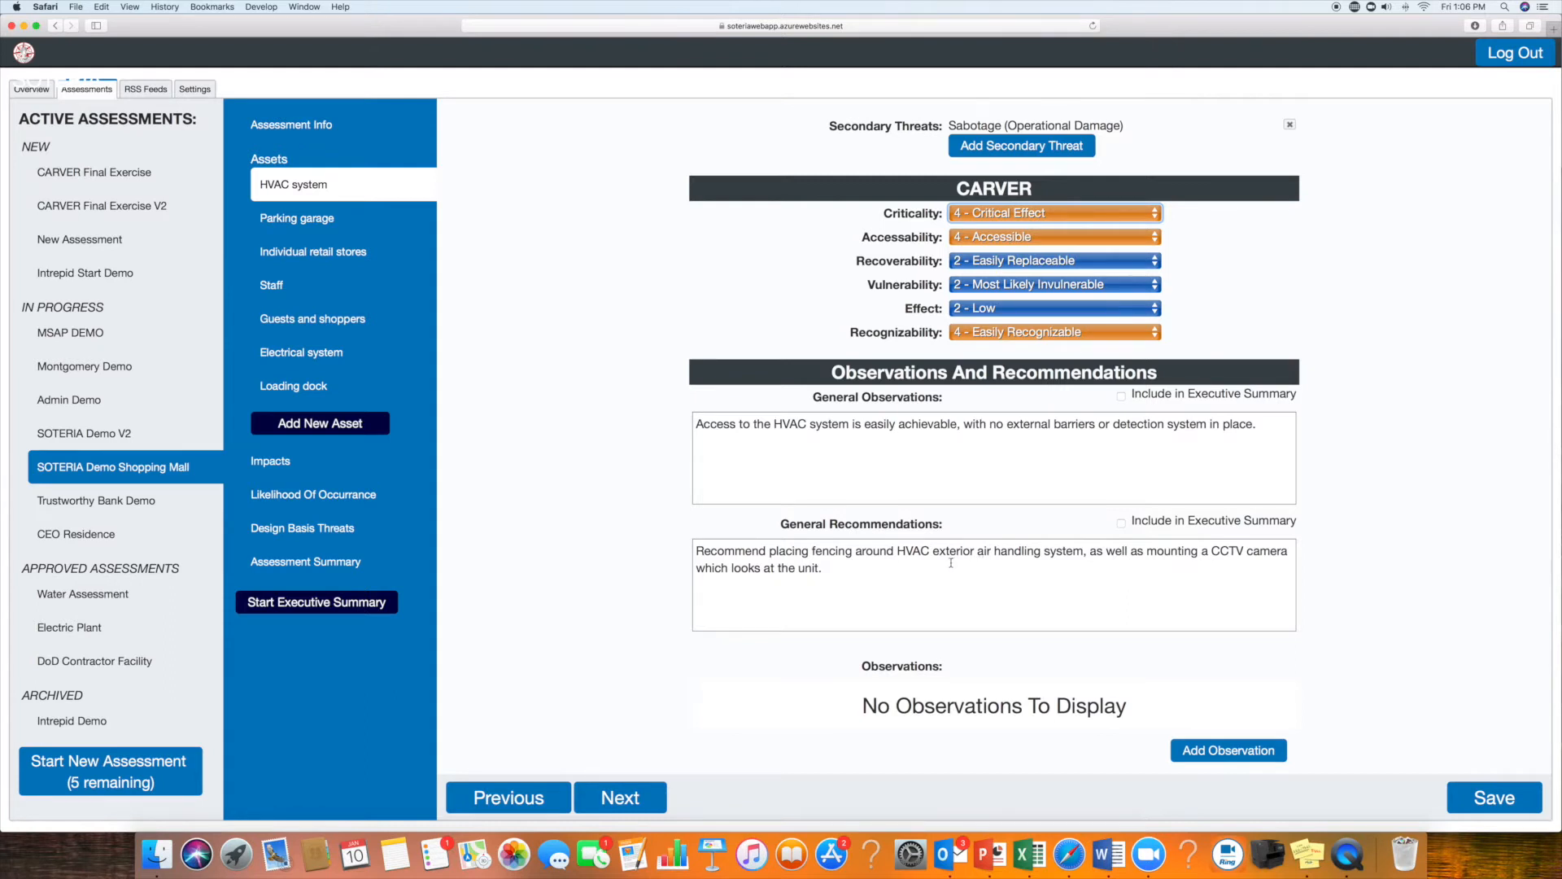
left_click(852, 567)
type("PIR ")
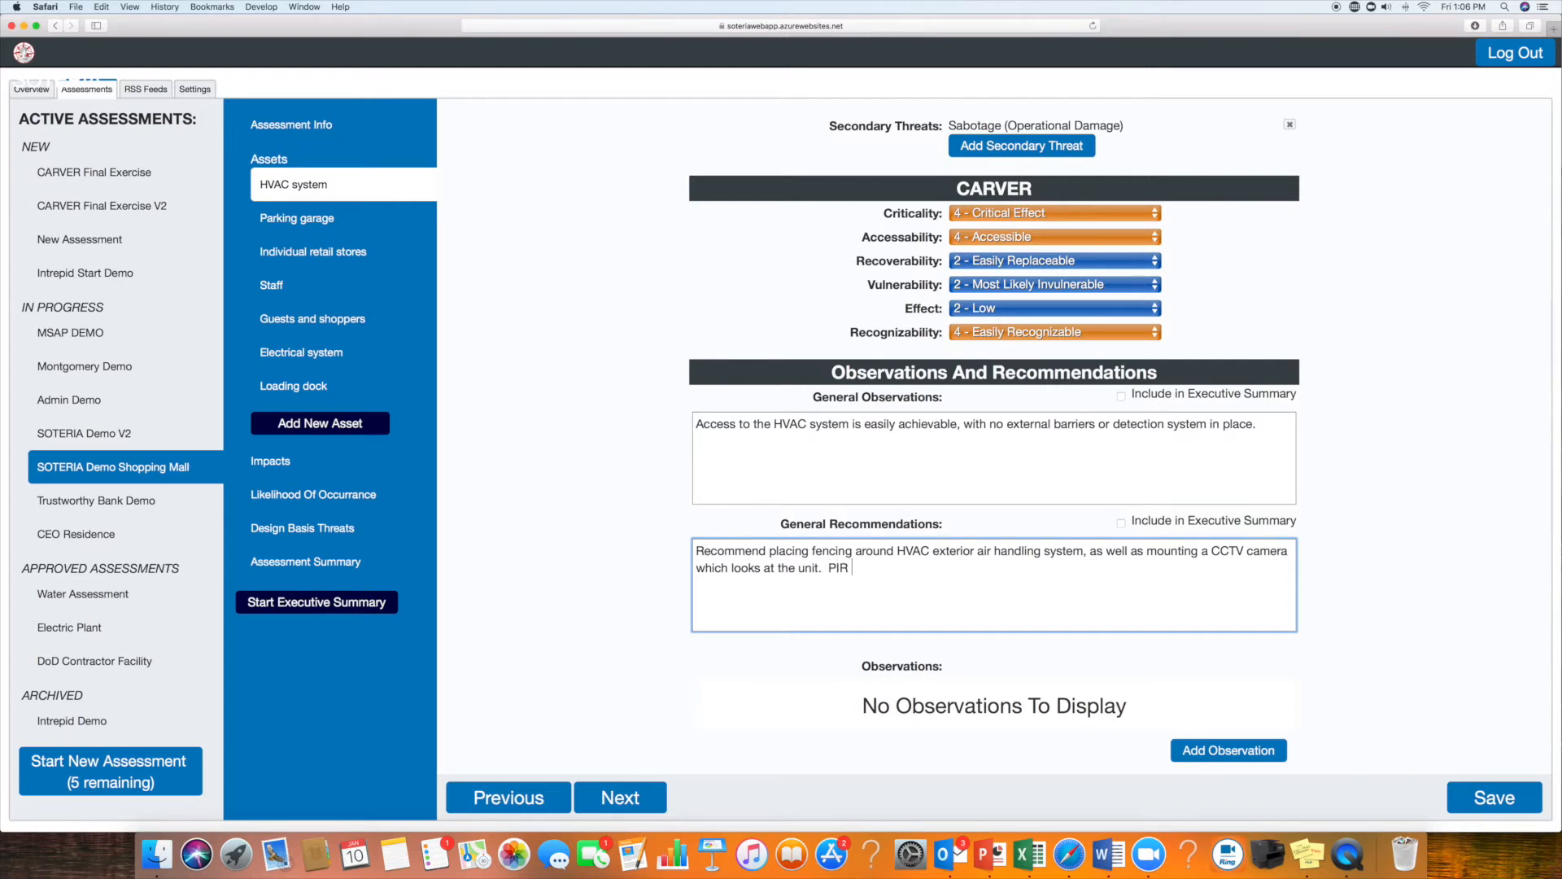
type("detection.")
left_click(1122, 523)
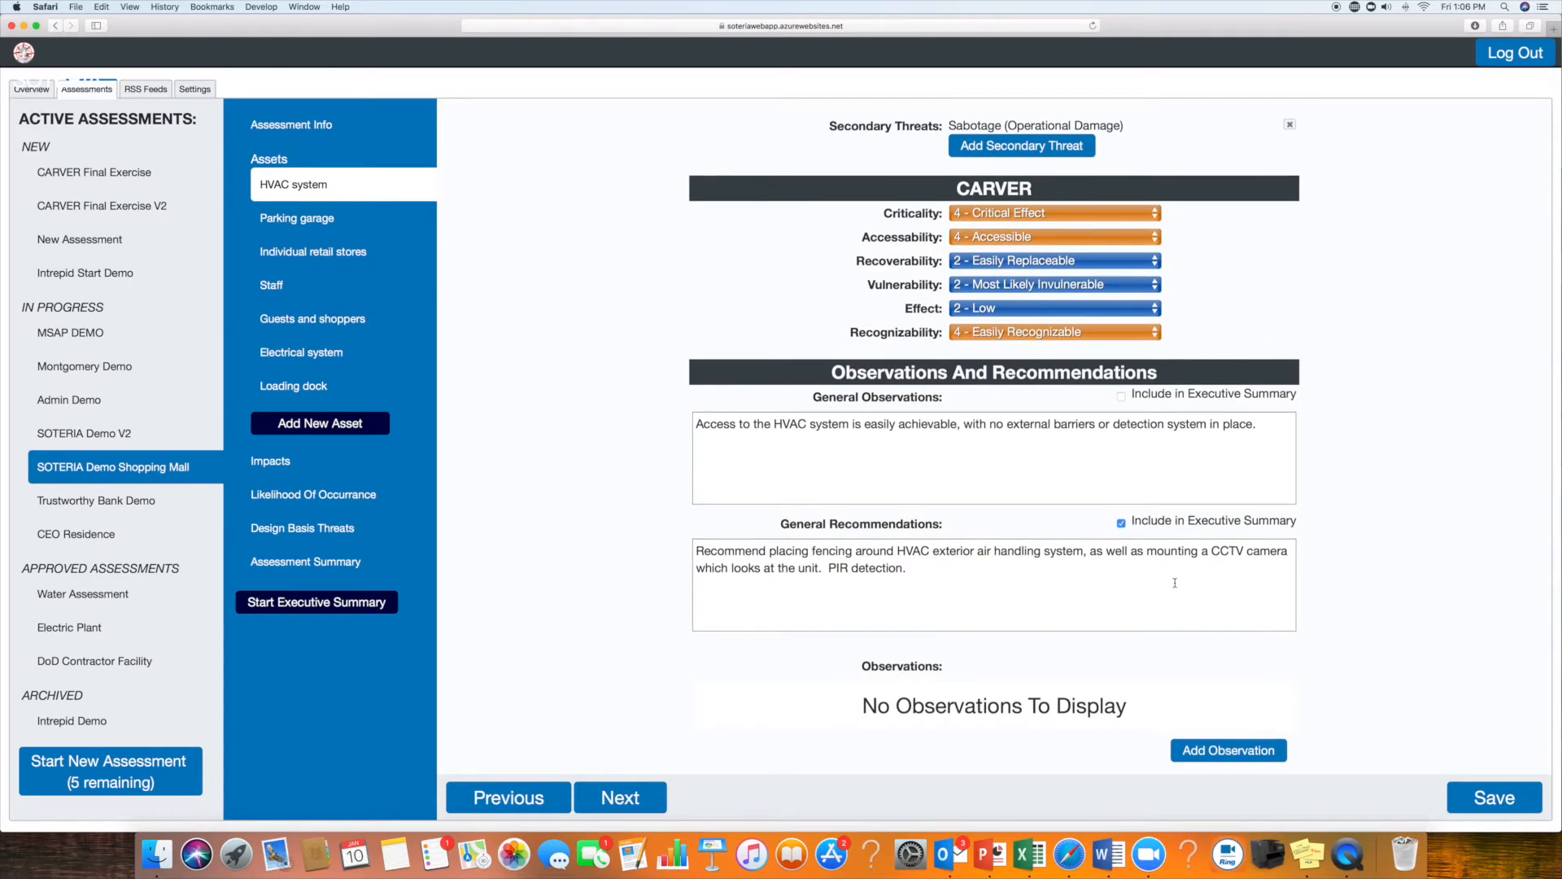
Open the Loading dock asset, discarding the unsaved changes to the HVAC system
scroll(1334, 426, "up", 10)
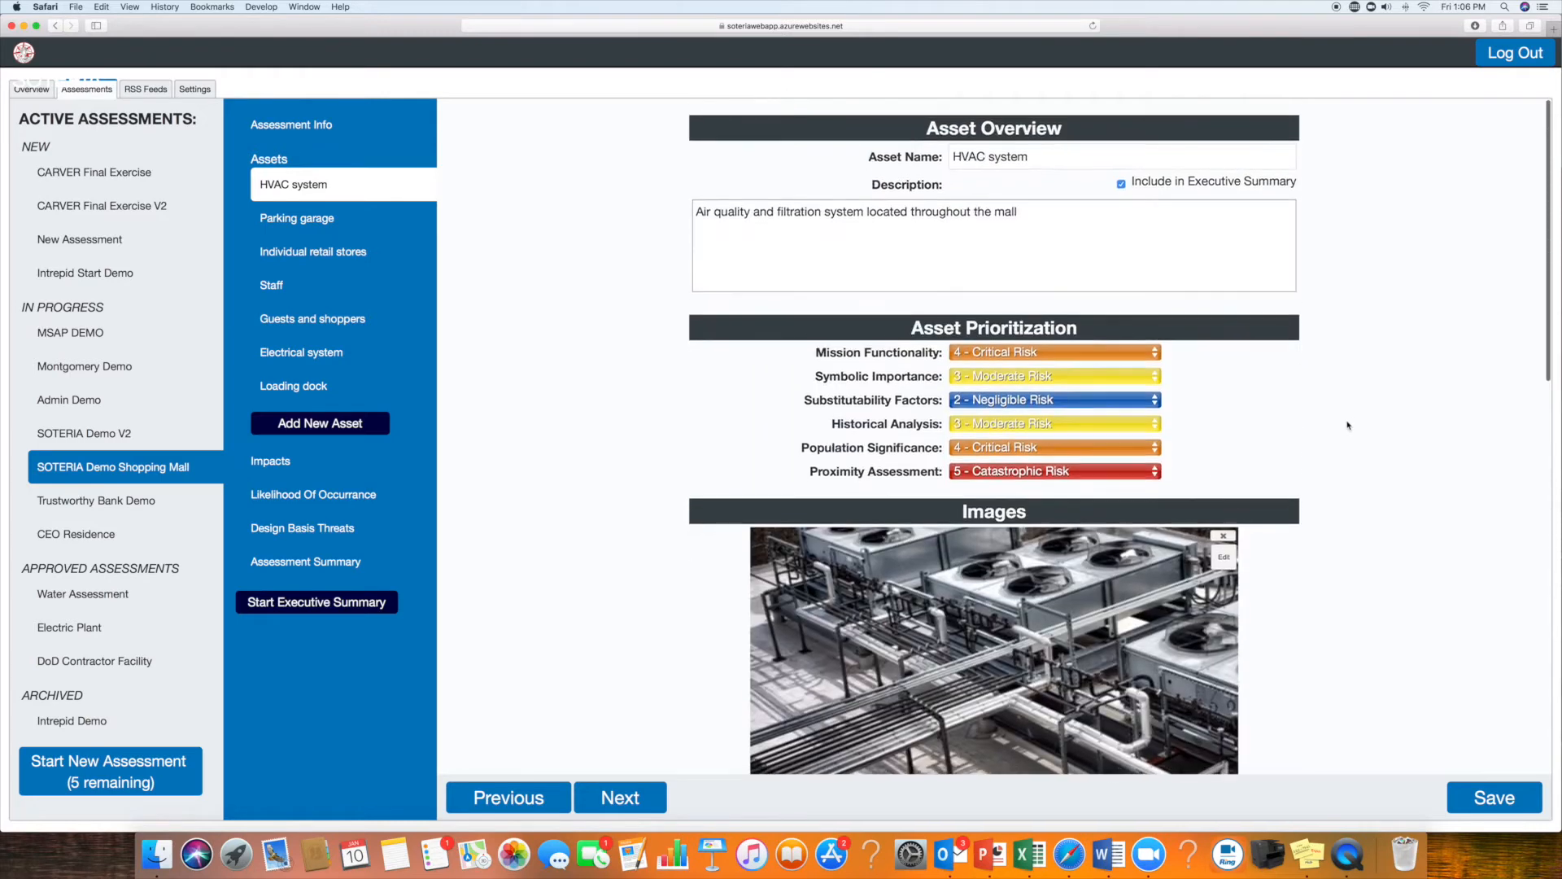
scroll(1347, 424, "down", 10)
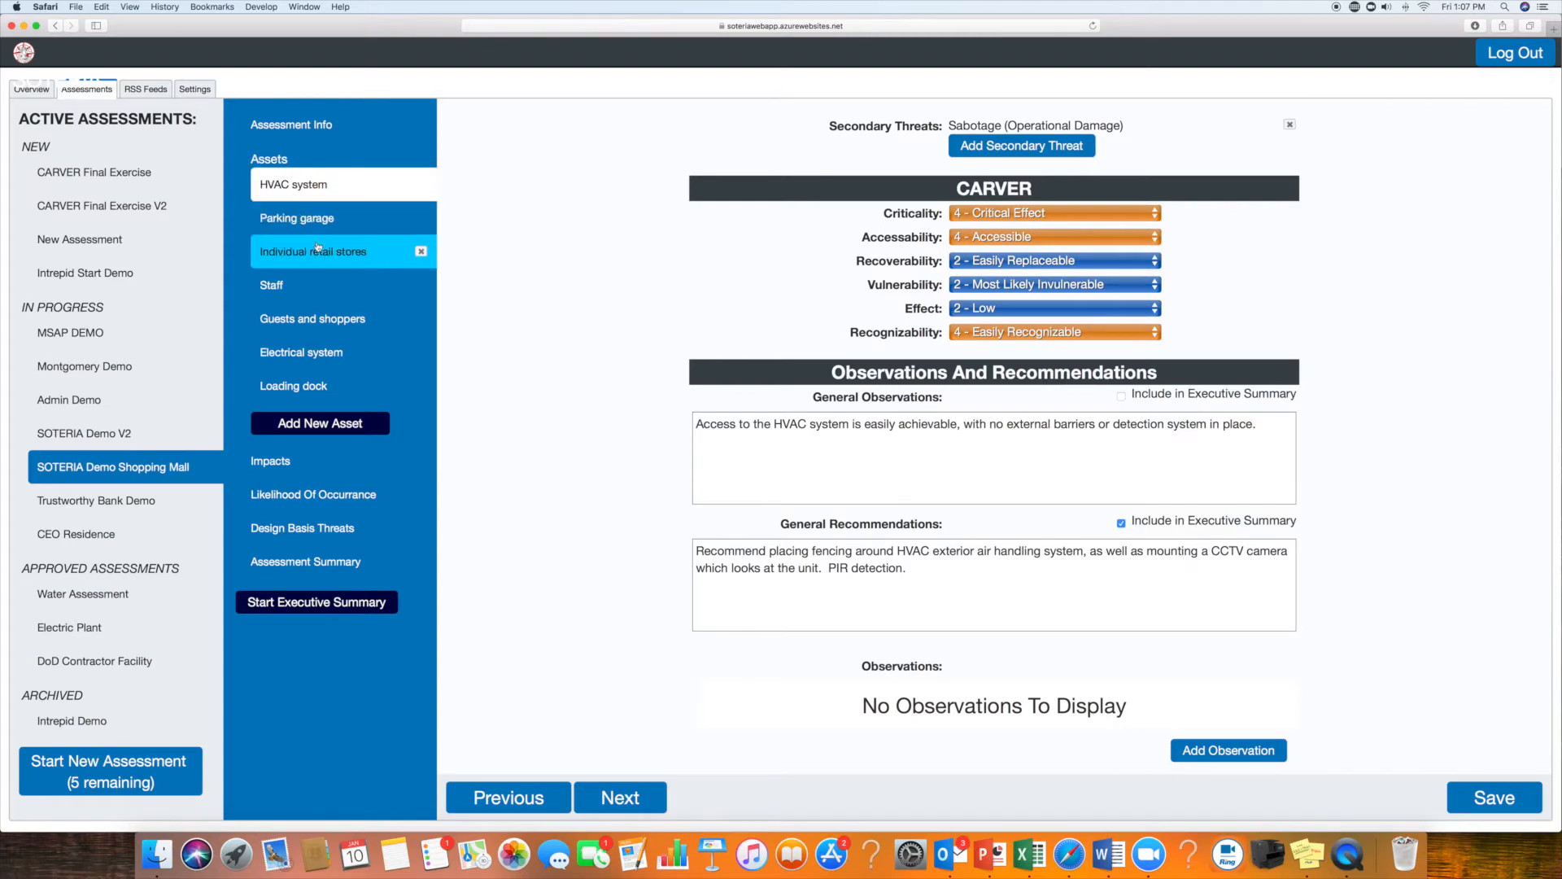
left_click(307, 386)
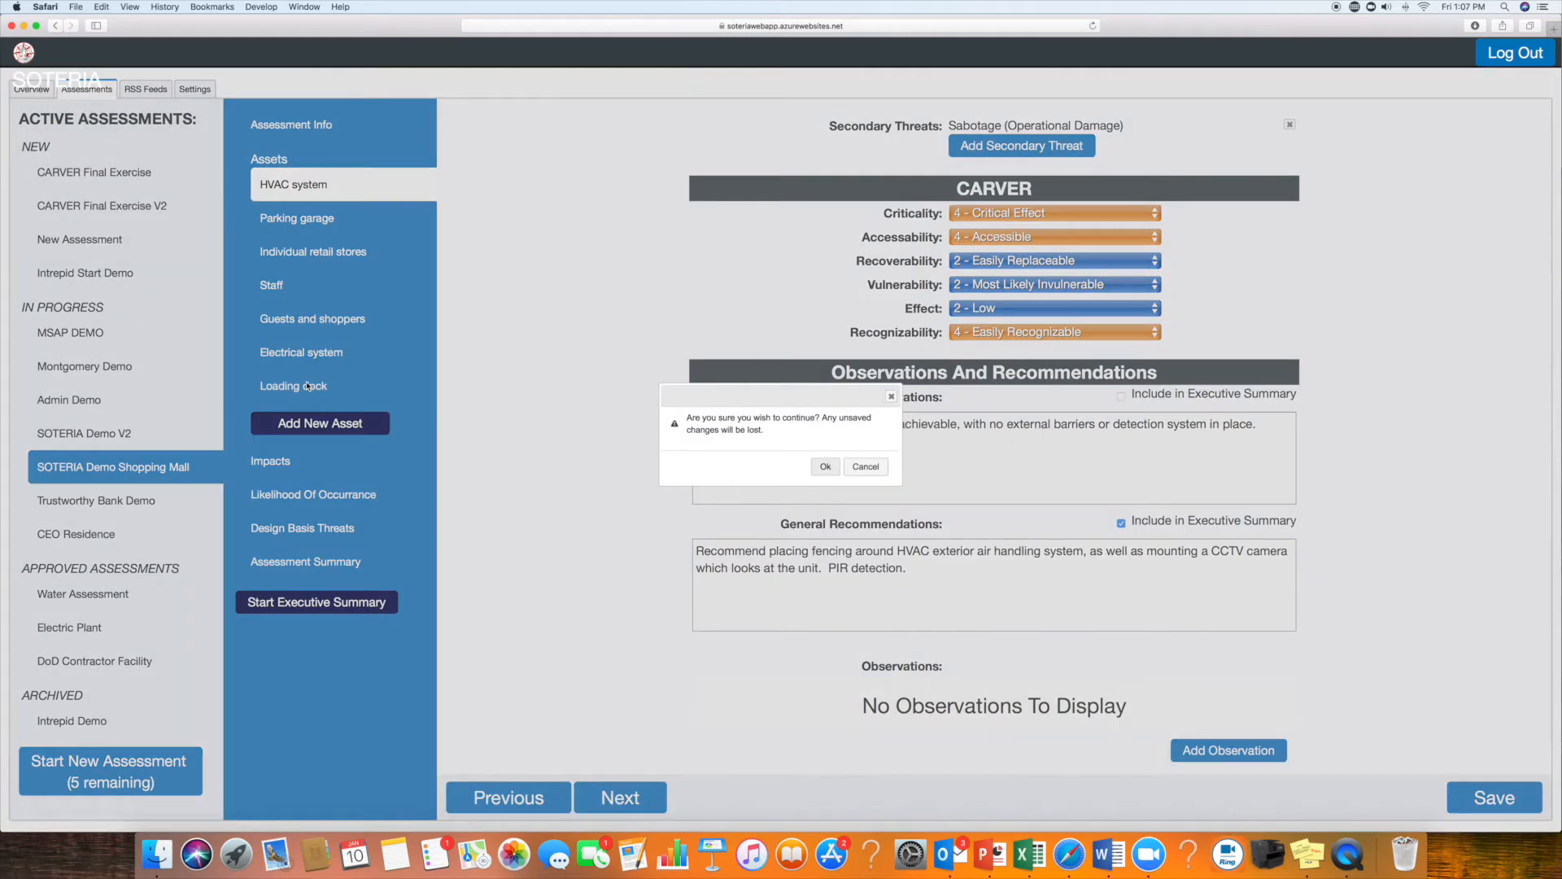
left_click(825, 469)
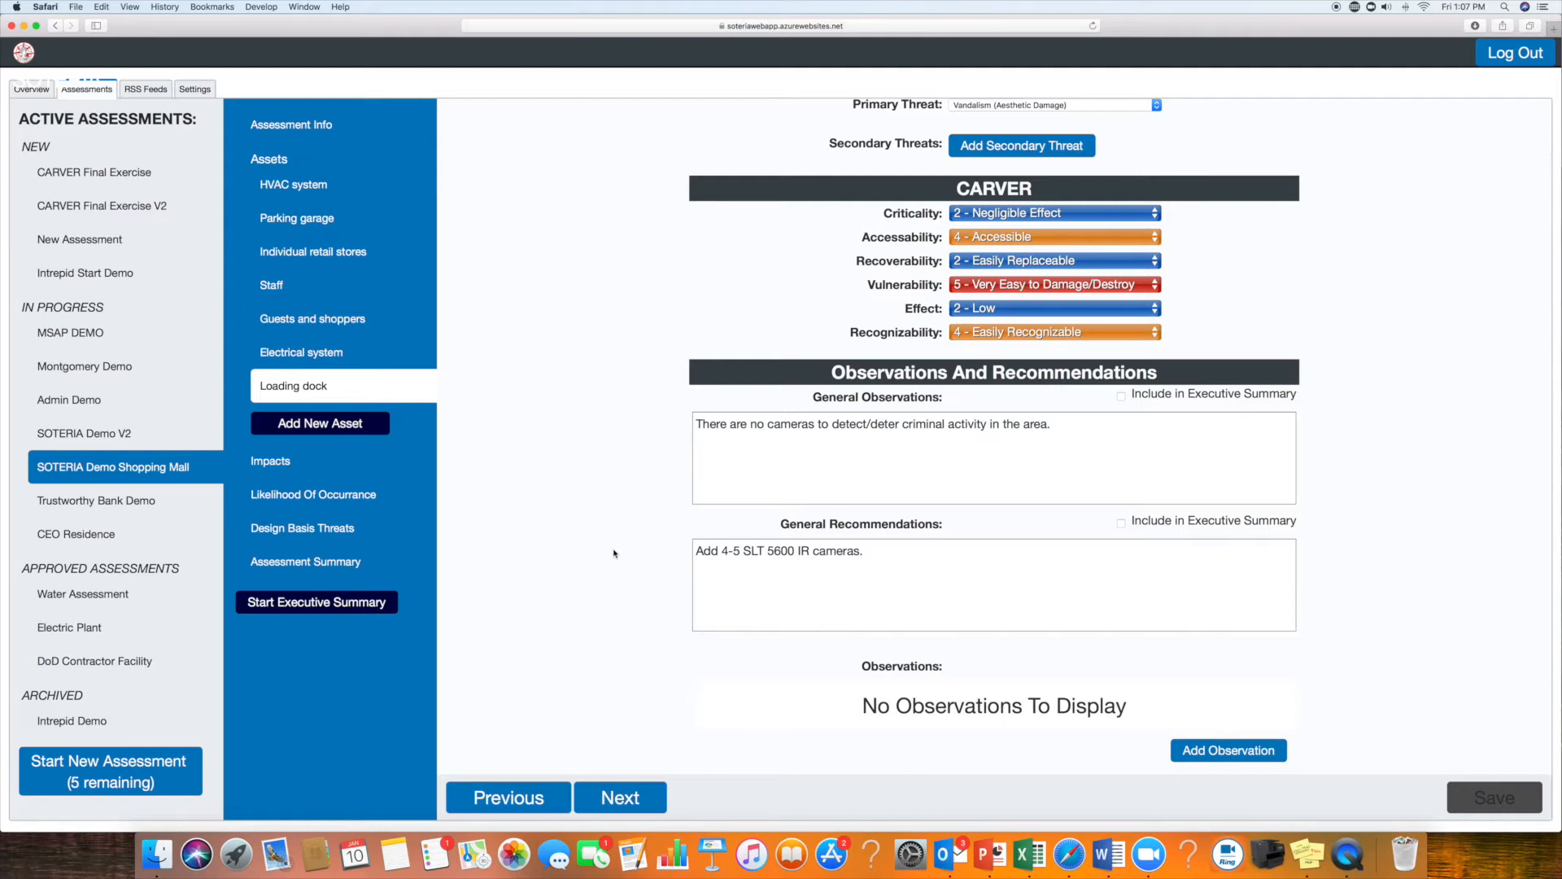
Review the Loading dock asset's overview, prioritization ratings, image, primary threat, CARVER ratings, and general observations and recommendations
left_click(336, 388)
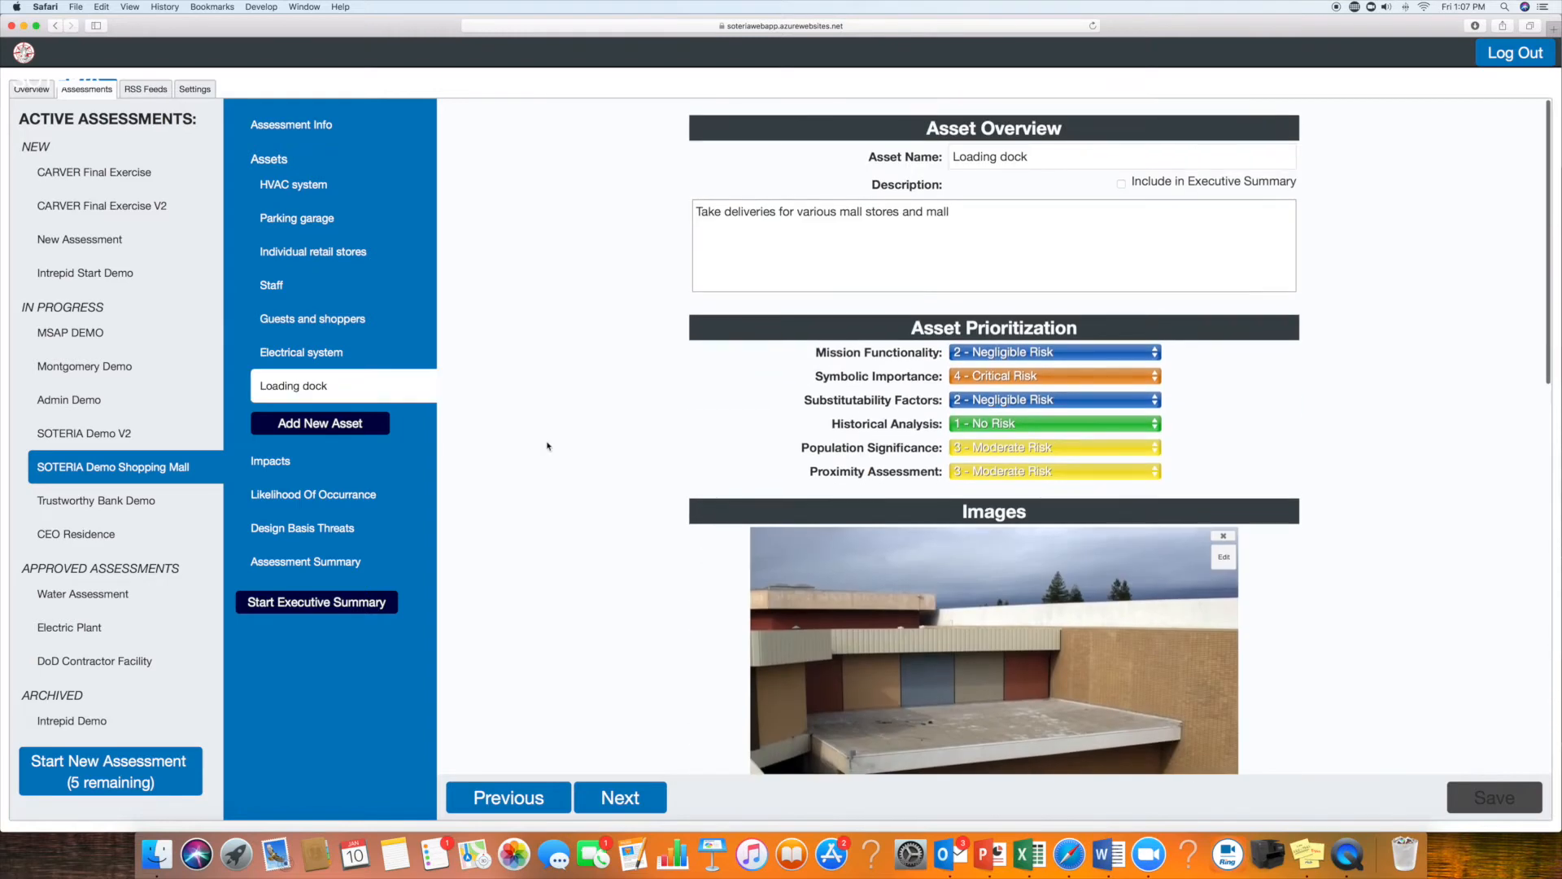
scroll(611, 446, "down", 1)
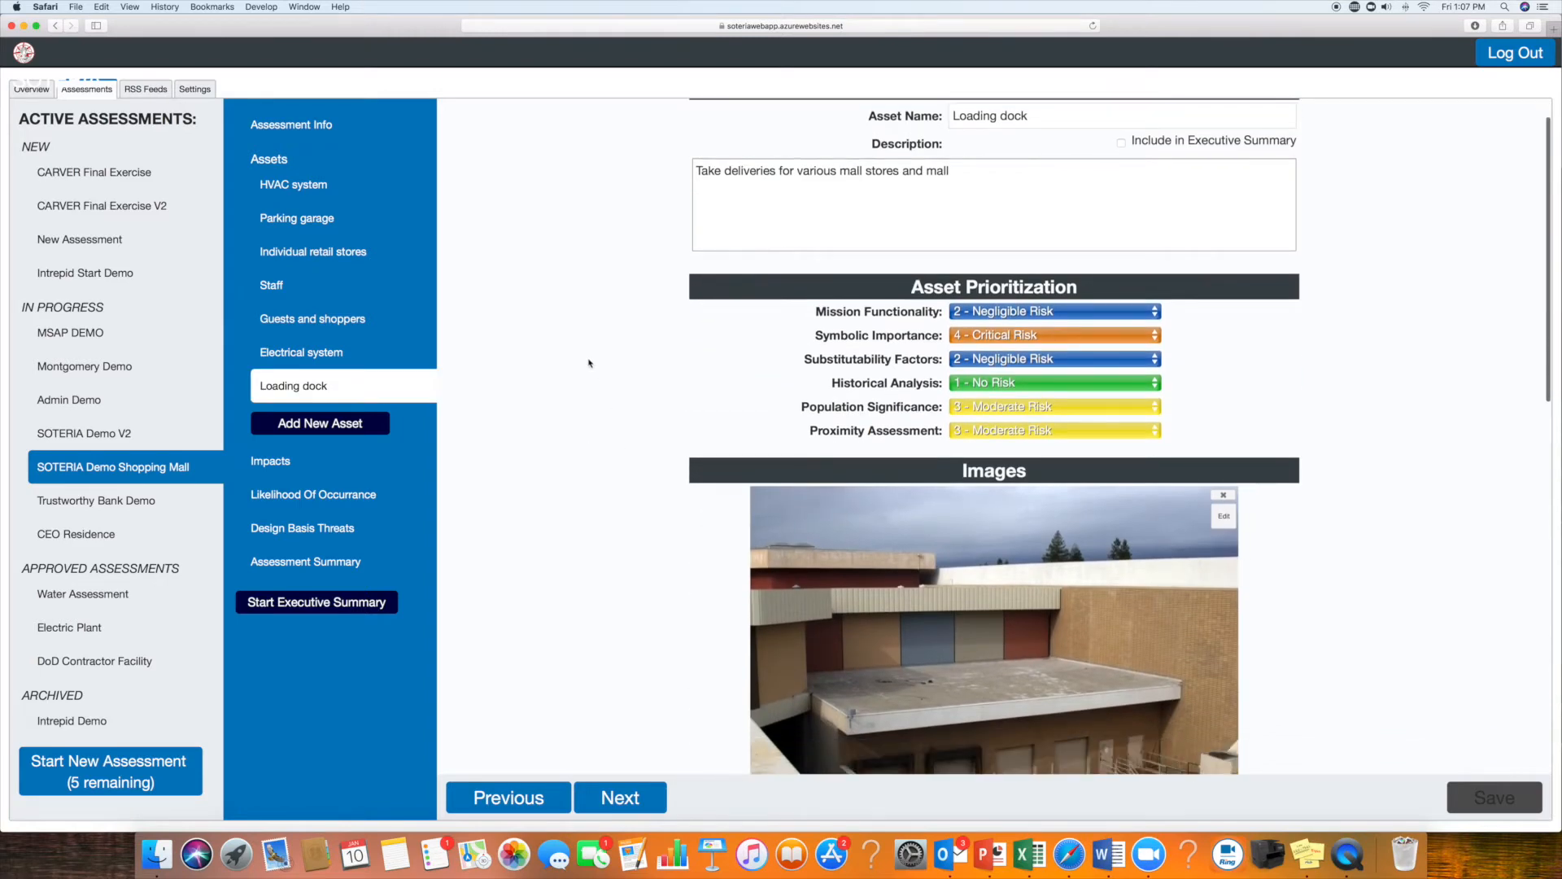
scroll(593, 359, "up", 1)
scroll(578, 365, "down", 1)
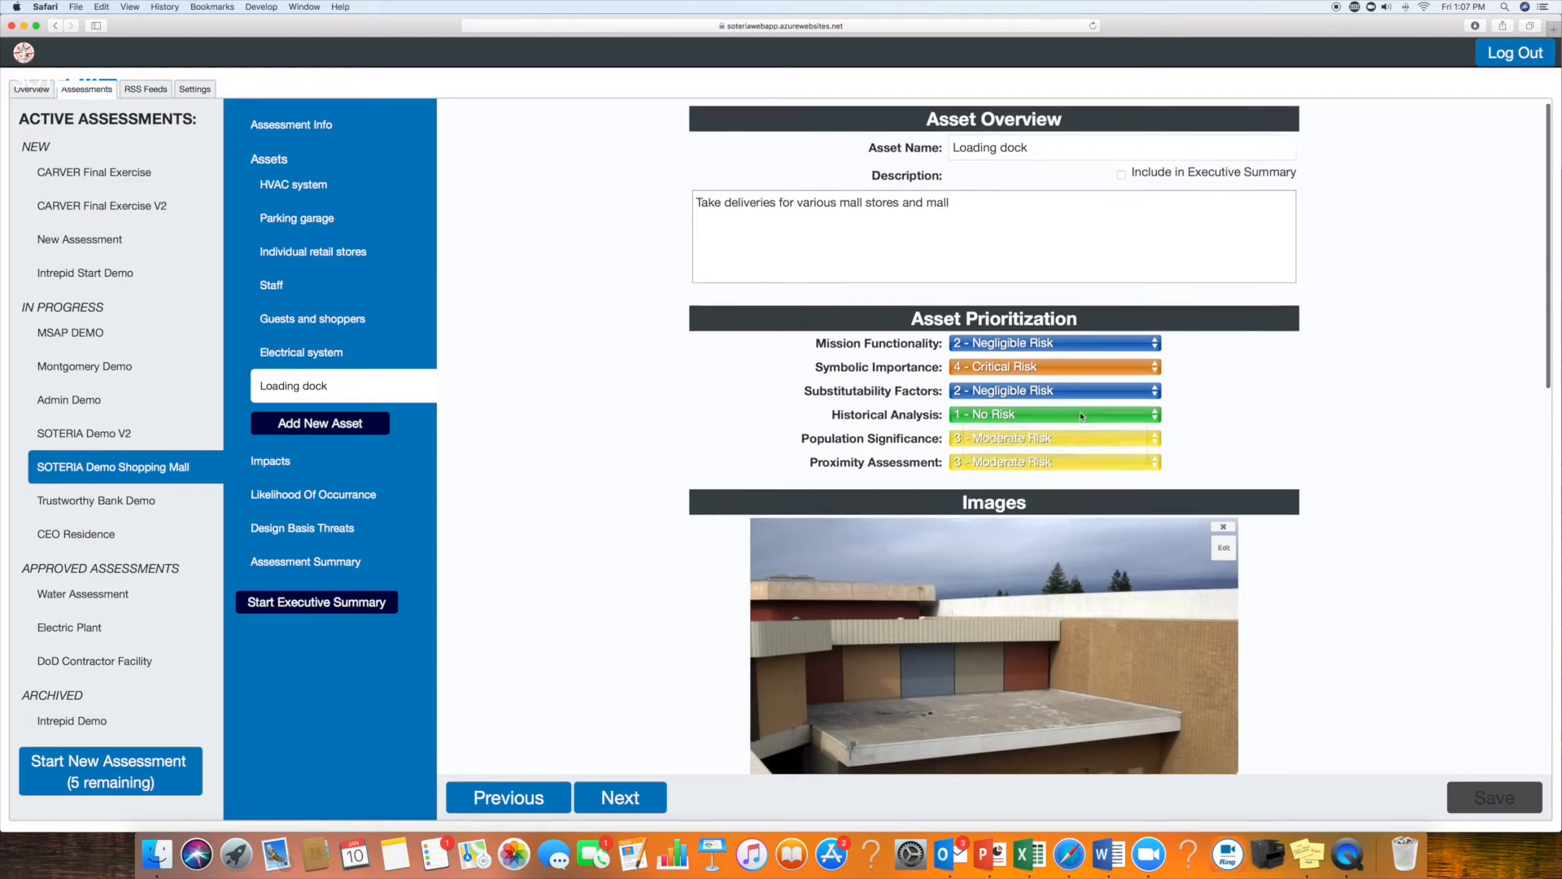
scroll(1077, 404, "down", 4)
scroll(1274, 516, "down", 3)
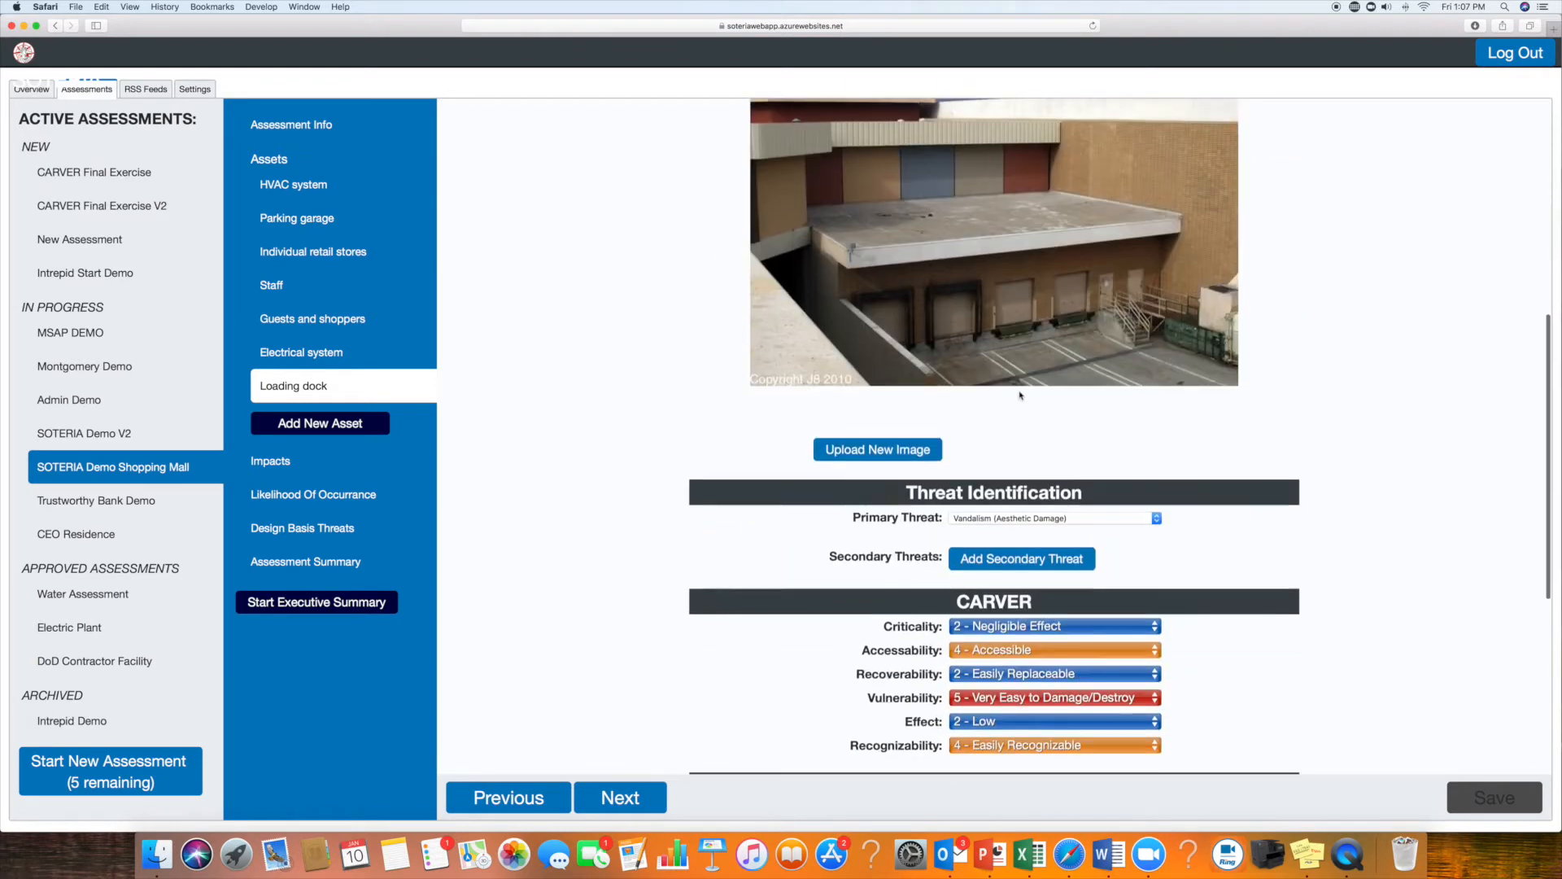
scroll(1009, 373, "down", 2)
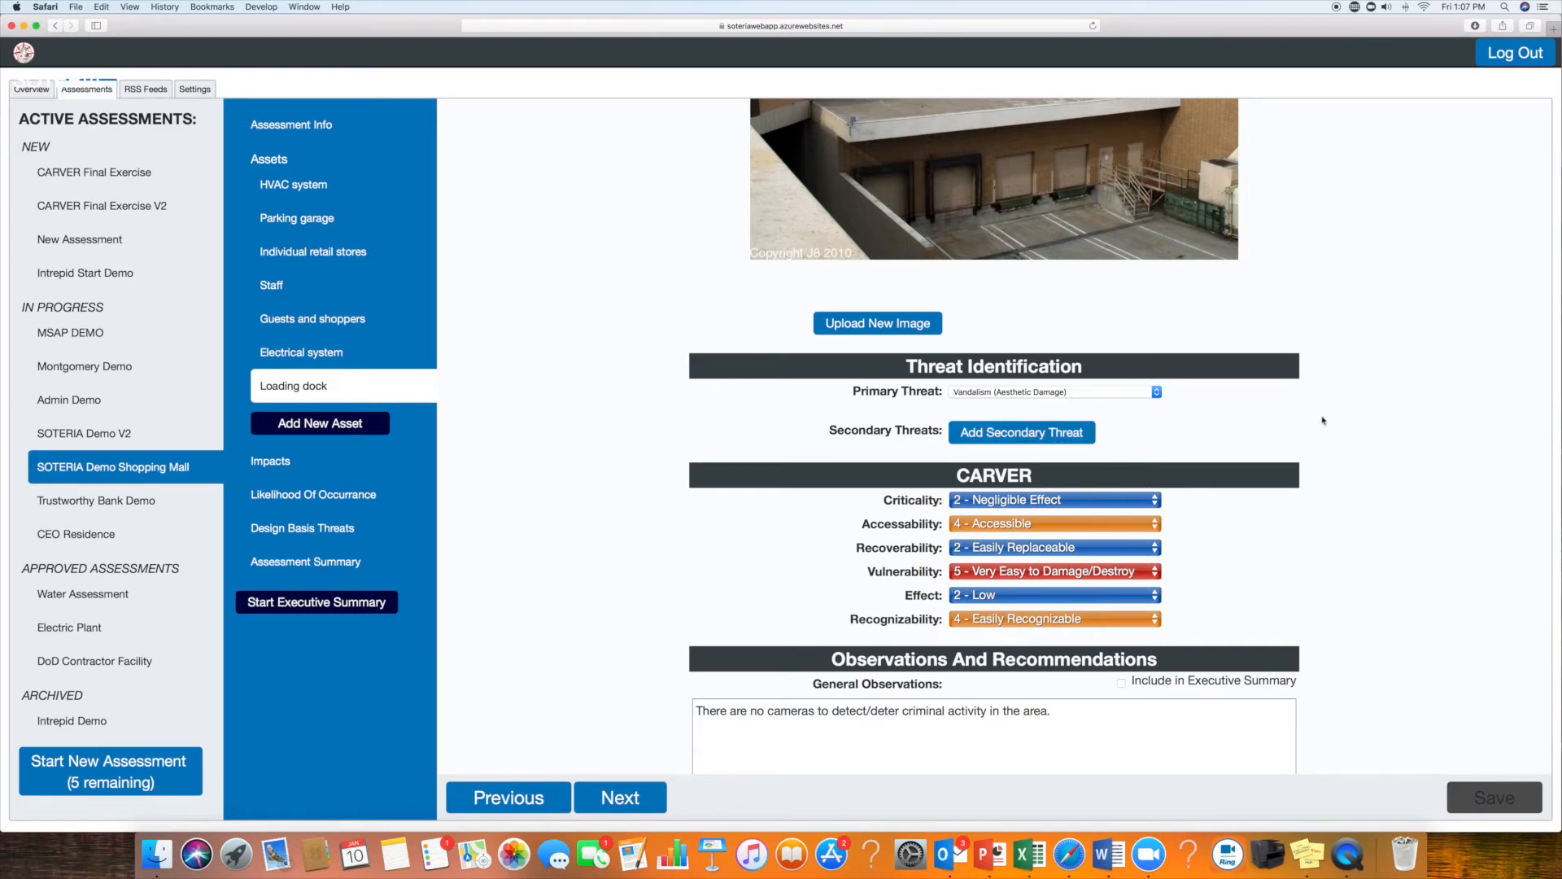
scroll(1302, 421, "down", 3)
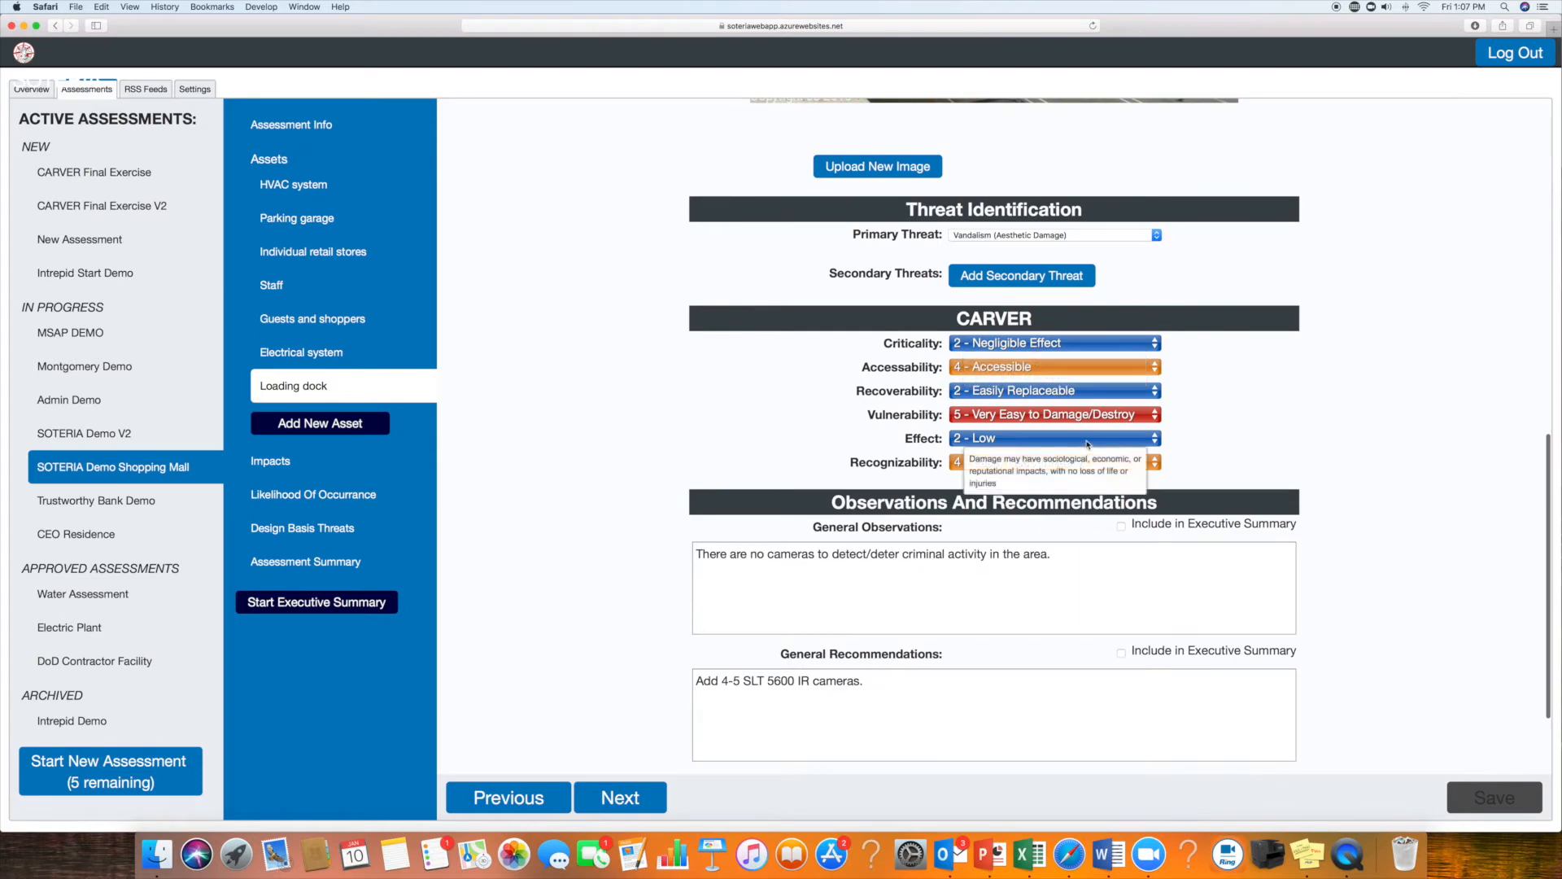
scroll(1320, 407, "down", 3)
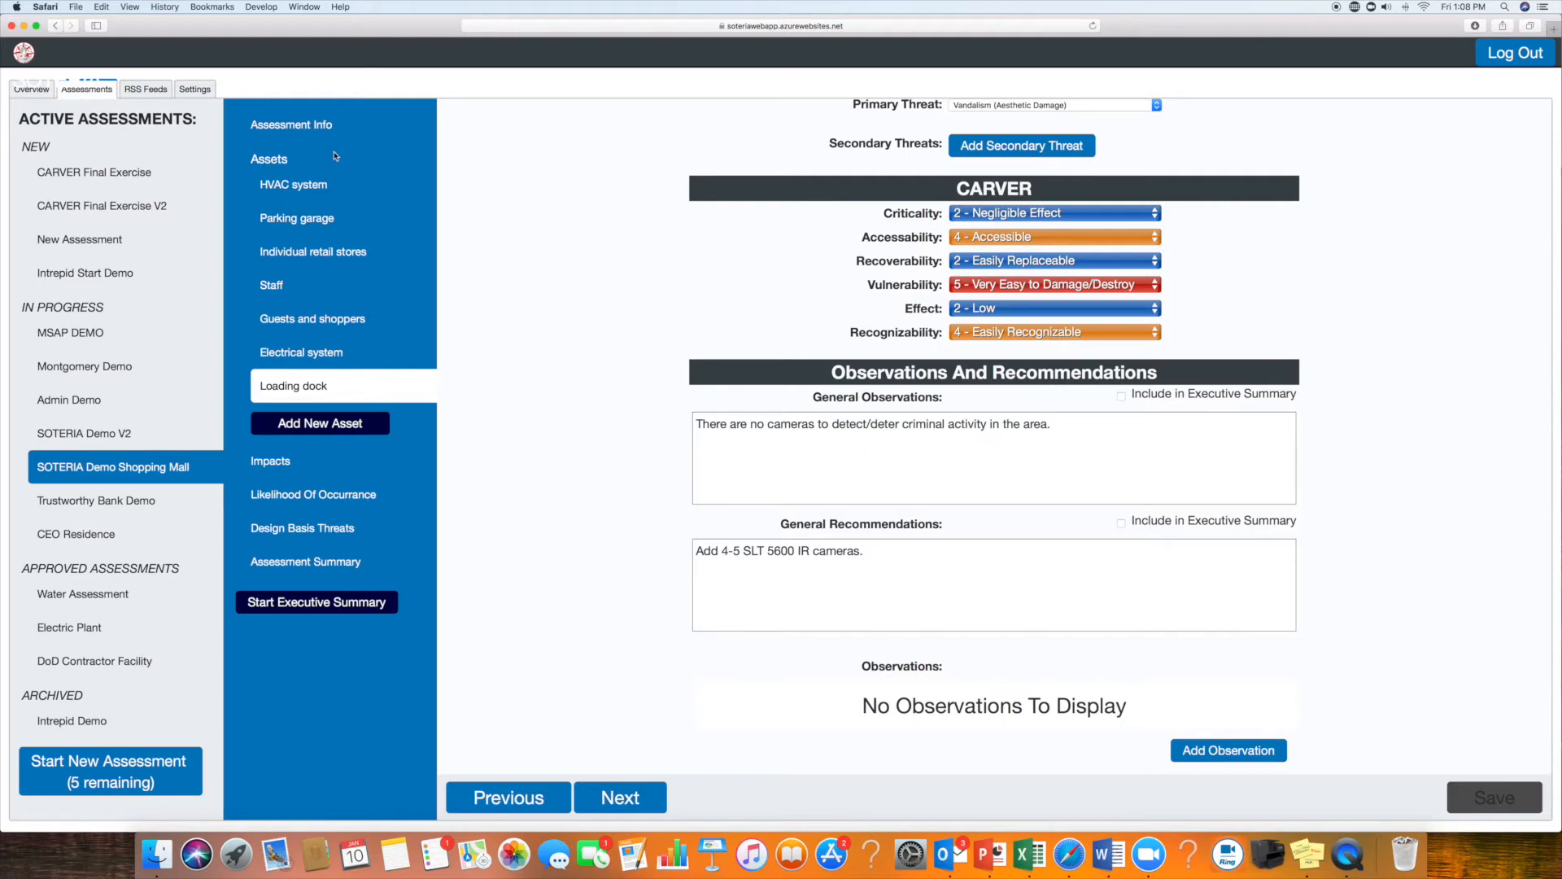
Open the Parking garage asset and review its description, prioritization ratings, image, threats and CARVER ratings
left_click(290, 219)
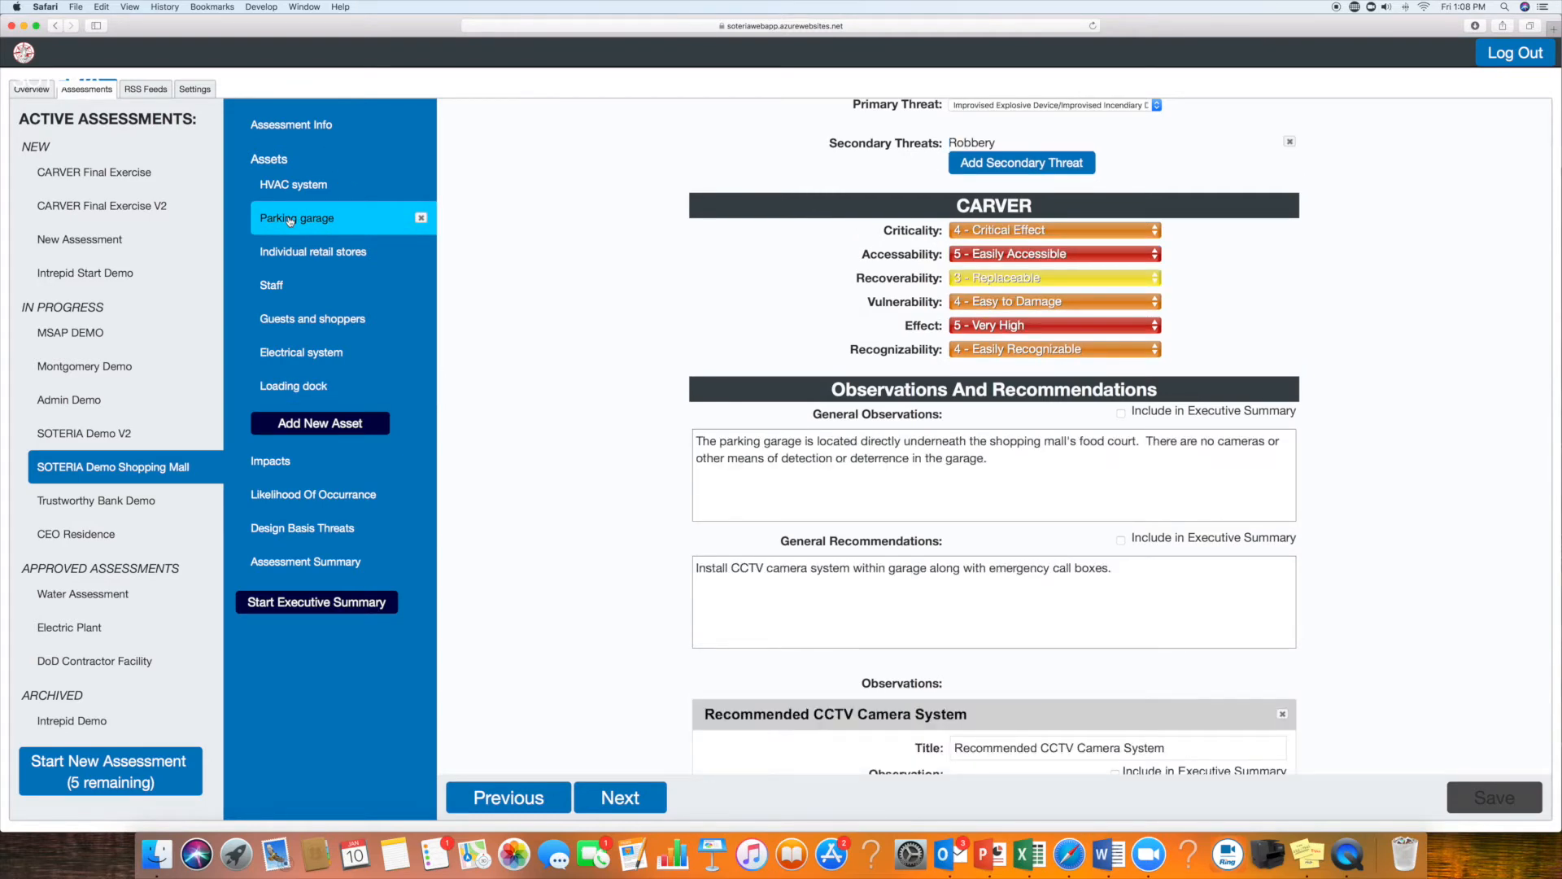
scroll(490, 266, "up", 10)
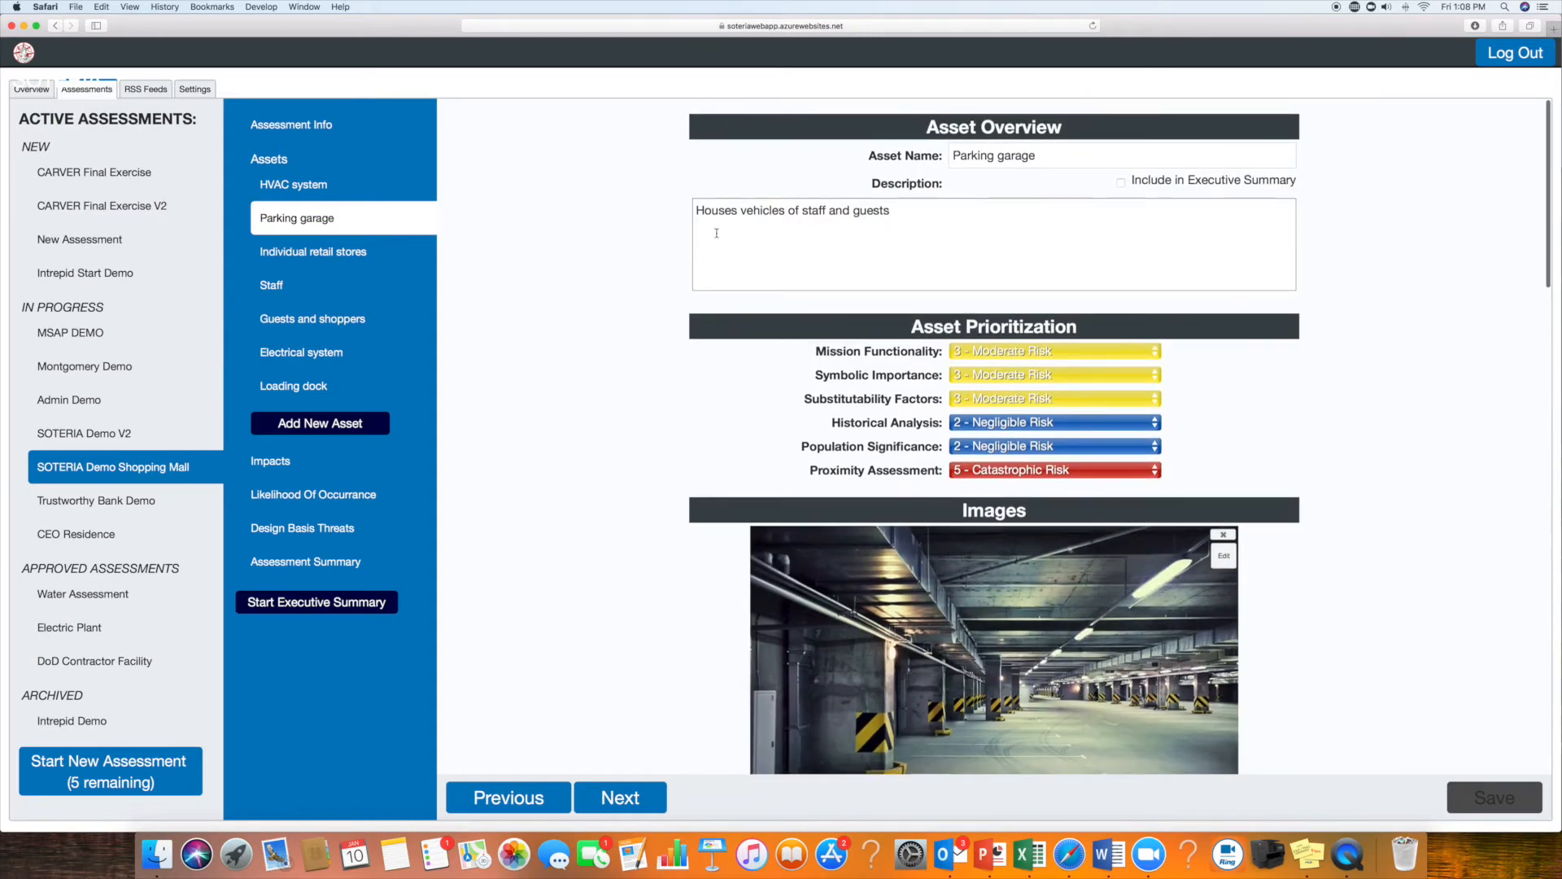
scroll(1032, 413, "down", 1)
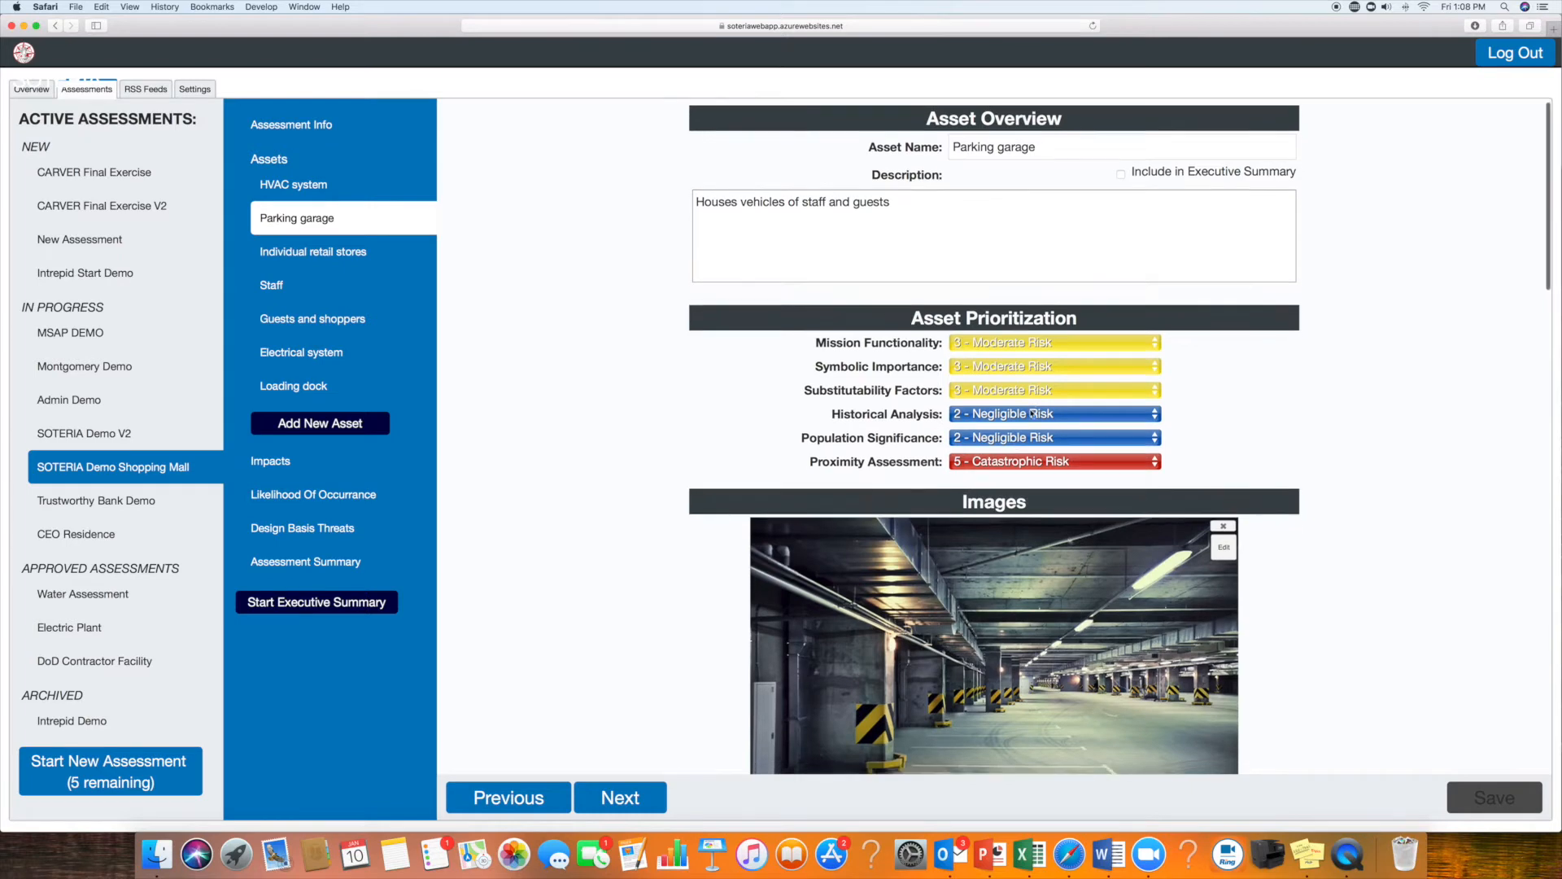
scroll(1032, 413, "down", 5)
scroll(1038, 428, "down", 5)
scroll(1041, 442, "down", 5)
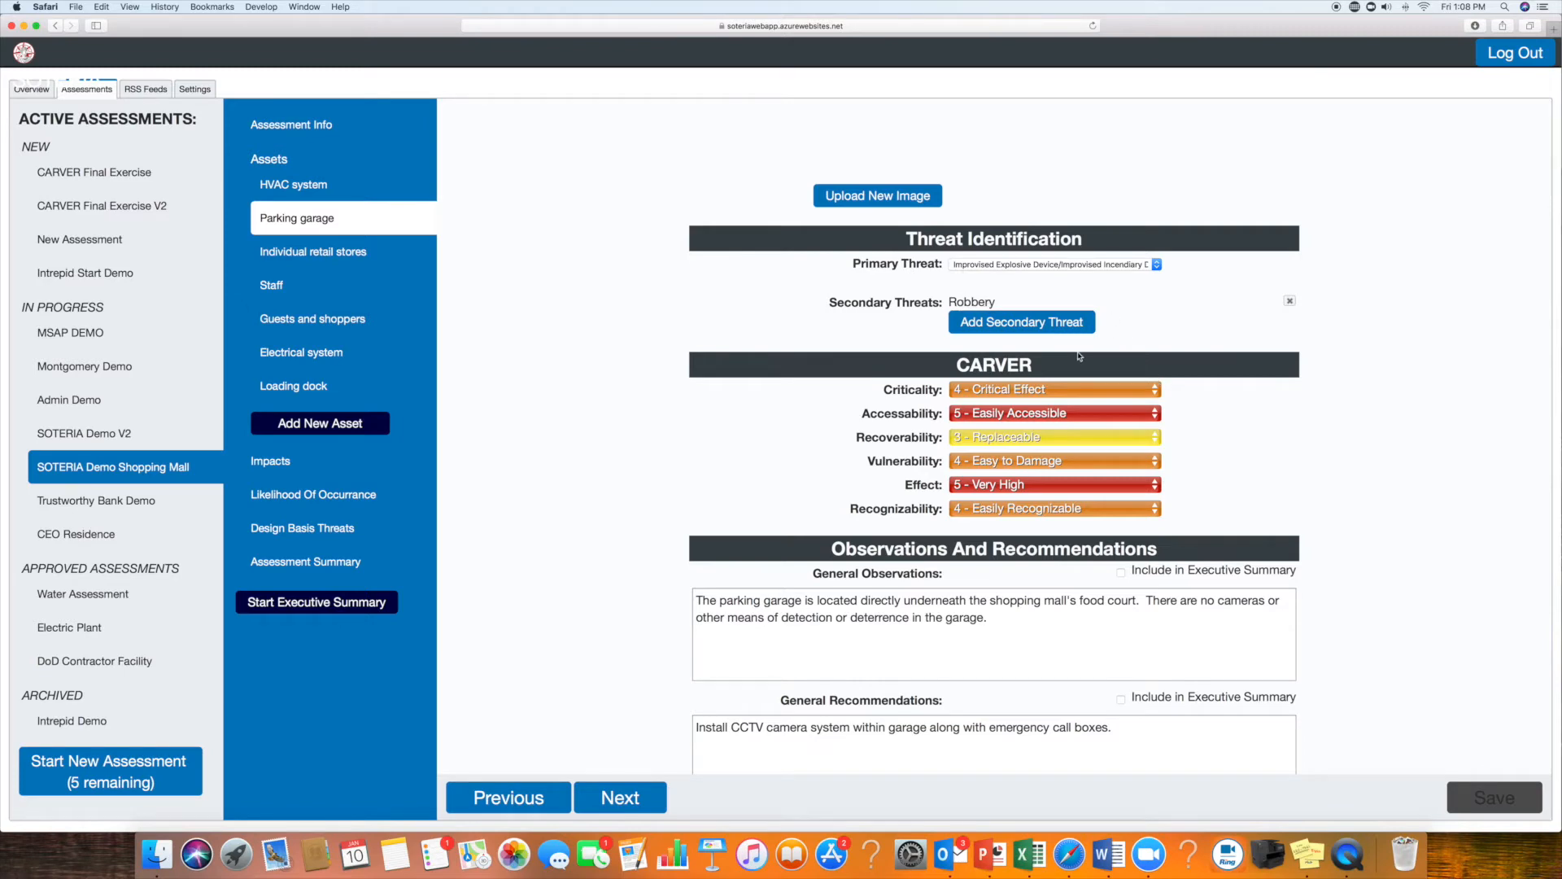
scroll(1080, 356, "down", 5)
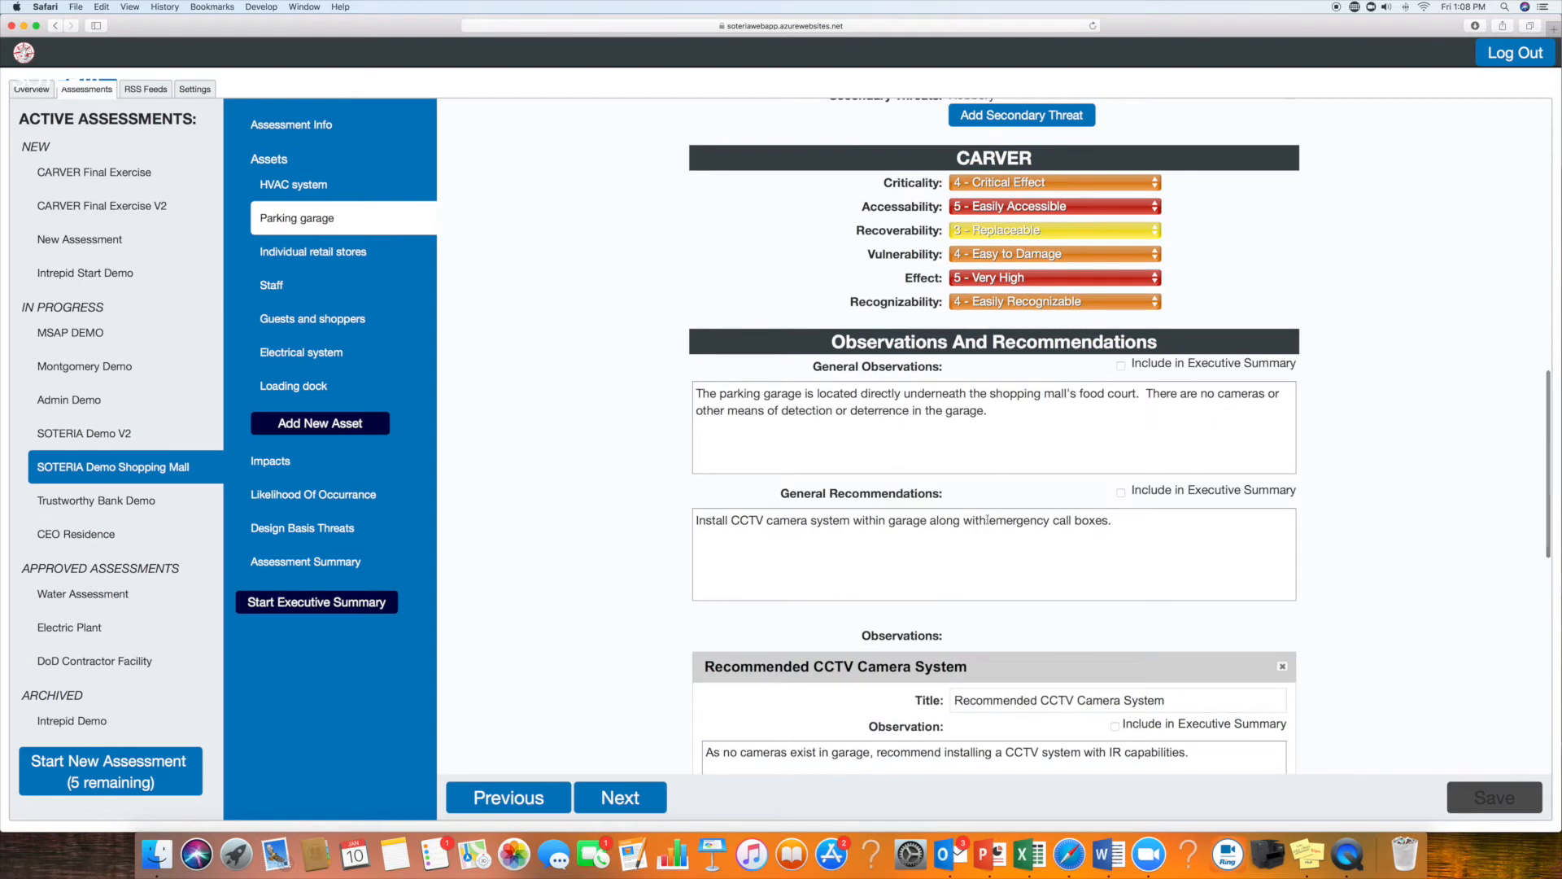
Examine the parking garage's Recommended CCTV Camera System observation, including its image, vulnerability flag, due date and Severity options, keeping 4 - High
scroll(1000, 510, "down", 5)
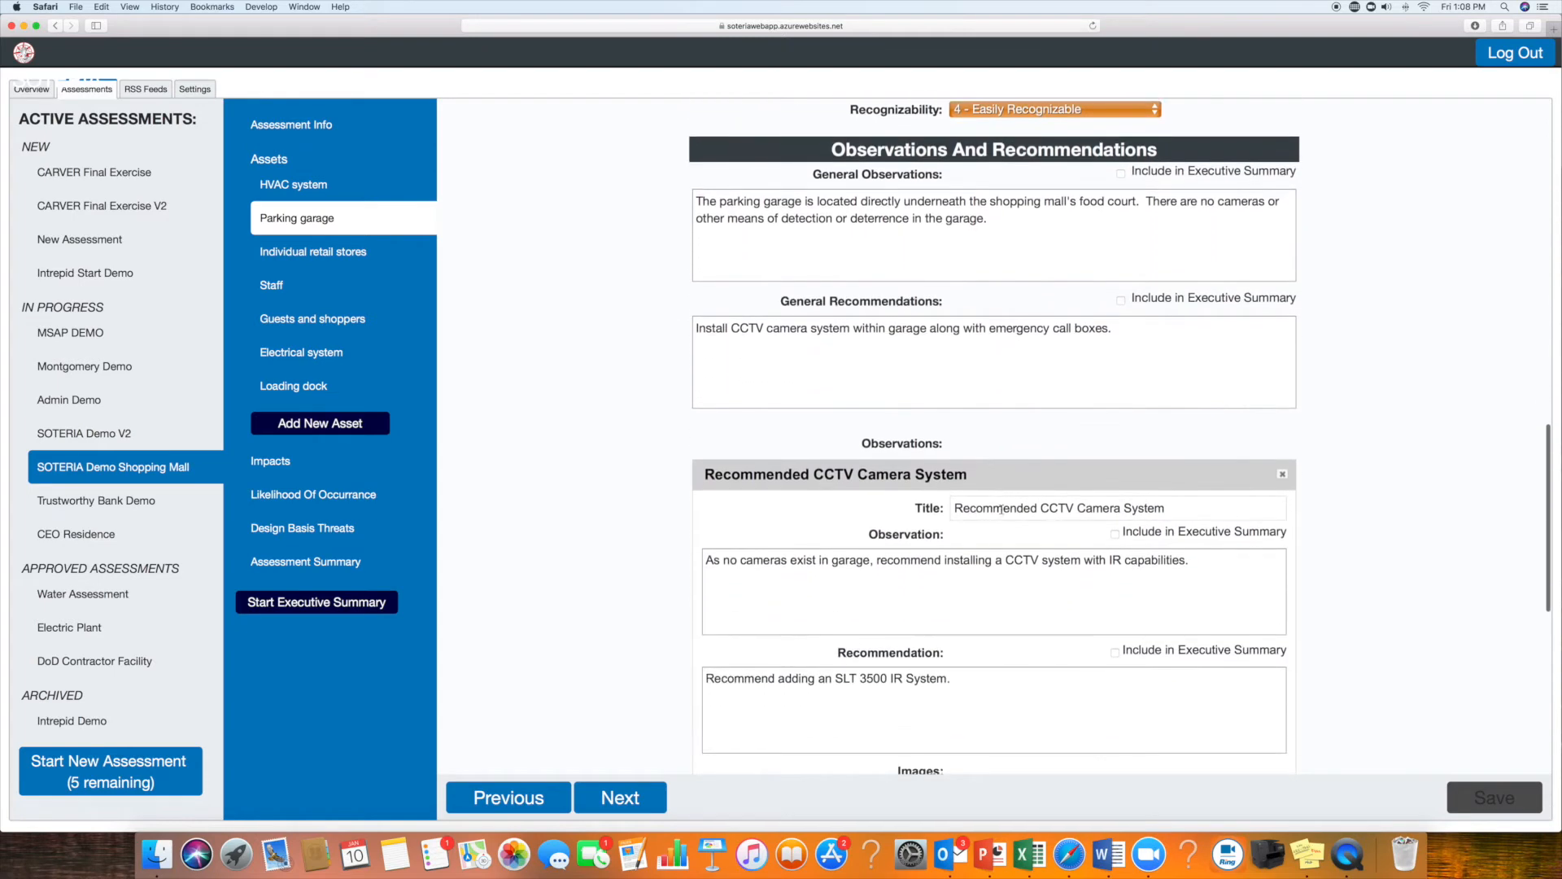
scroll(1001, 510, "down", 5)
scroll(1002, 517, "up", 3)
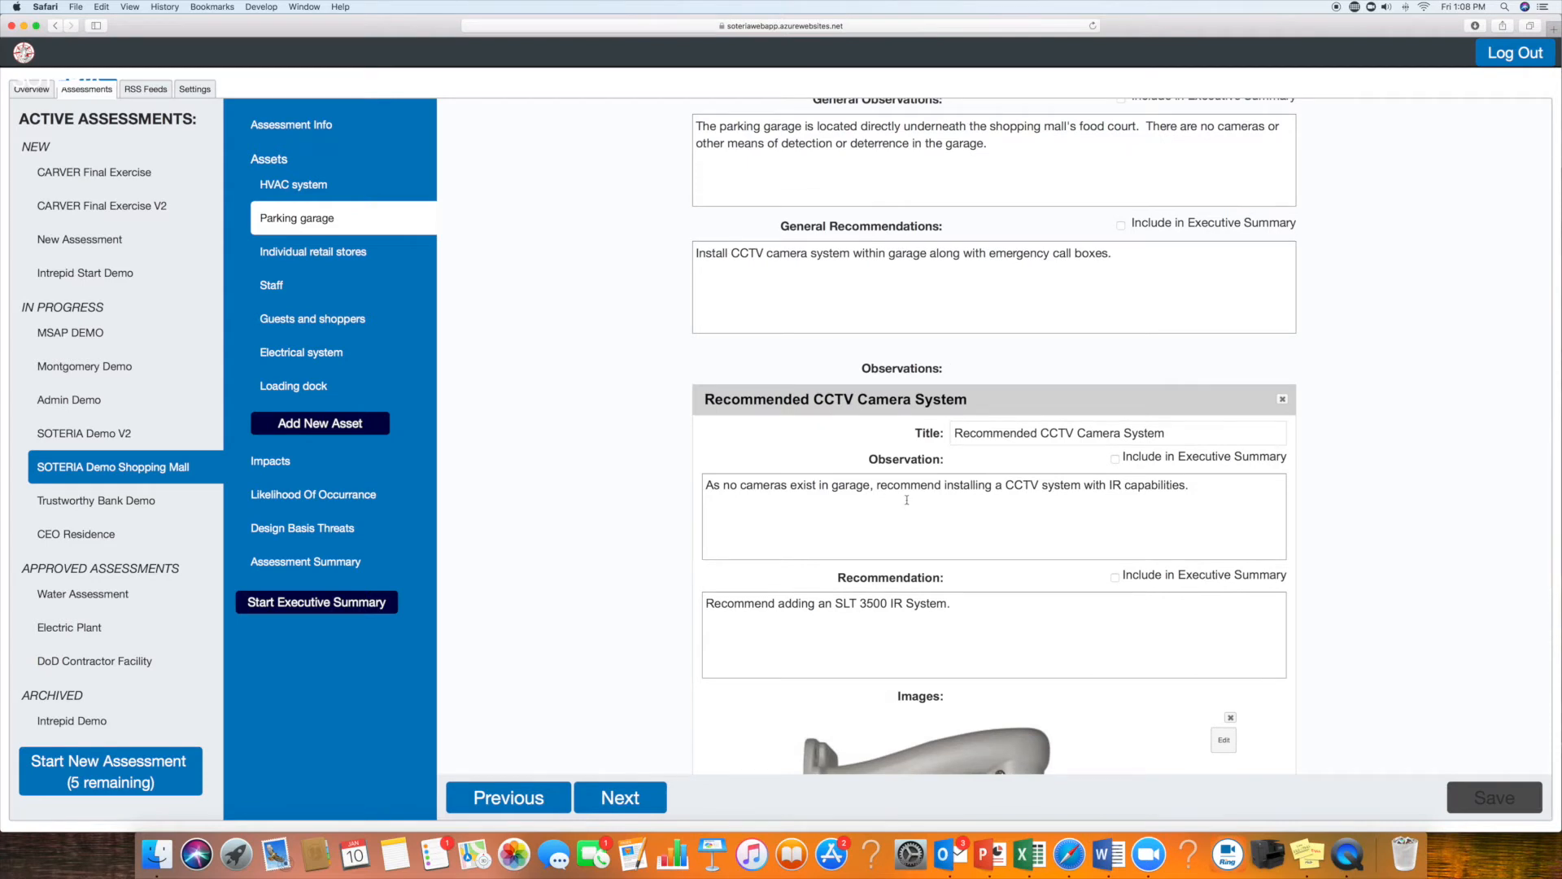
scroll(914, 489, "down", 1)
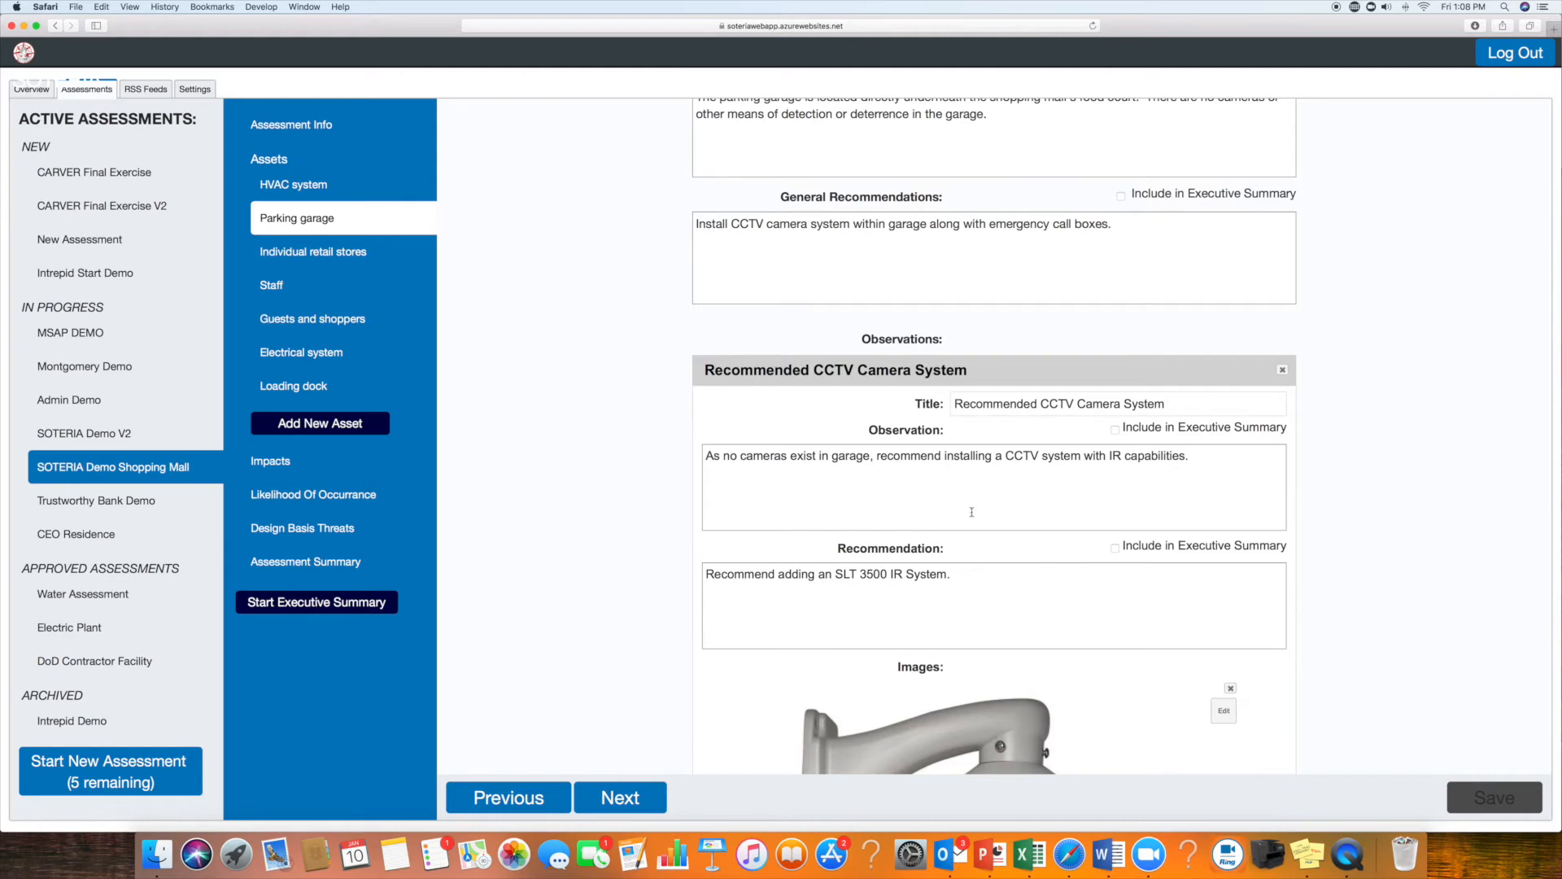
scroll(971, 512, "down", 3)
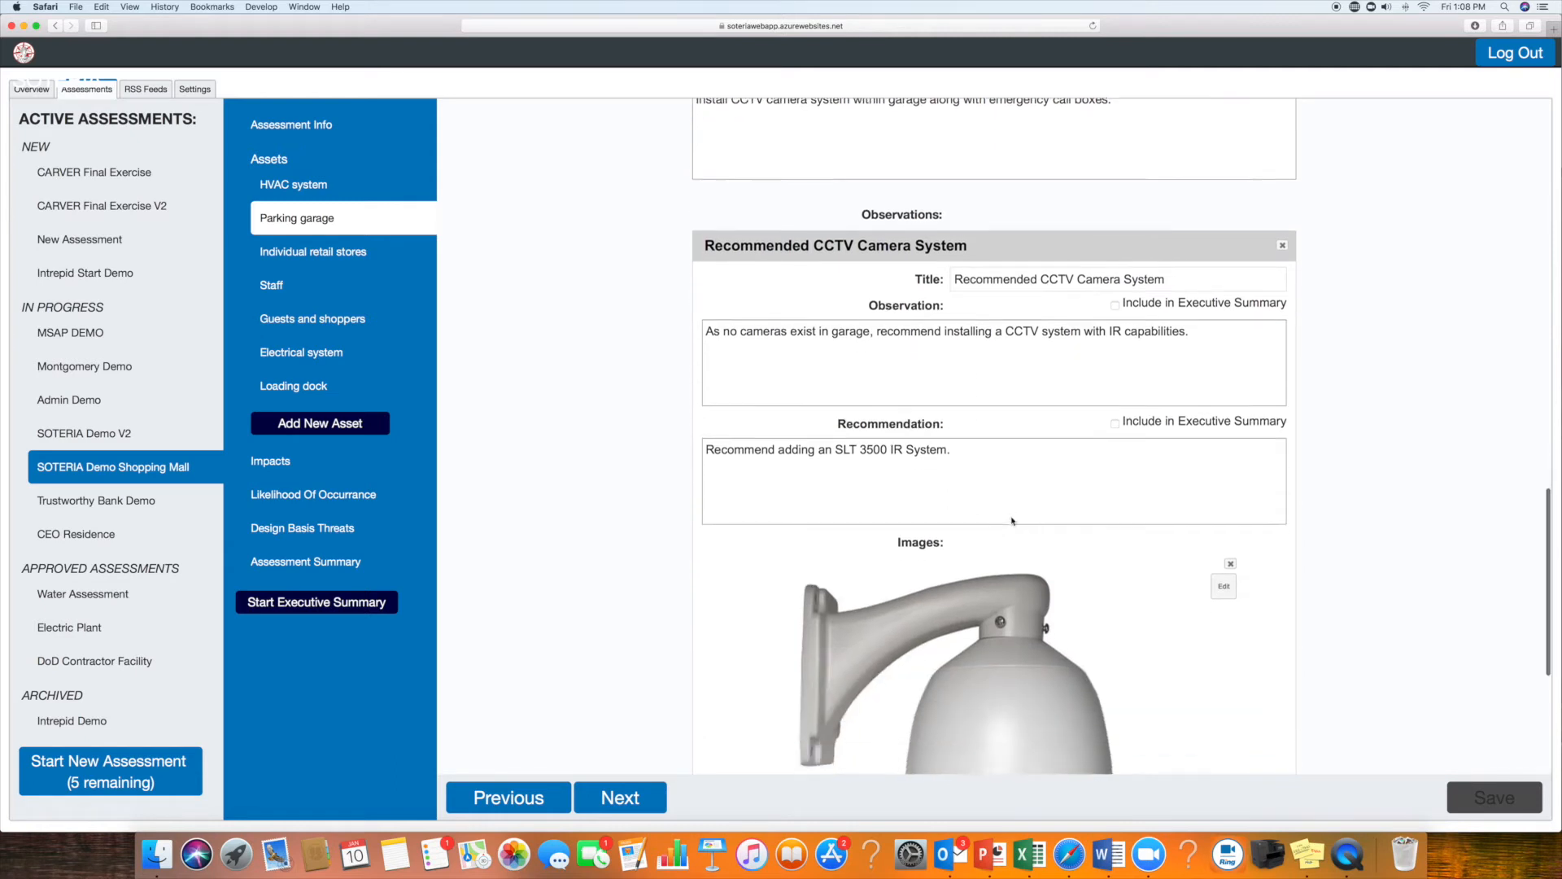
scroll(1012, 521, "down", 6)
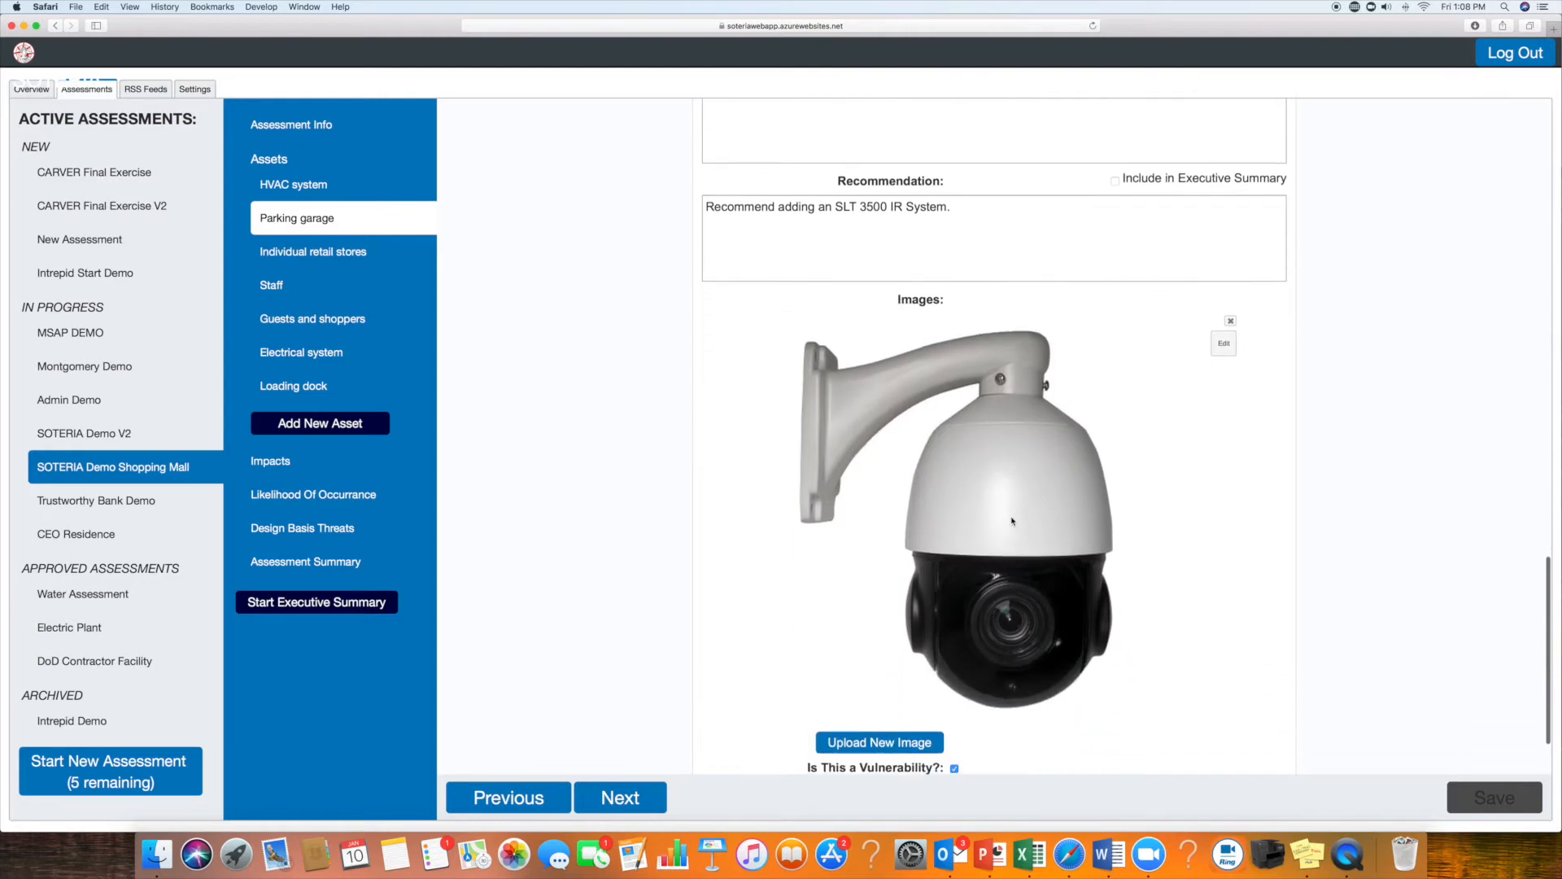
scroll(1092, 538, "down", 3)
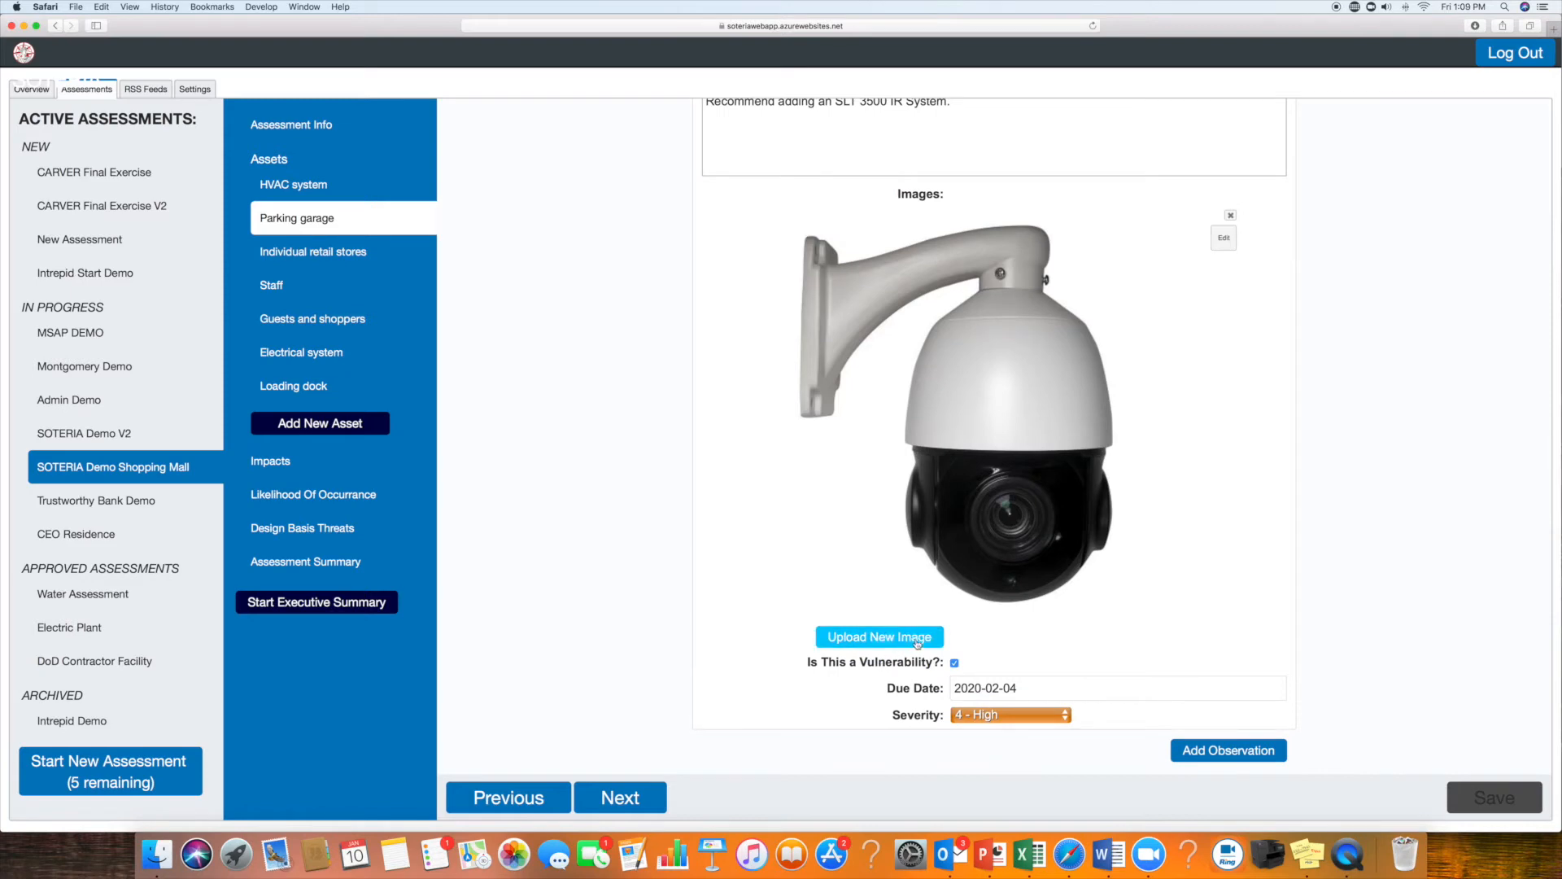
left_click(1067, 722)
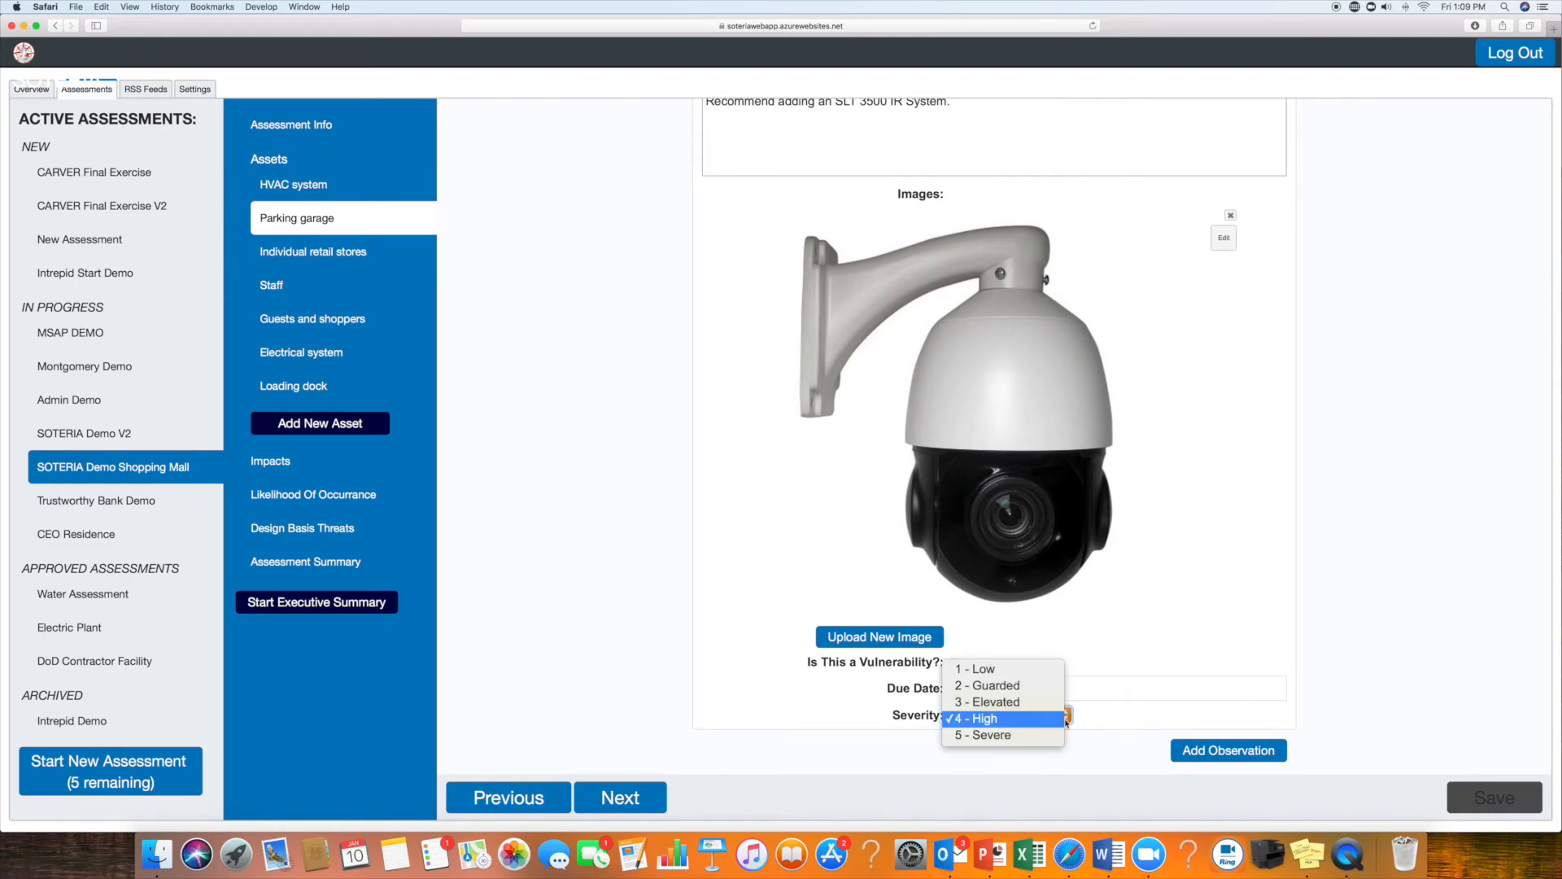
left_click(1010, 726)
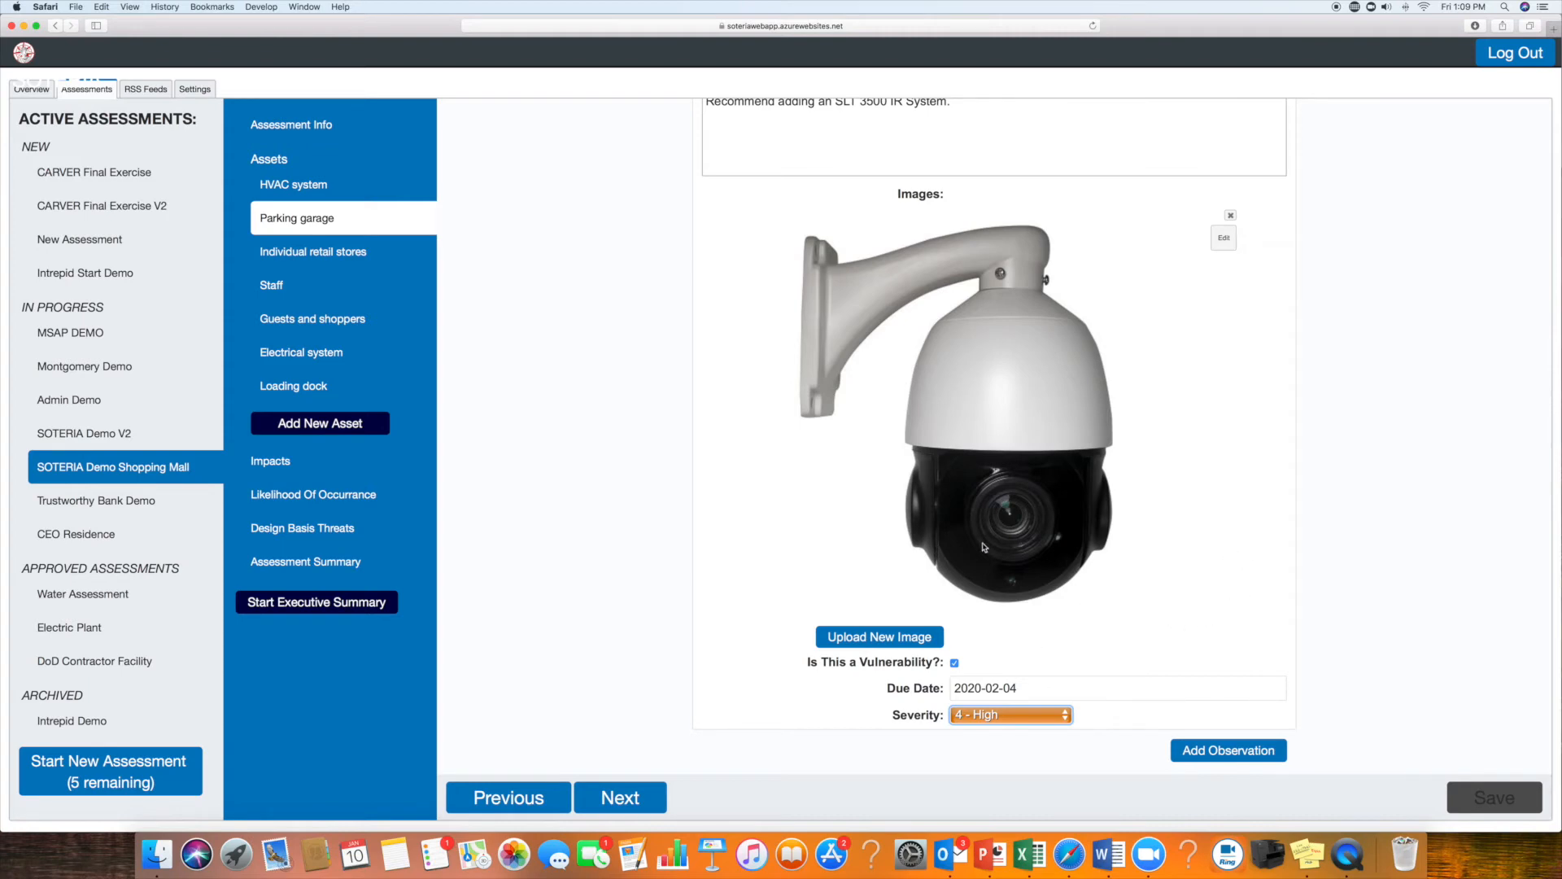
scroll(936, 537, "up", 10)
scroll(936, 537, "up", 10)
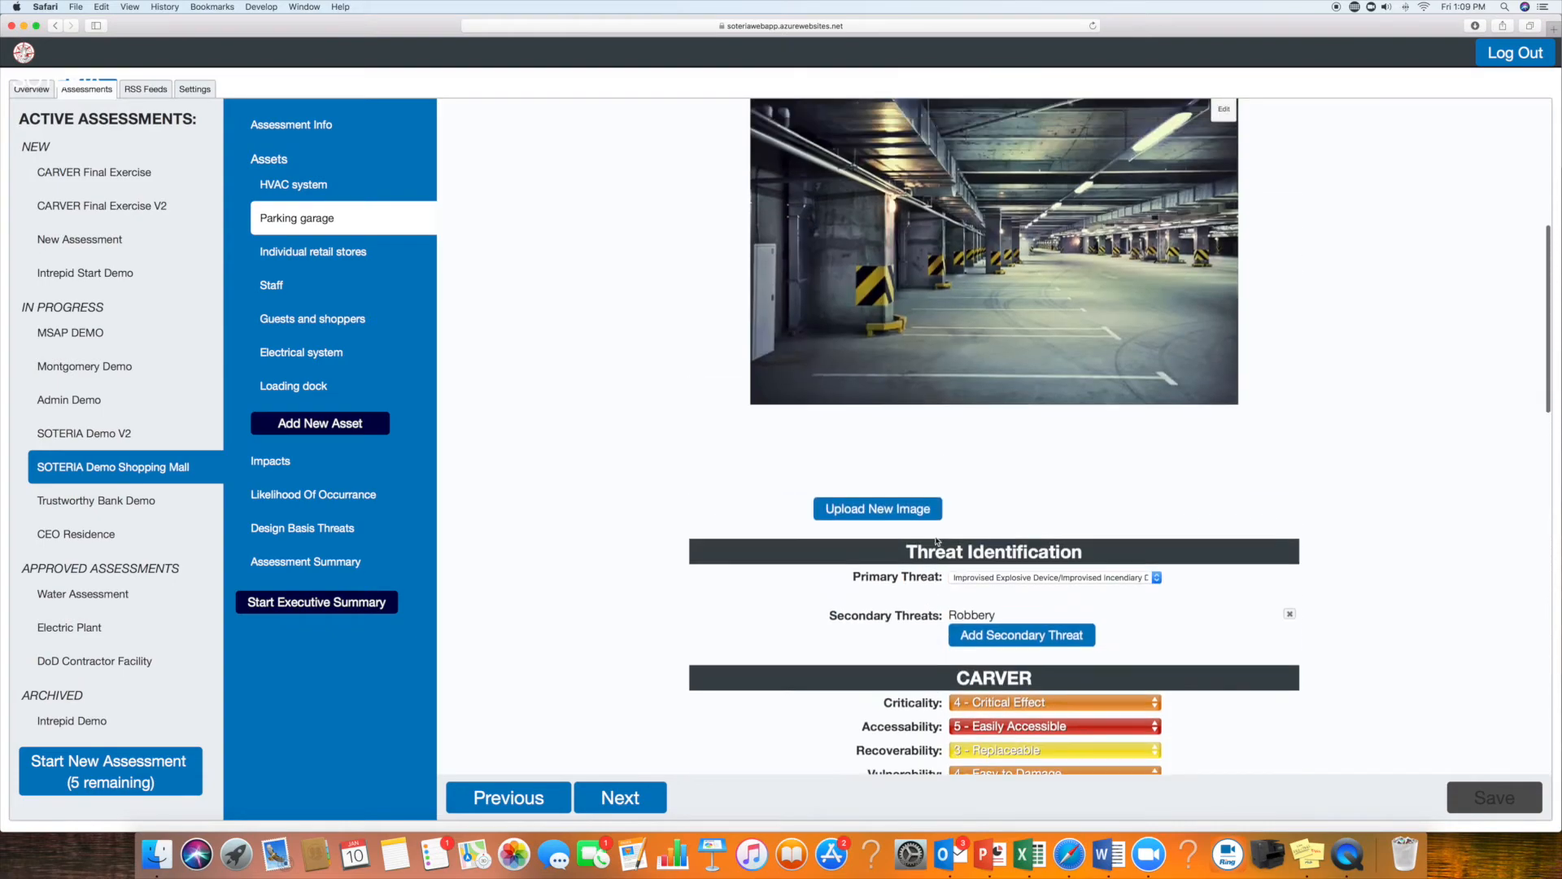
scroll(936, 541, "down", 5)
scroll(936, 541, "down", 10)
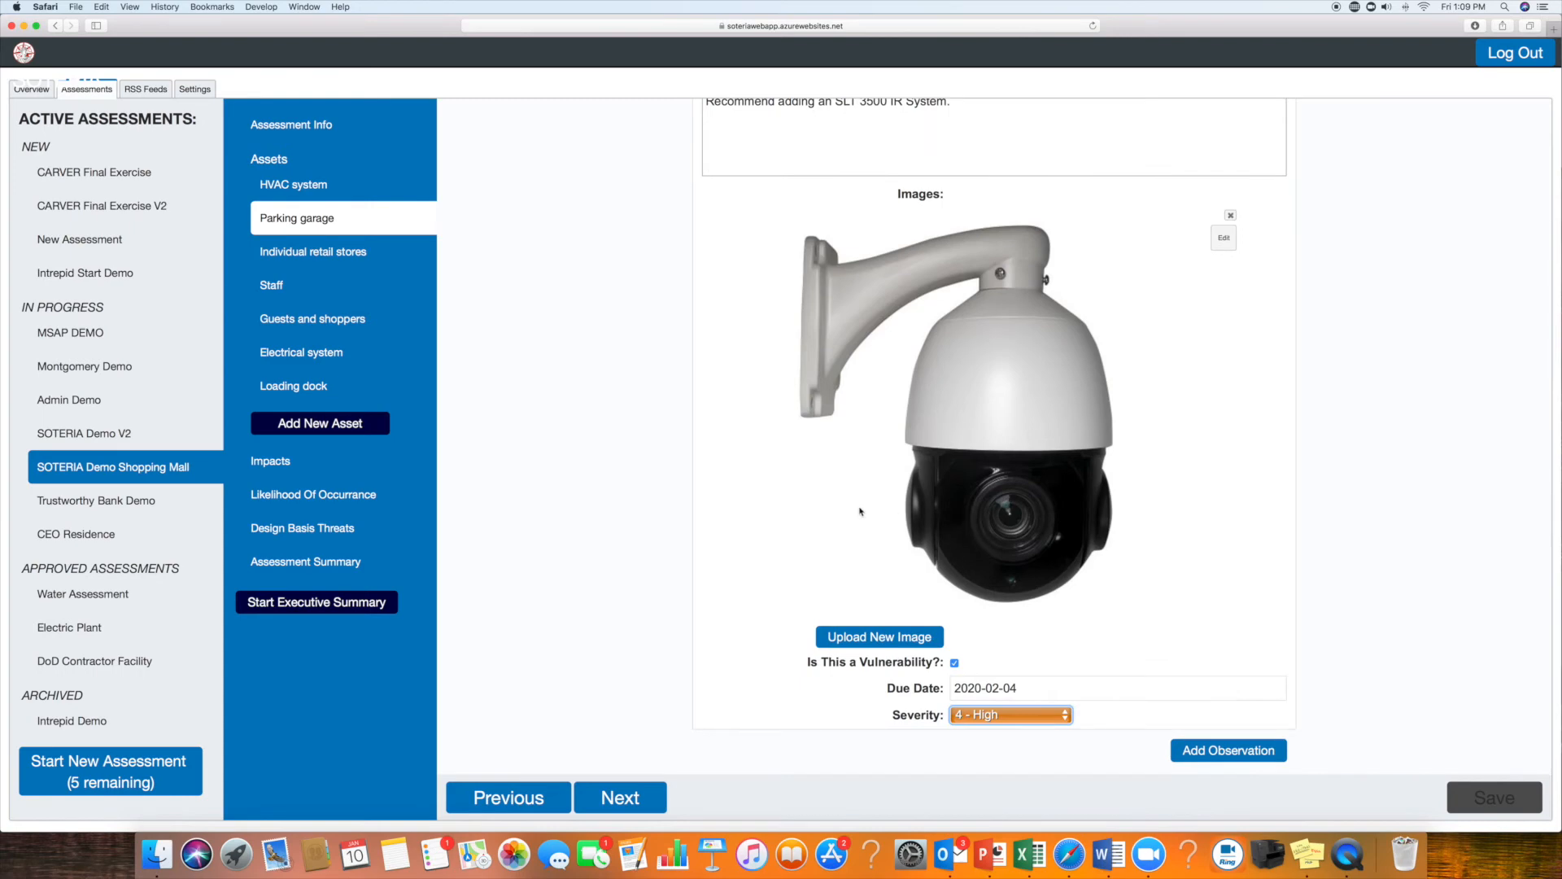
Open the Impacts comparisons and try The Same As for Active Shooter/Workplace Violence against Improvised Explosive Device/Improvised Incendiary Device, restoring Greater Than
left_click(276, 463)
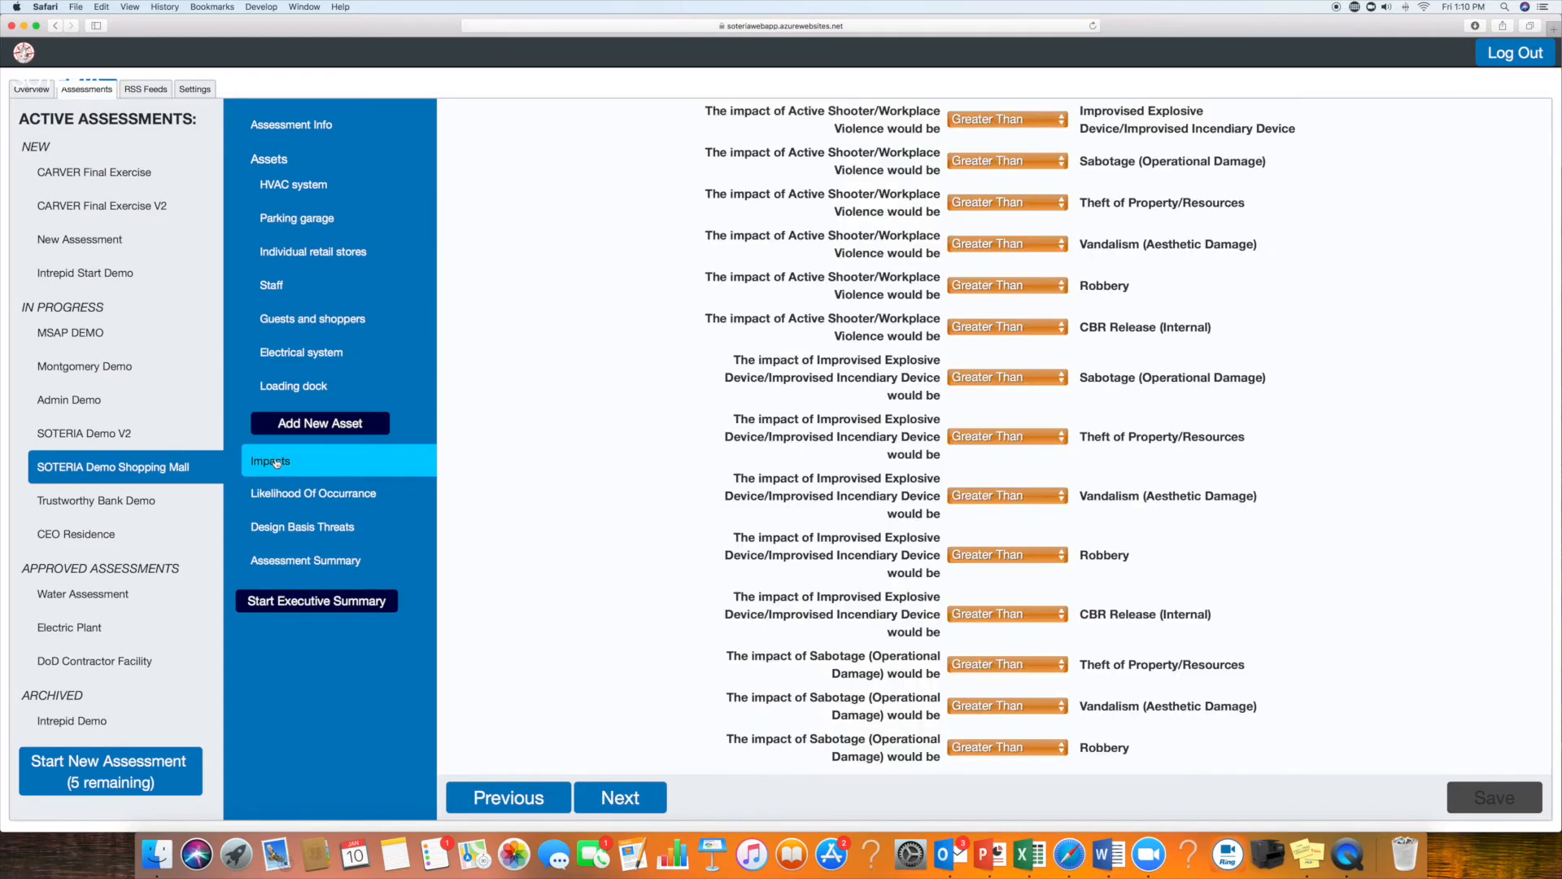
scroll(606, 392, "up", 2)
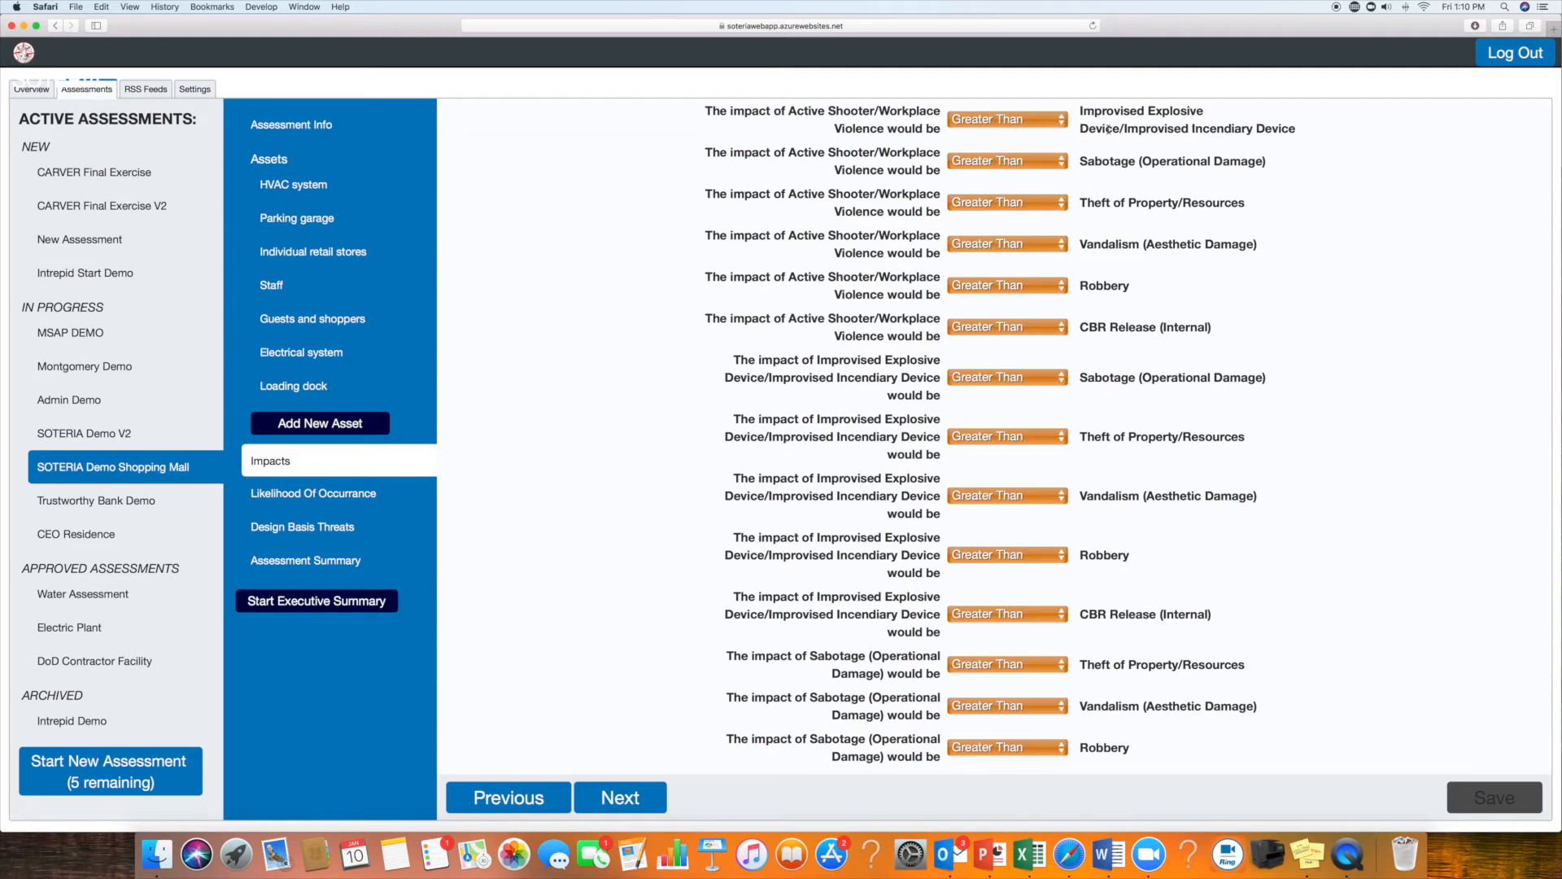
left_click(1065, 126)
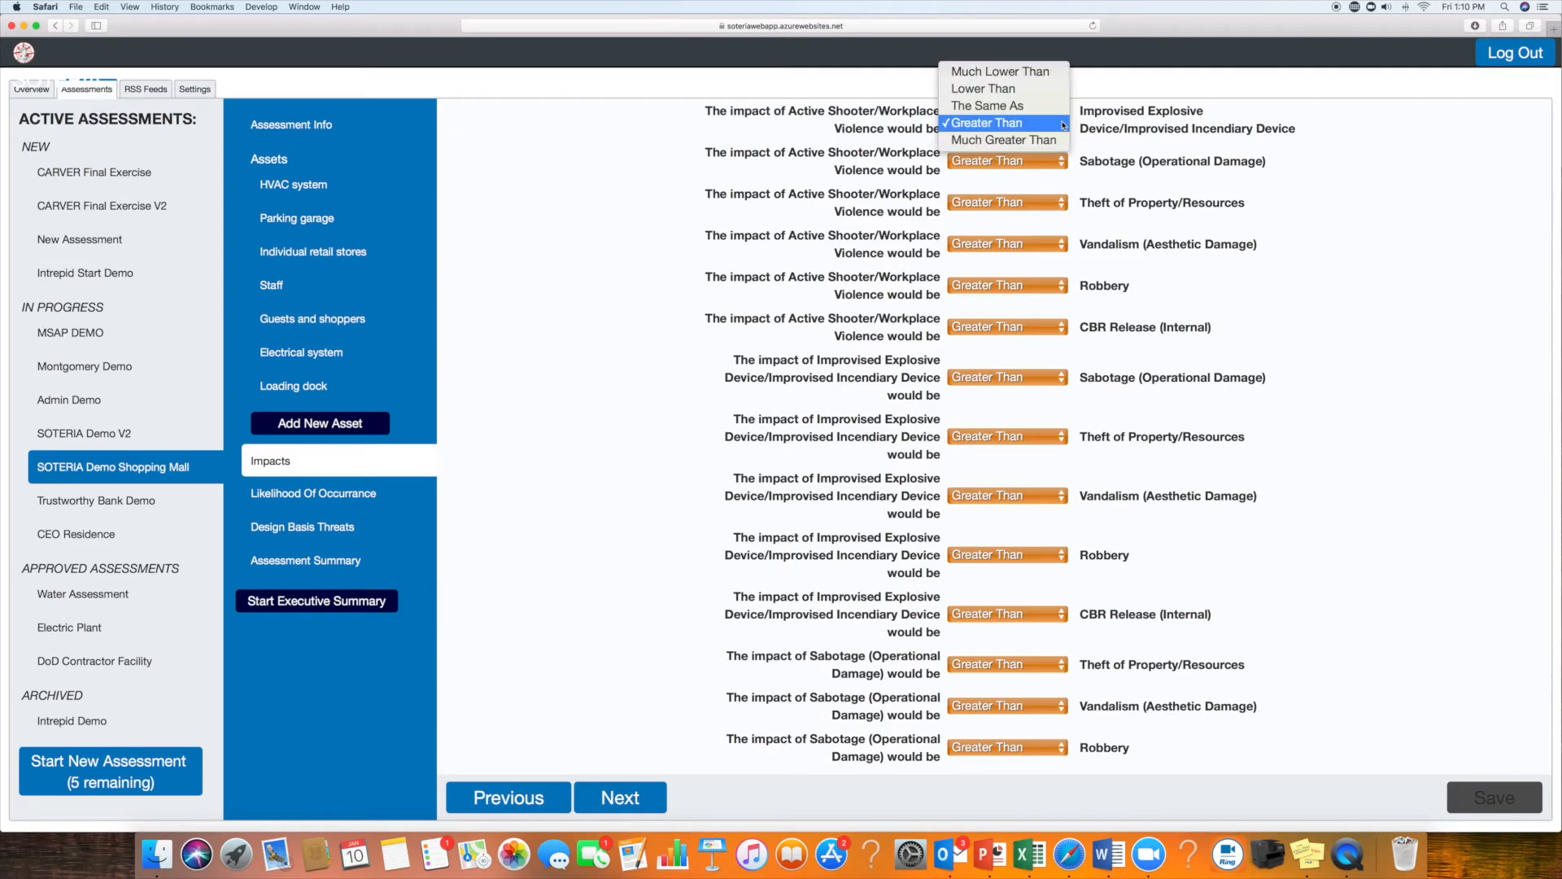
left_click(1009, 111)
left_click(1062, 124)
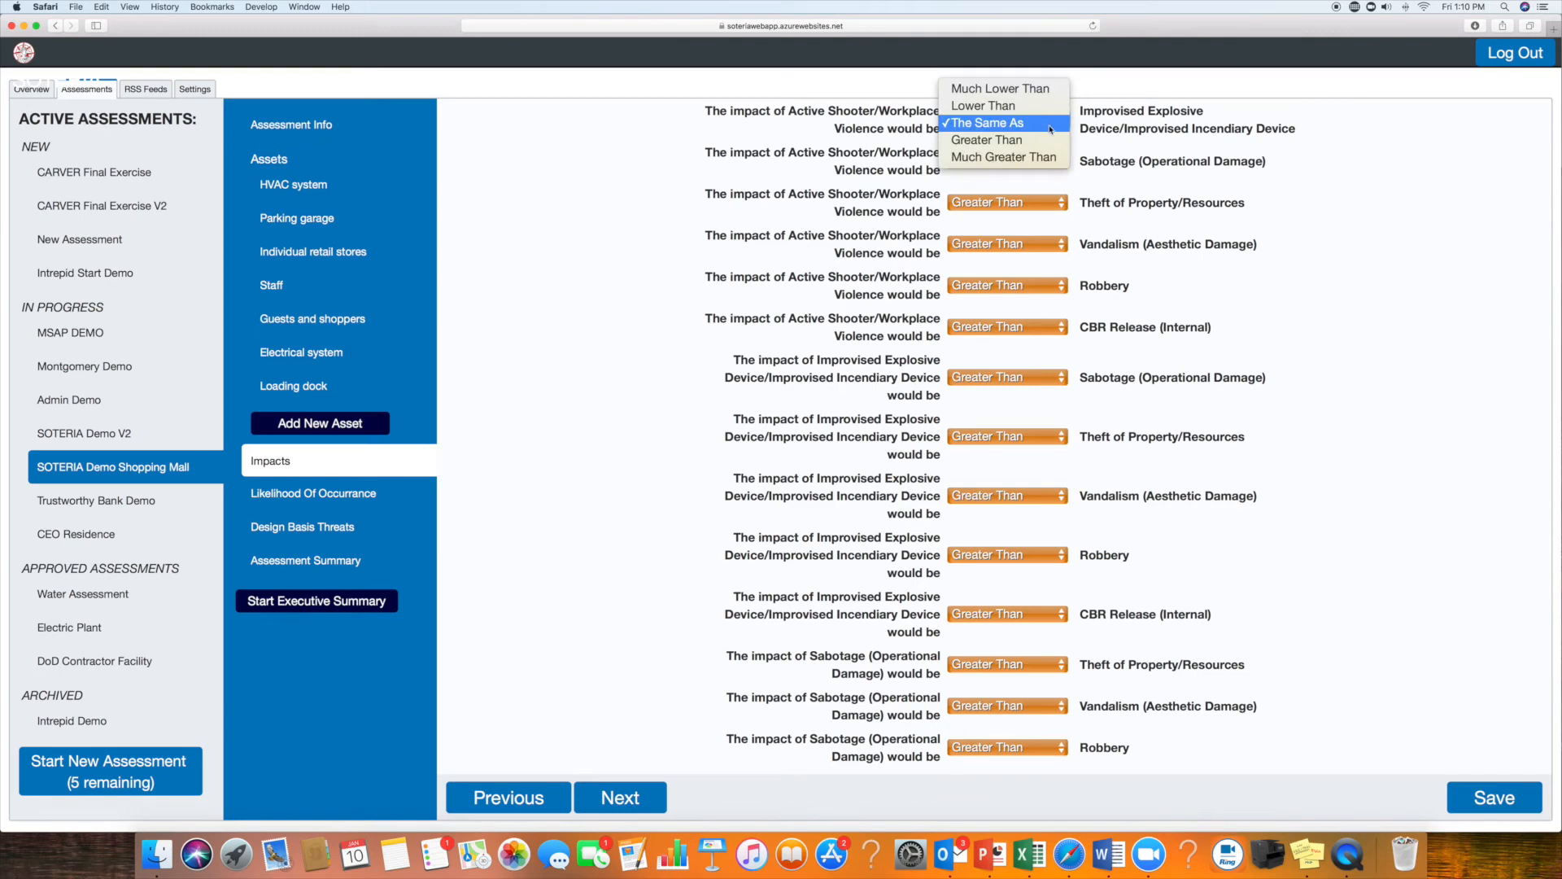
left_click(1022, 141)
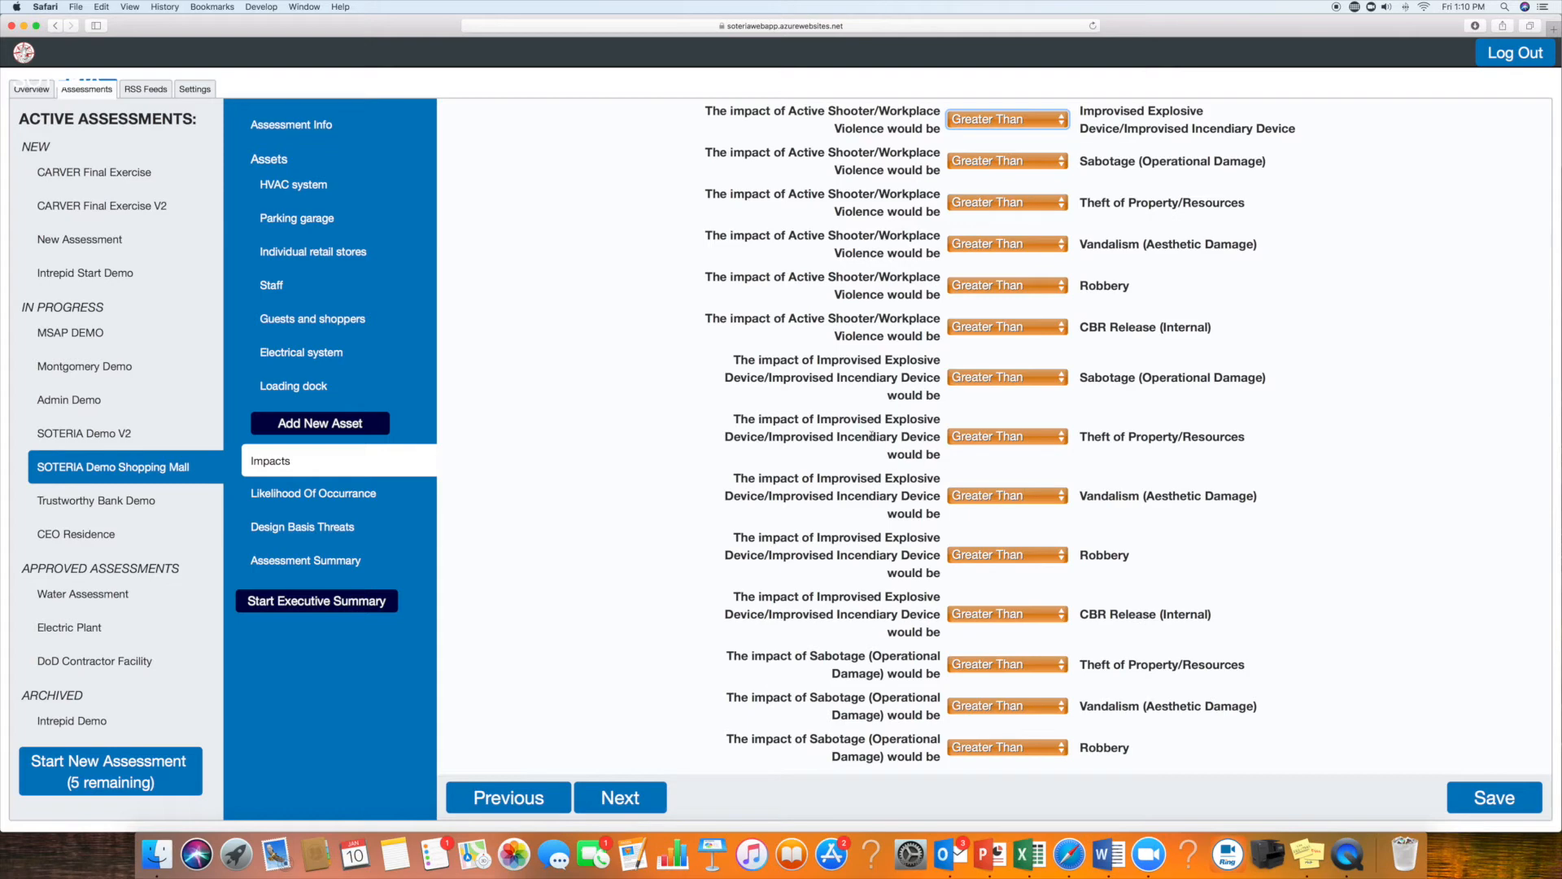
Review the remaining Impacts comparisons and open Likelihood Of Occurrance, discarding the unsaved changes
scroll(870, 437, "down", 6)
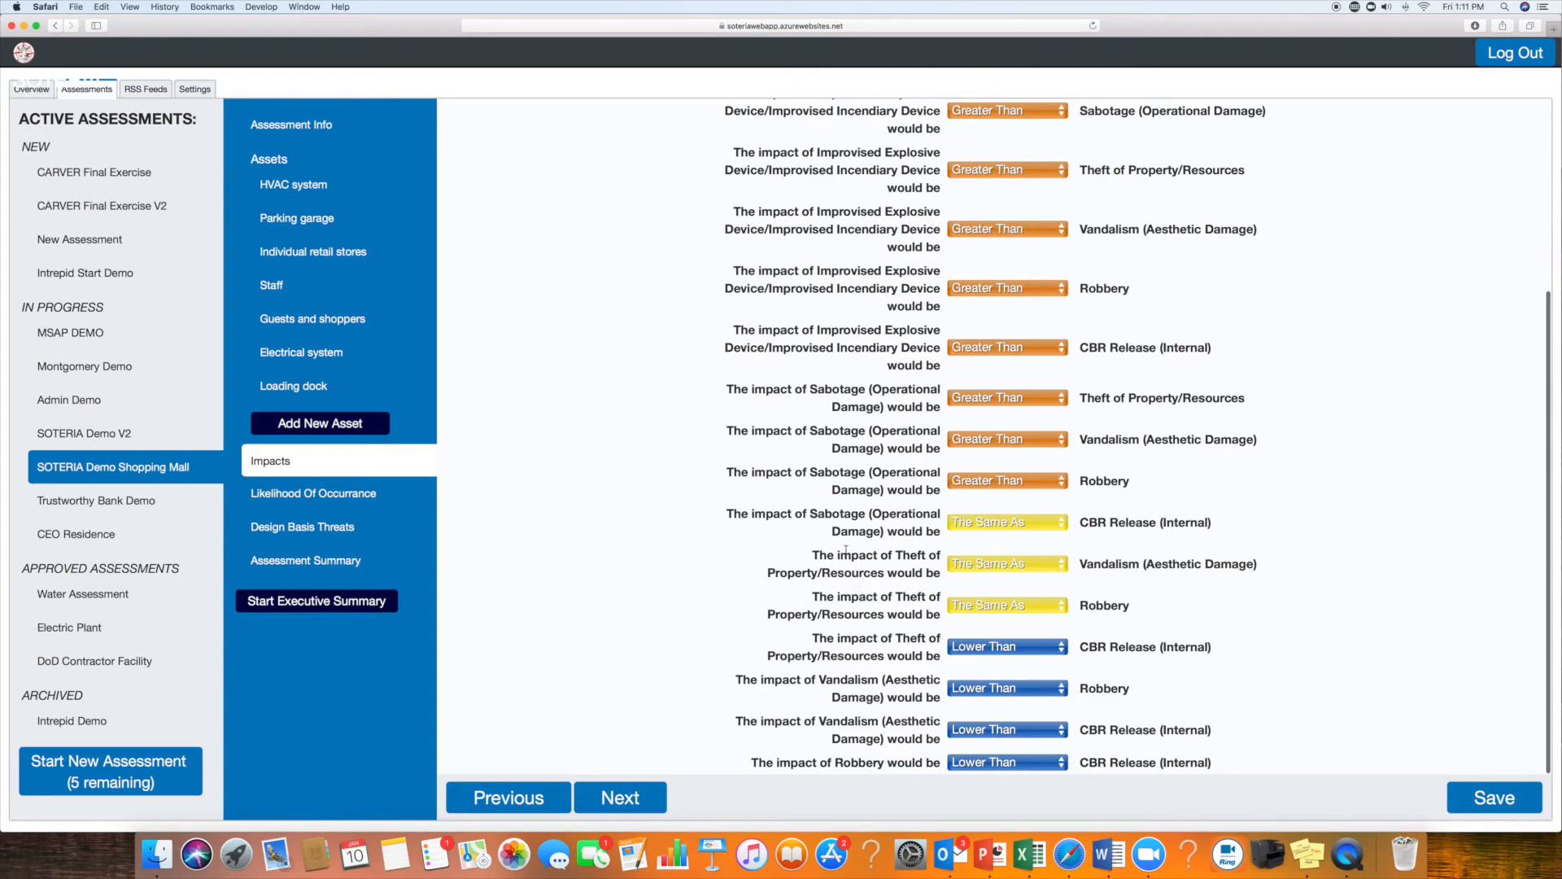
scroll(853, 652, "down", 2)
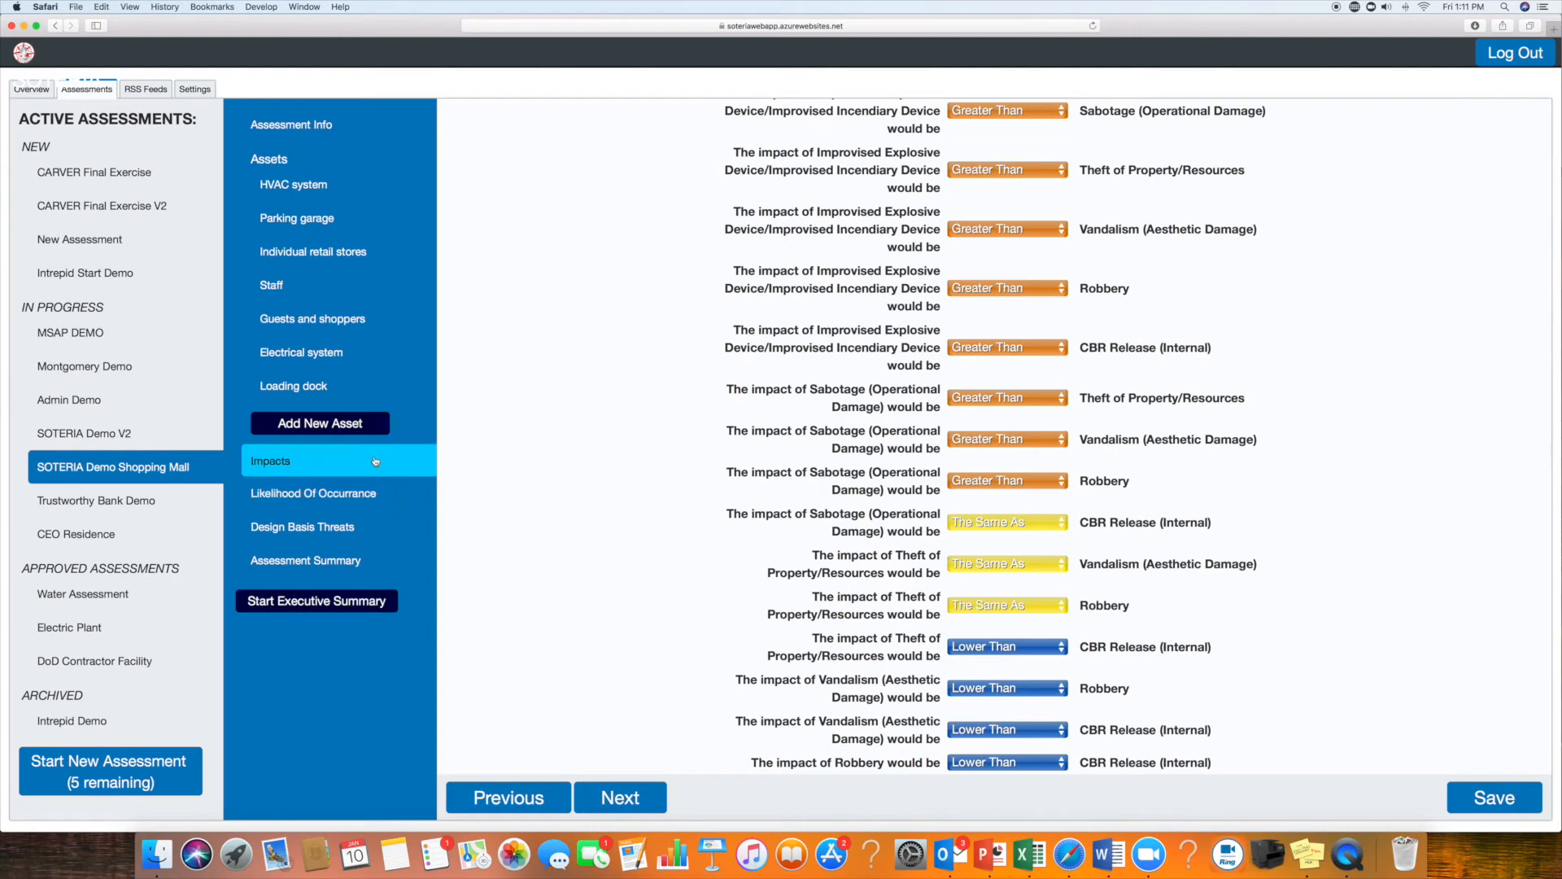
left_click(350, 497)
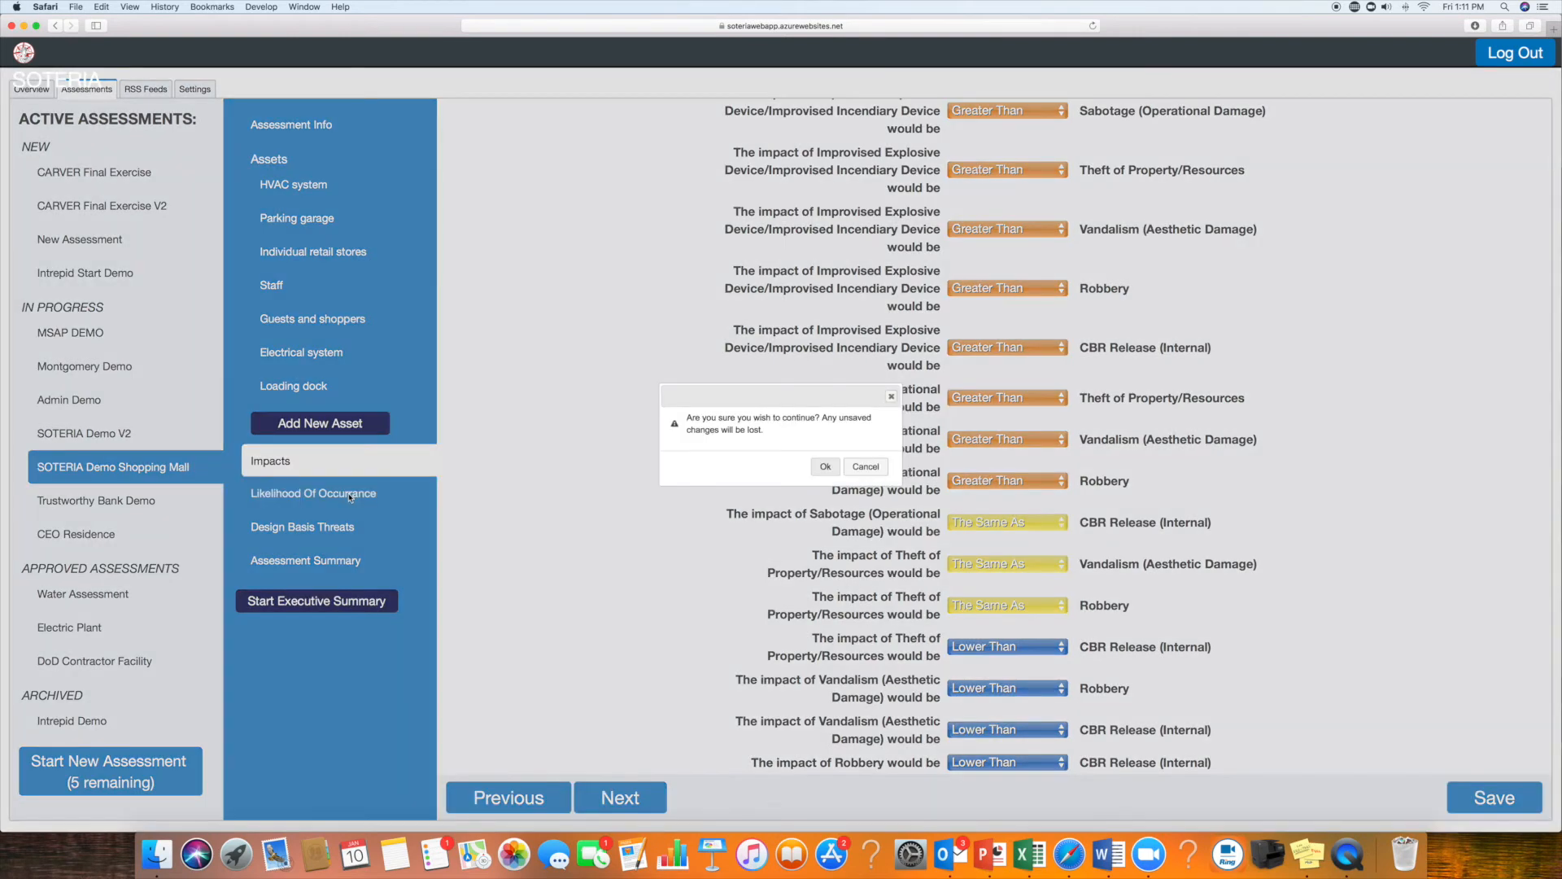
left_click(826, 470)
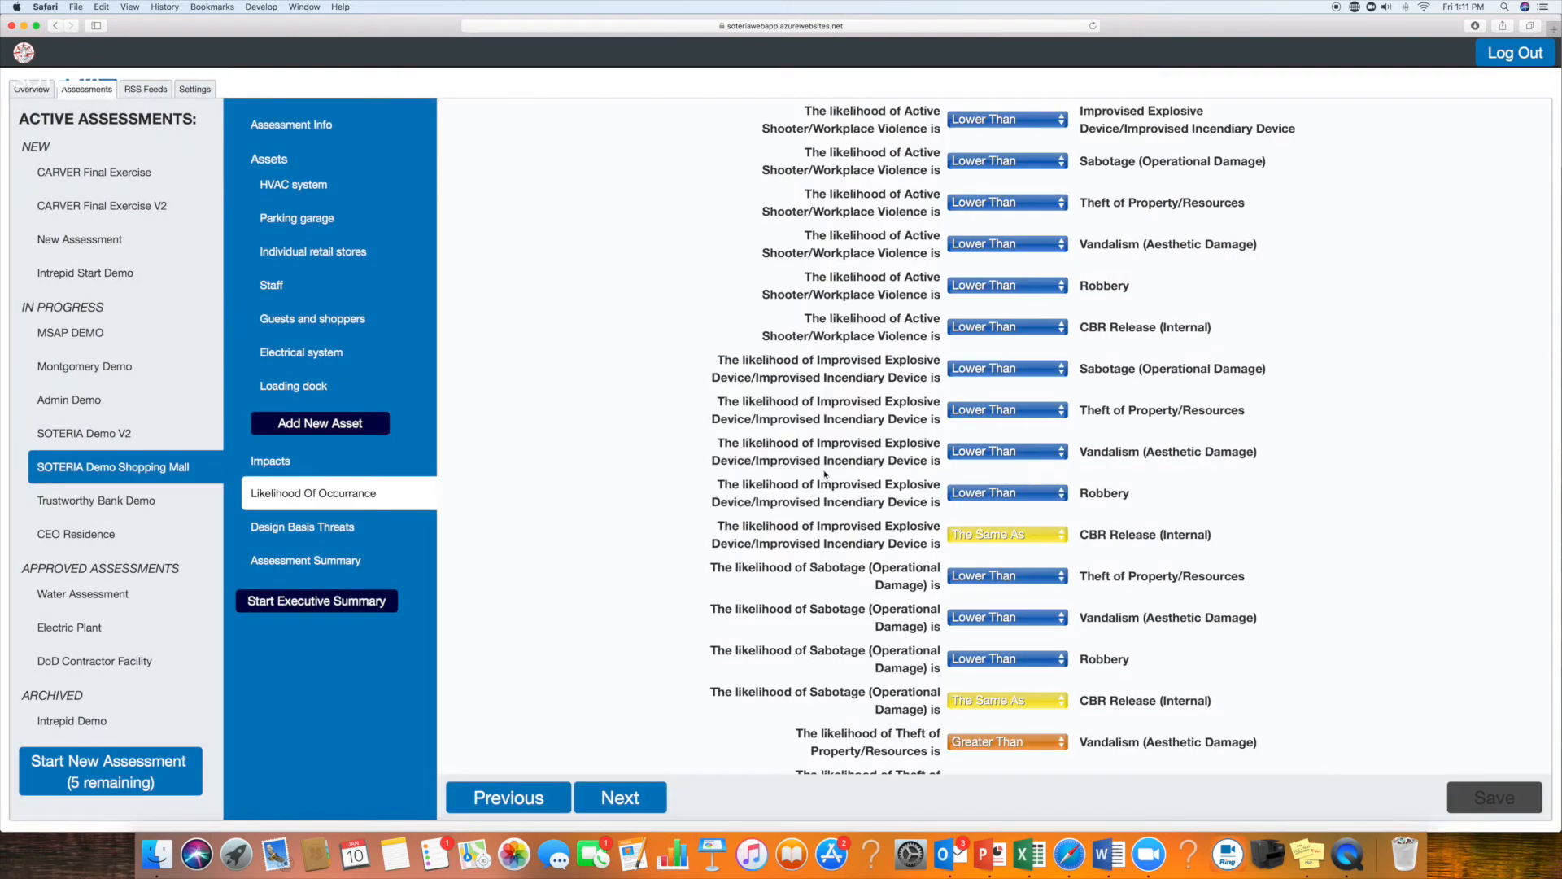
Set the likelihood of Sabotage (Operational Damage) compared with CBR Release (Internal) to Greater Than
scroll(710, 396, "up", 1)
scroll(711, 396, "down", 1)
scroll(880, 332, "down", 5)
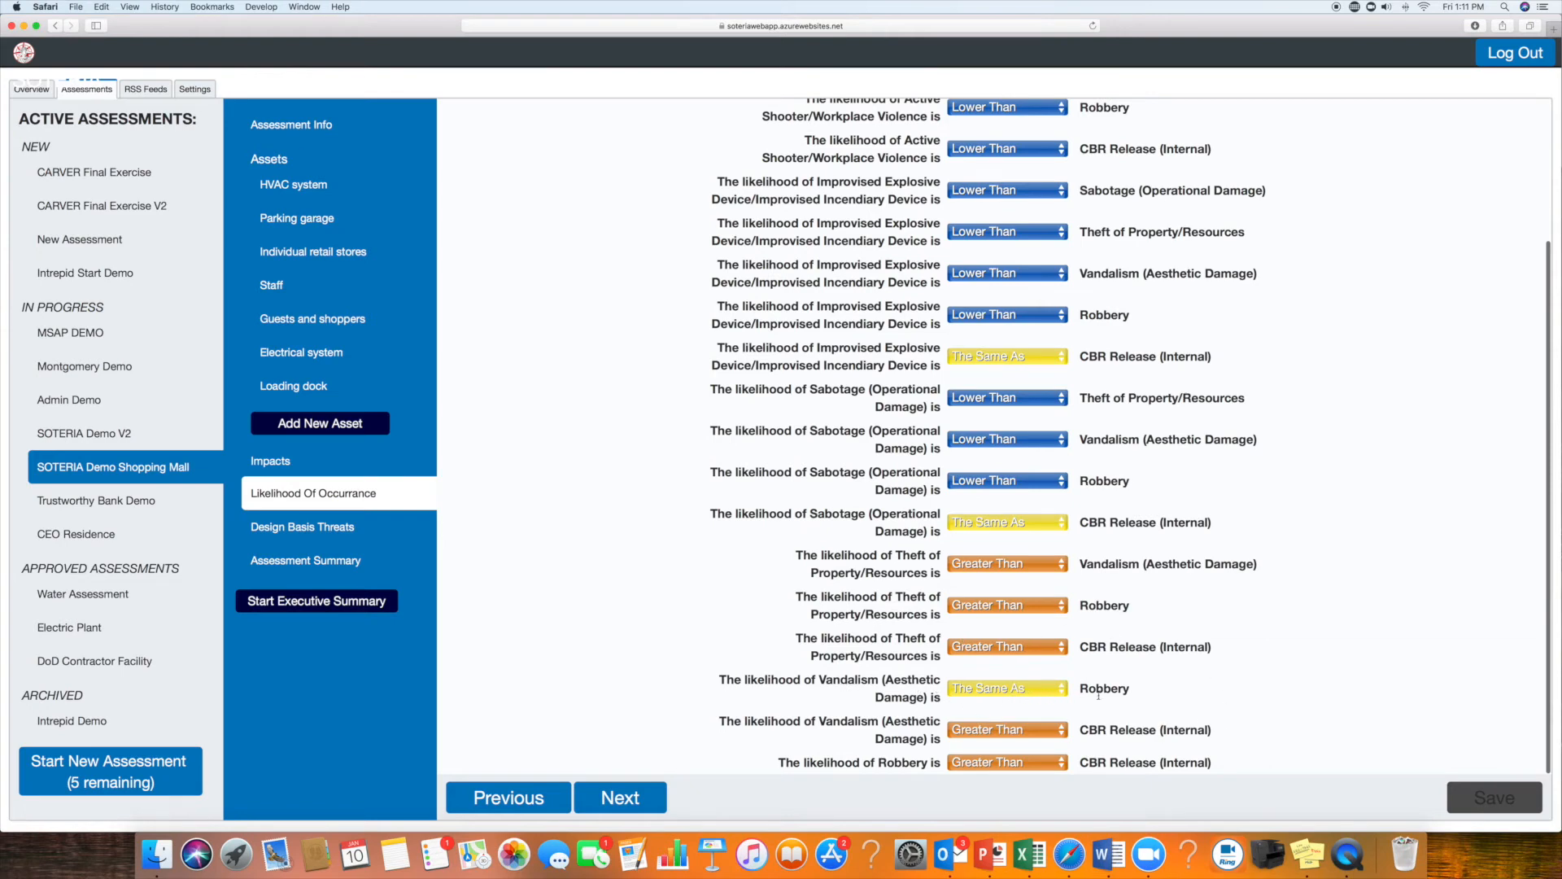
left_click(1059, 531)
left_click(1011, 541)
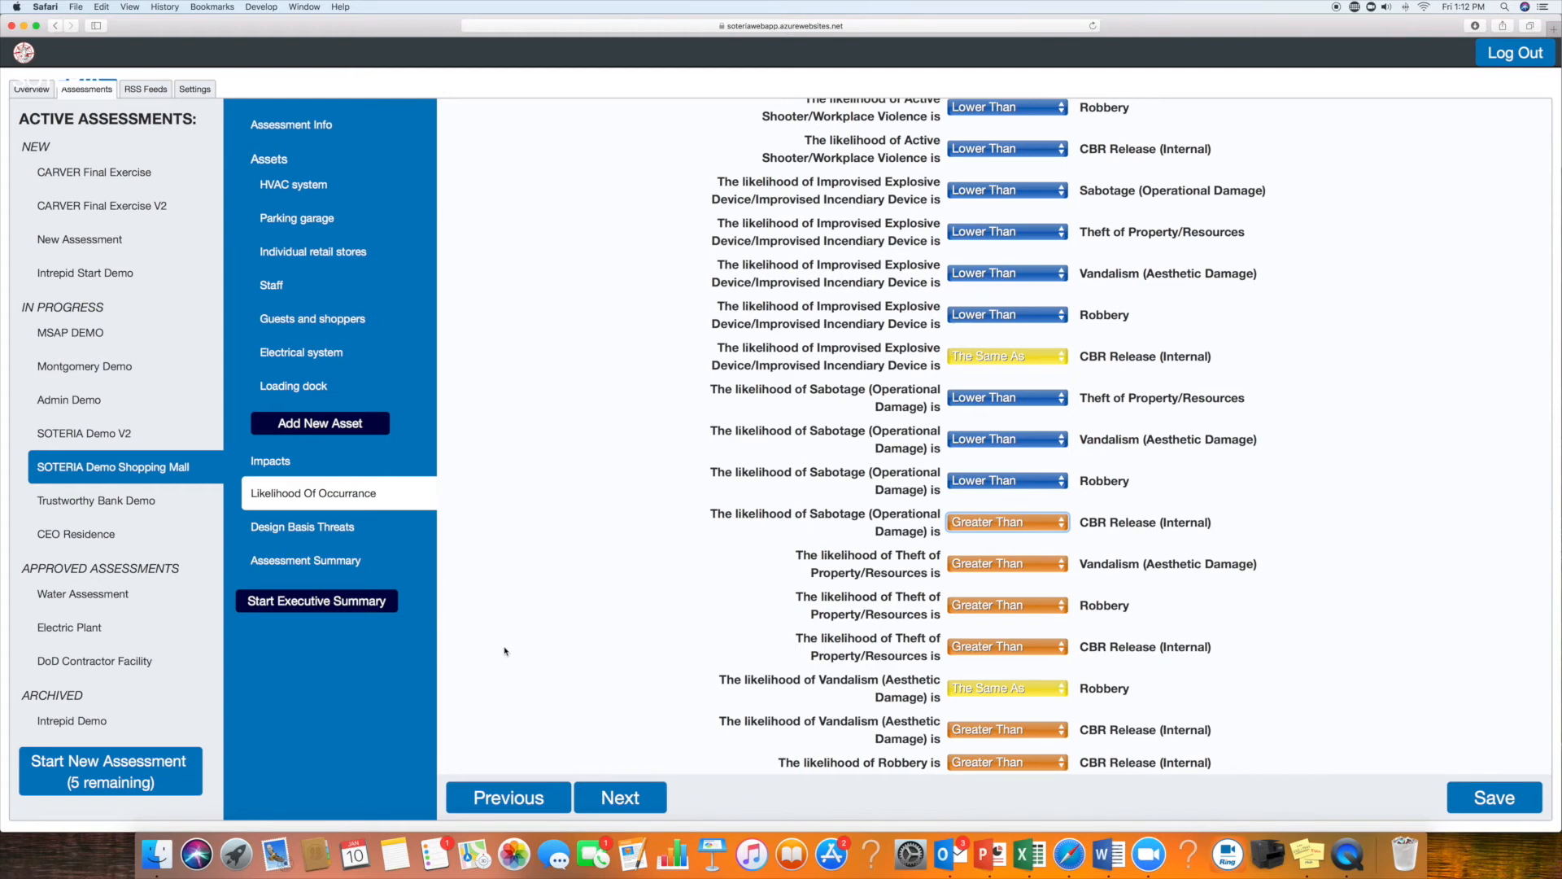
Open Design Basis Threats, discarding the unsaved likelihood changes
left_click(331, 536)
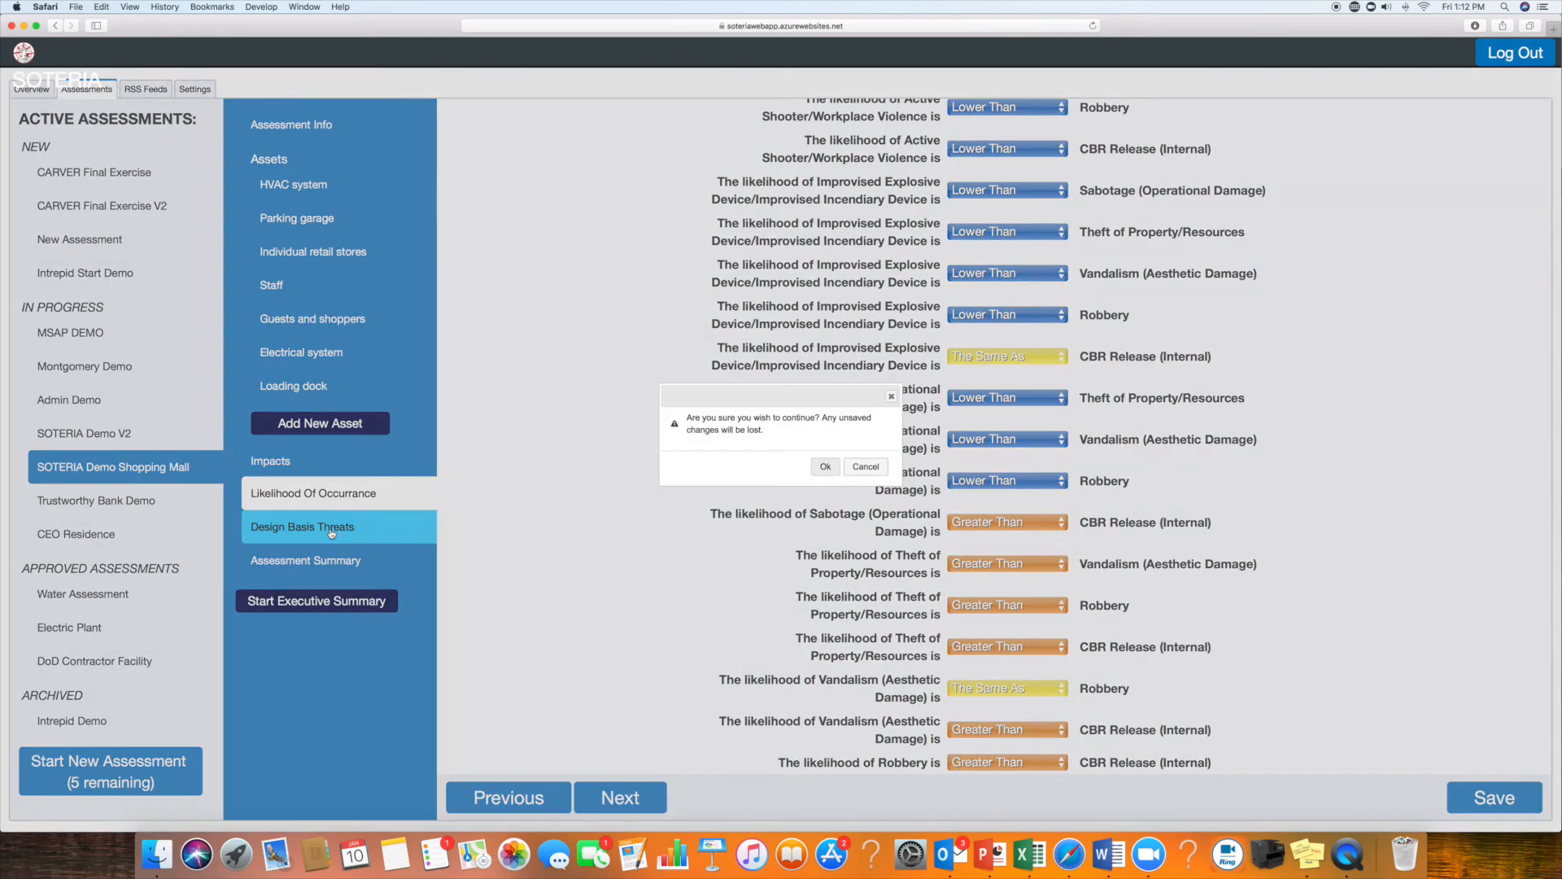
left_click(824, 467)
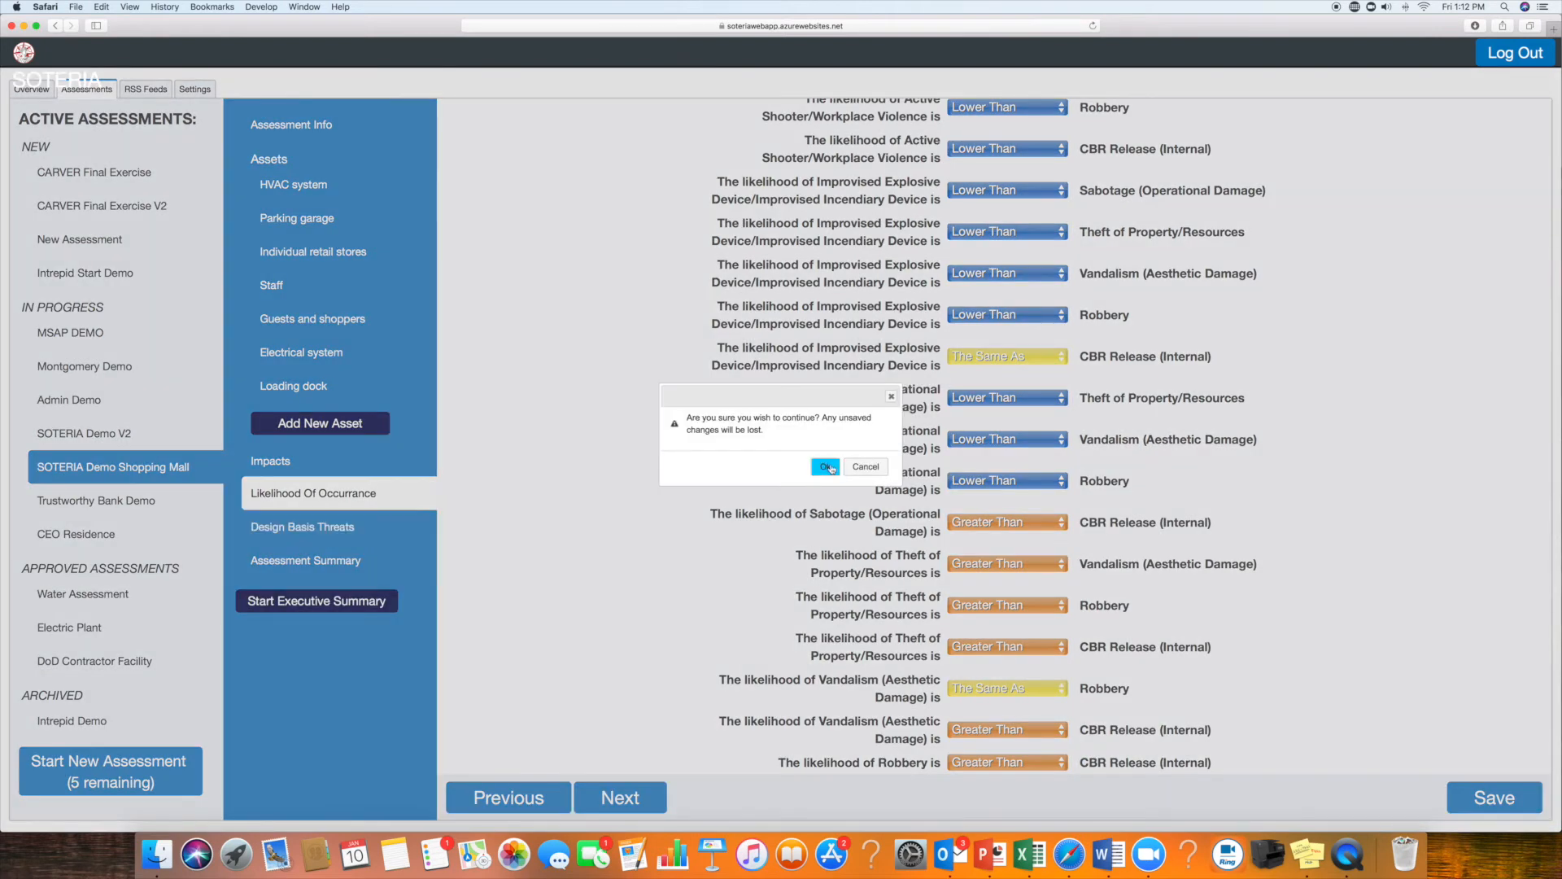
Set Staff compared with Electrical system to Much More Than in the Active Shooter/Workplace Violence comparisons
scroll(685, 617, "up", 5)
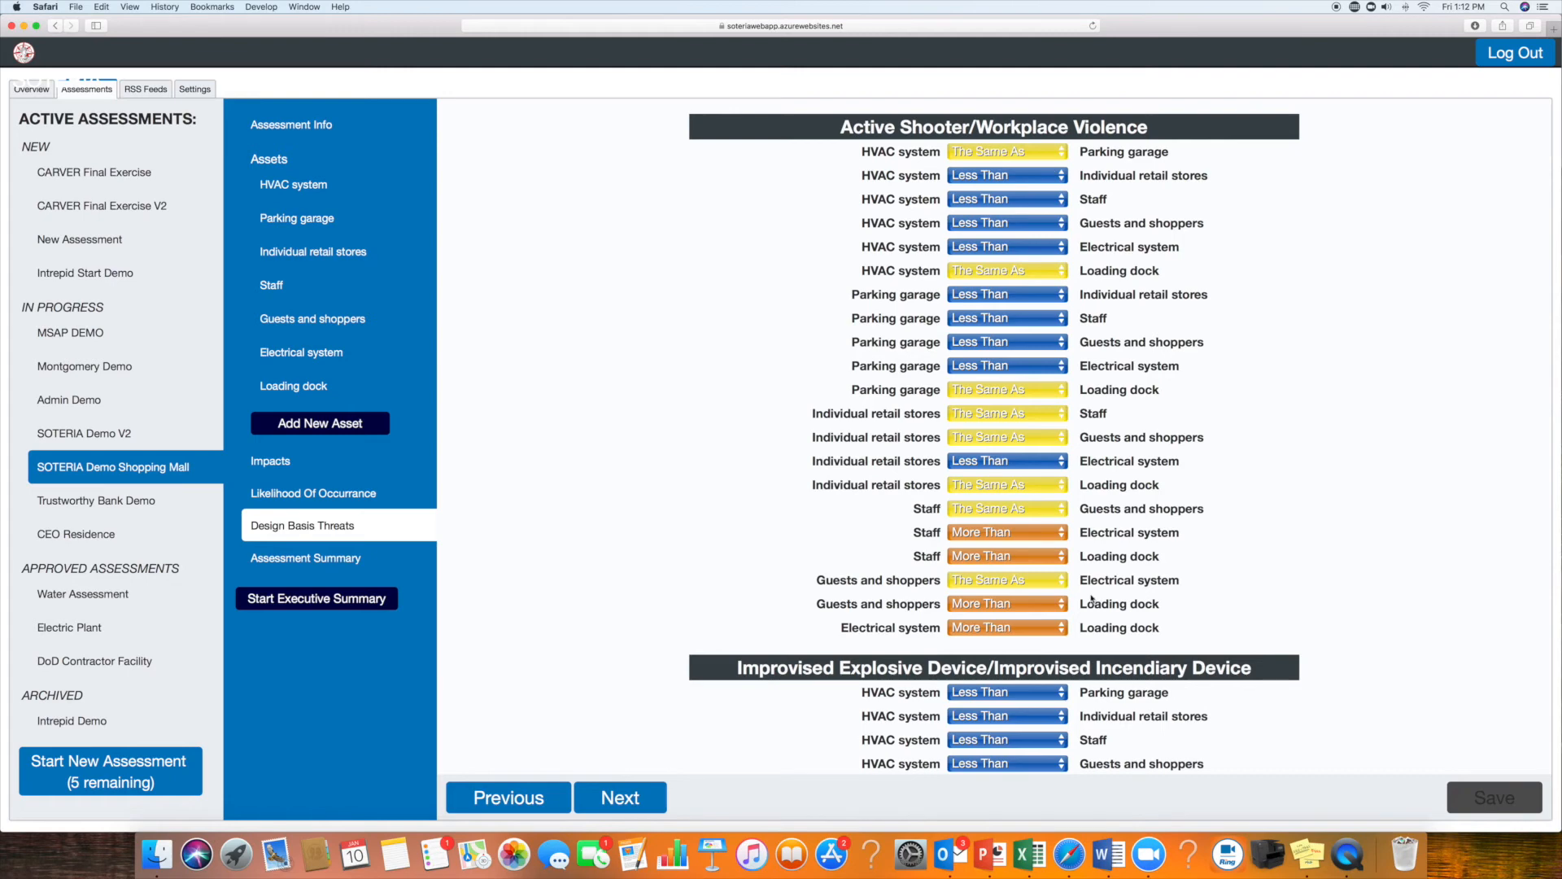
scroll(991, 550, "down", 3)
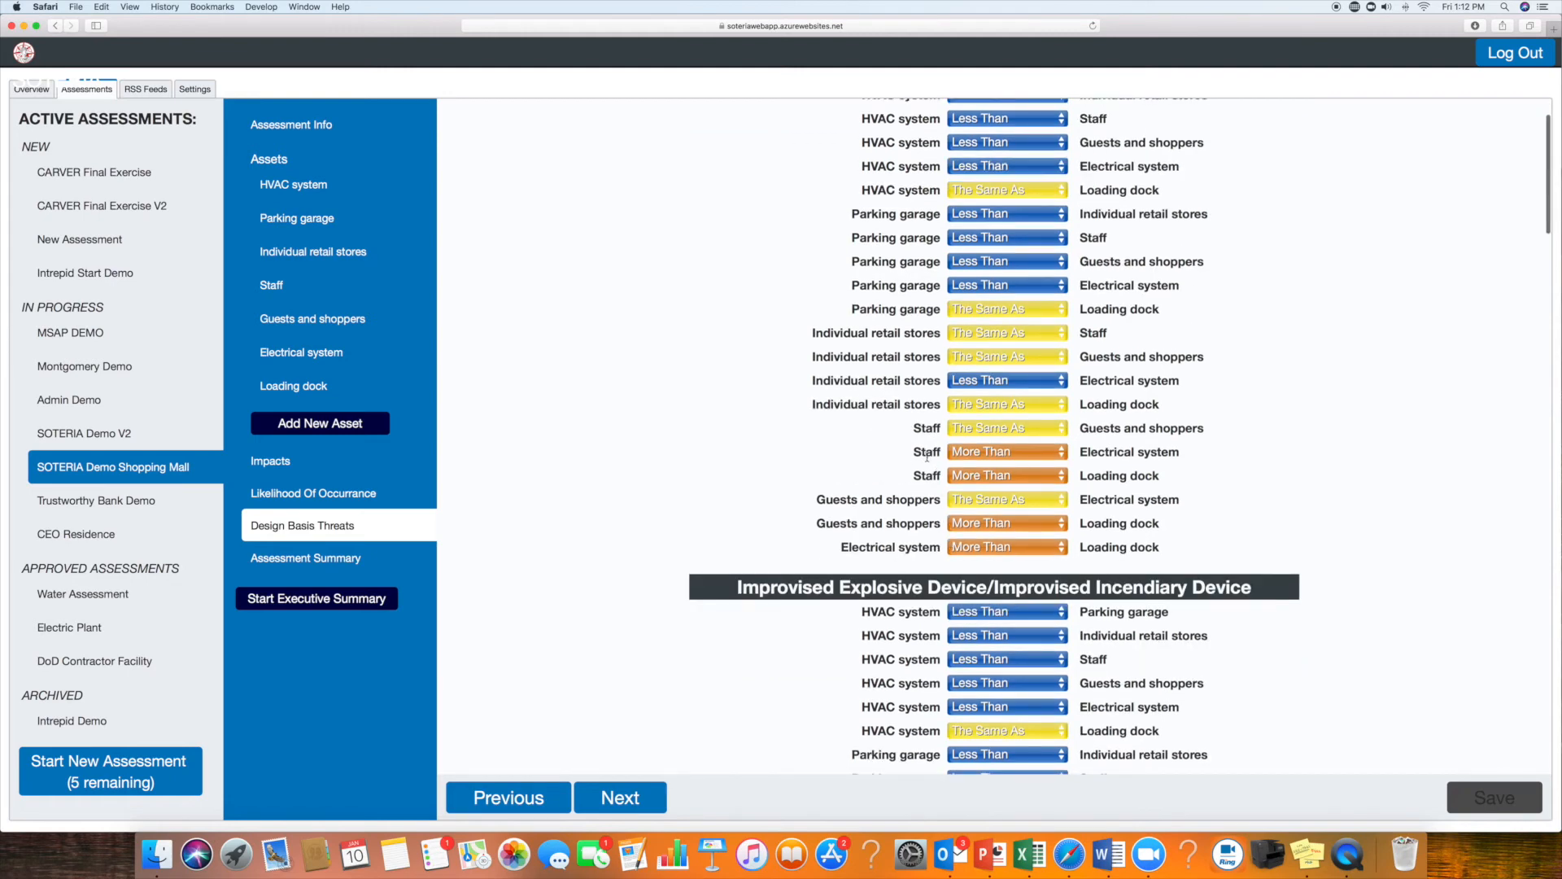
left_click(1027, 453)
left_click(985, 477)
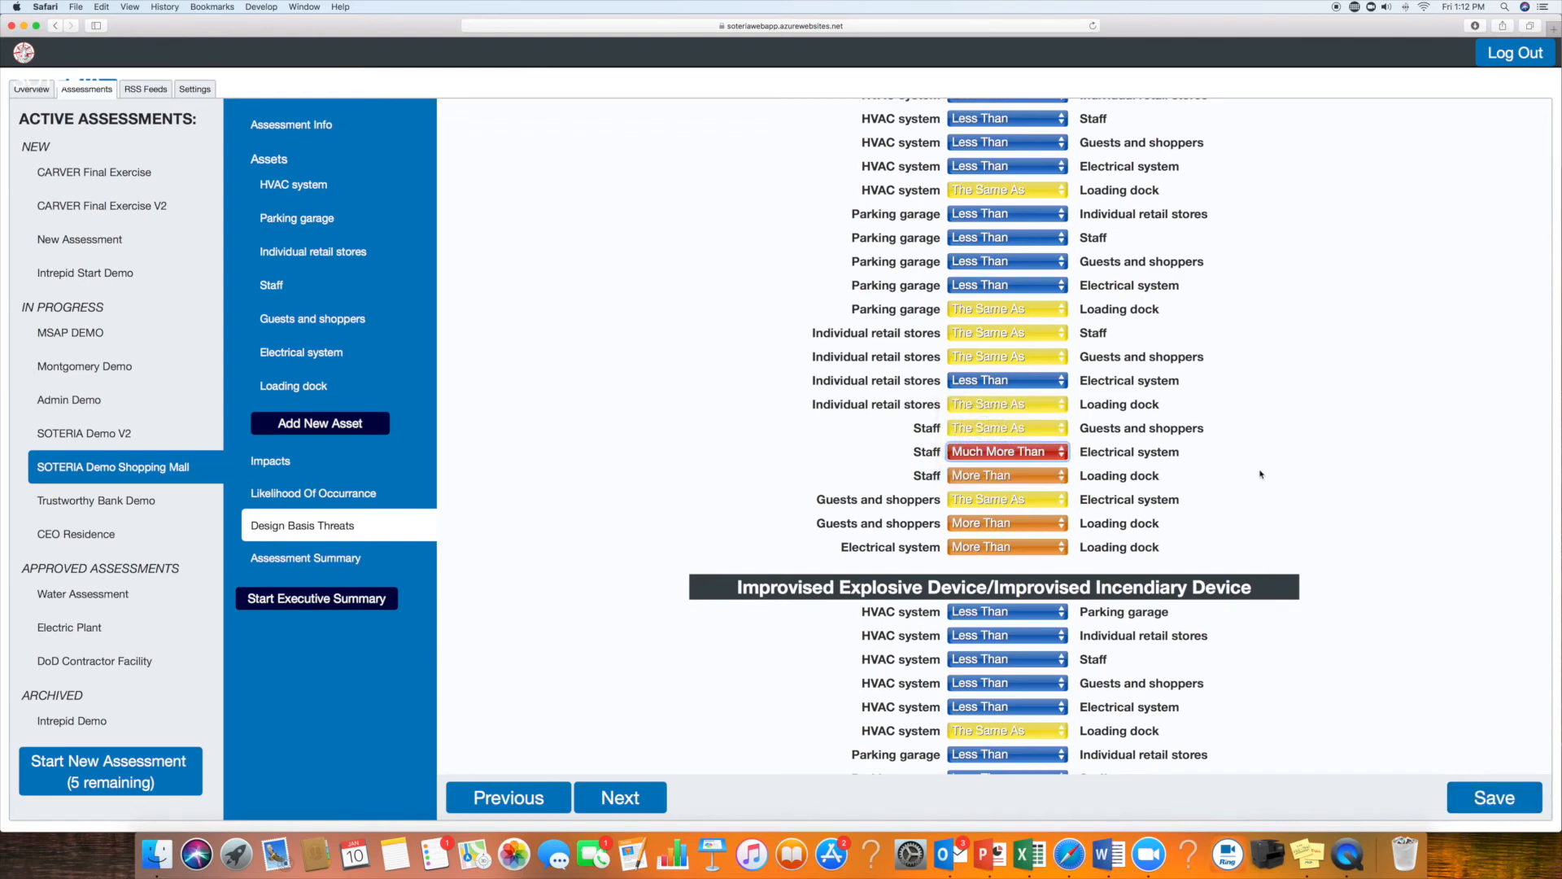
Set HVAC system compared with Staff to Much Less Than in the Improvised Explosive Device/Improvised Incendiary Device comparisons
scroll(1031, 492, "down", 5)
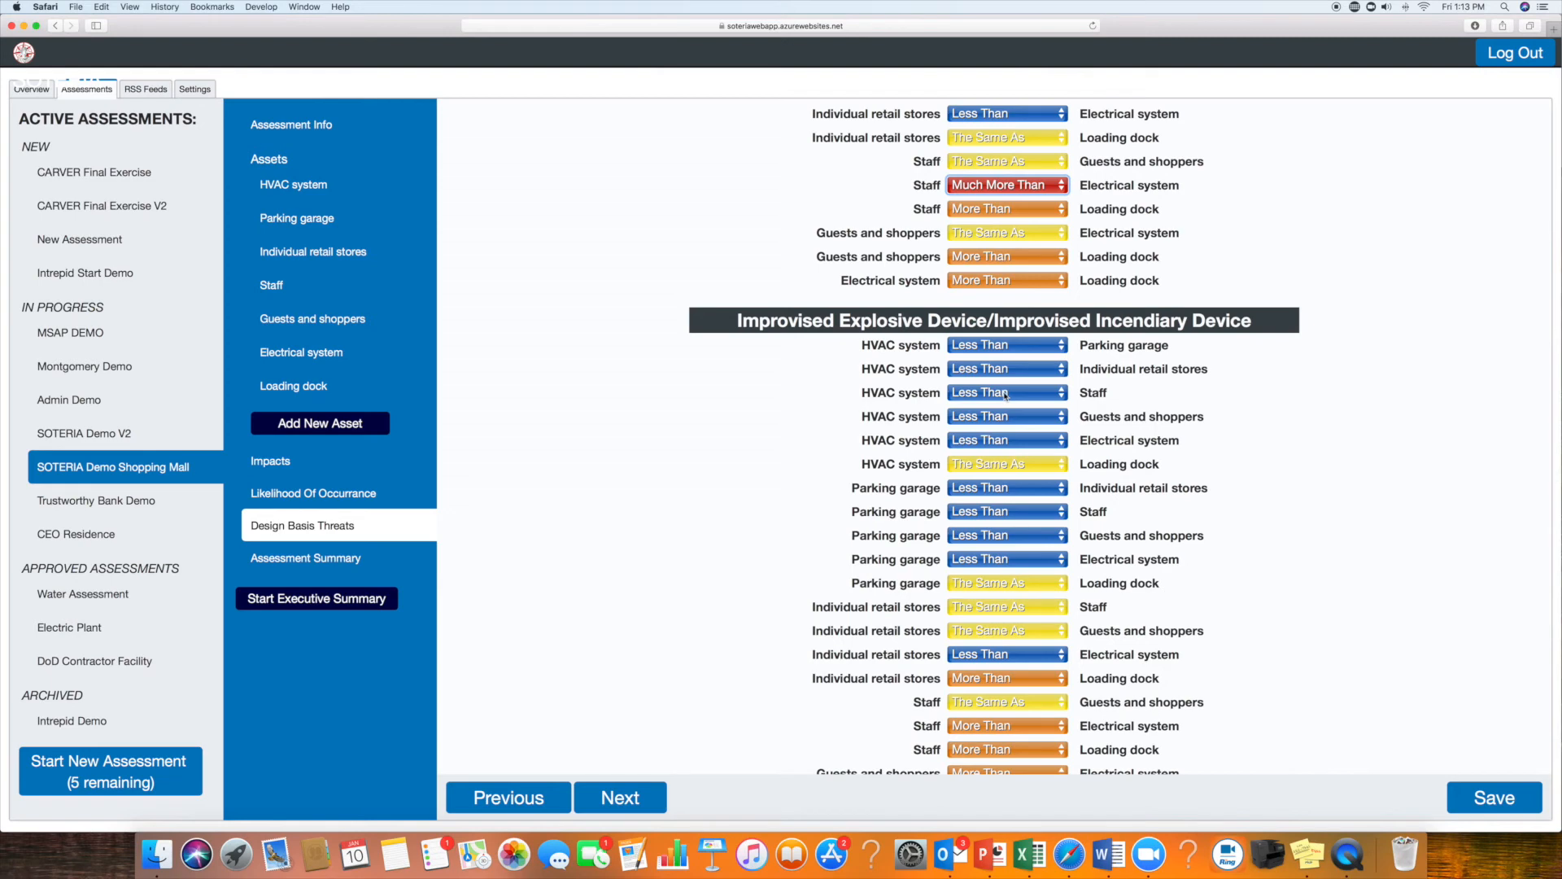
left_click(1066, 394)
left_click(1001, 384)
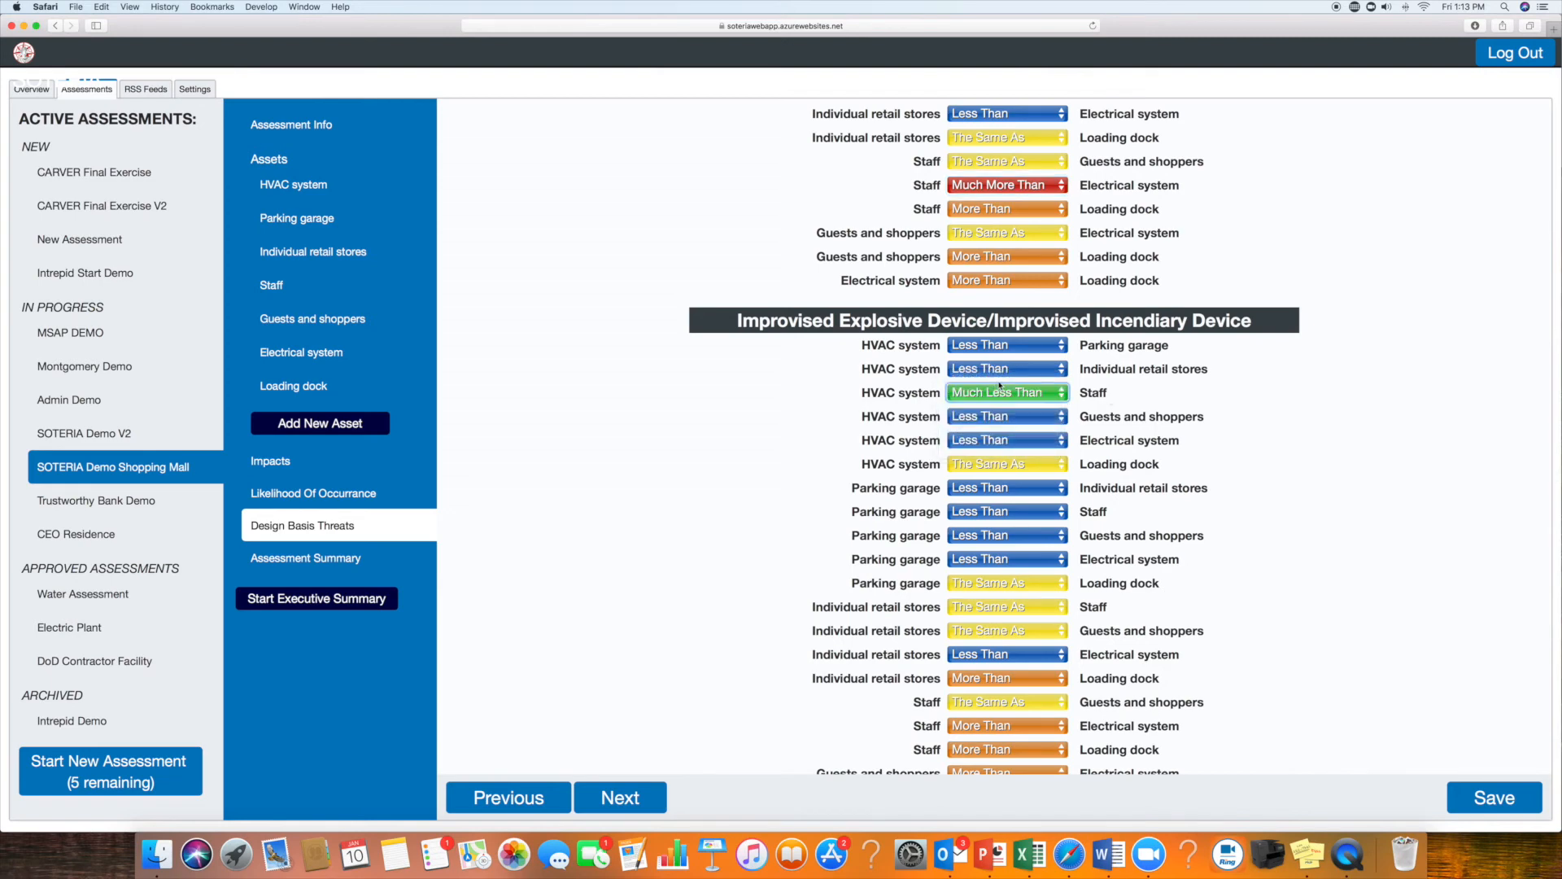
Save the Design Basis Threats comparisons and open the Assessment Summary
scroll(1340, 503, "down", 5)
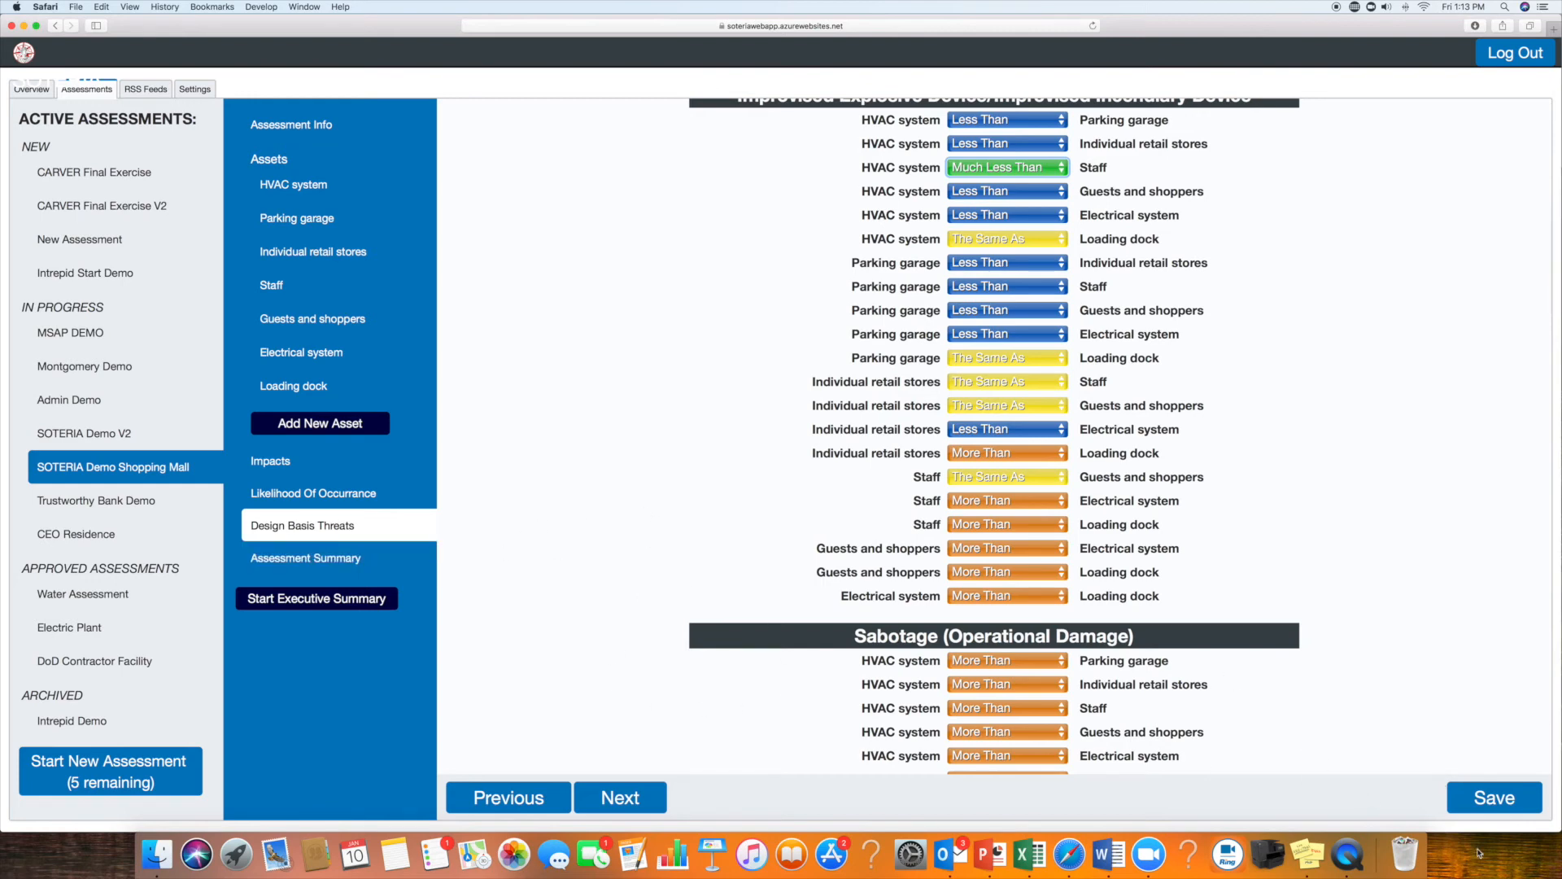
left_click(1477, 809)
left_click(318, 560)
left_click(825, 466)
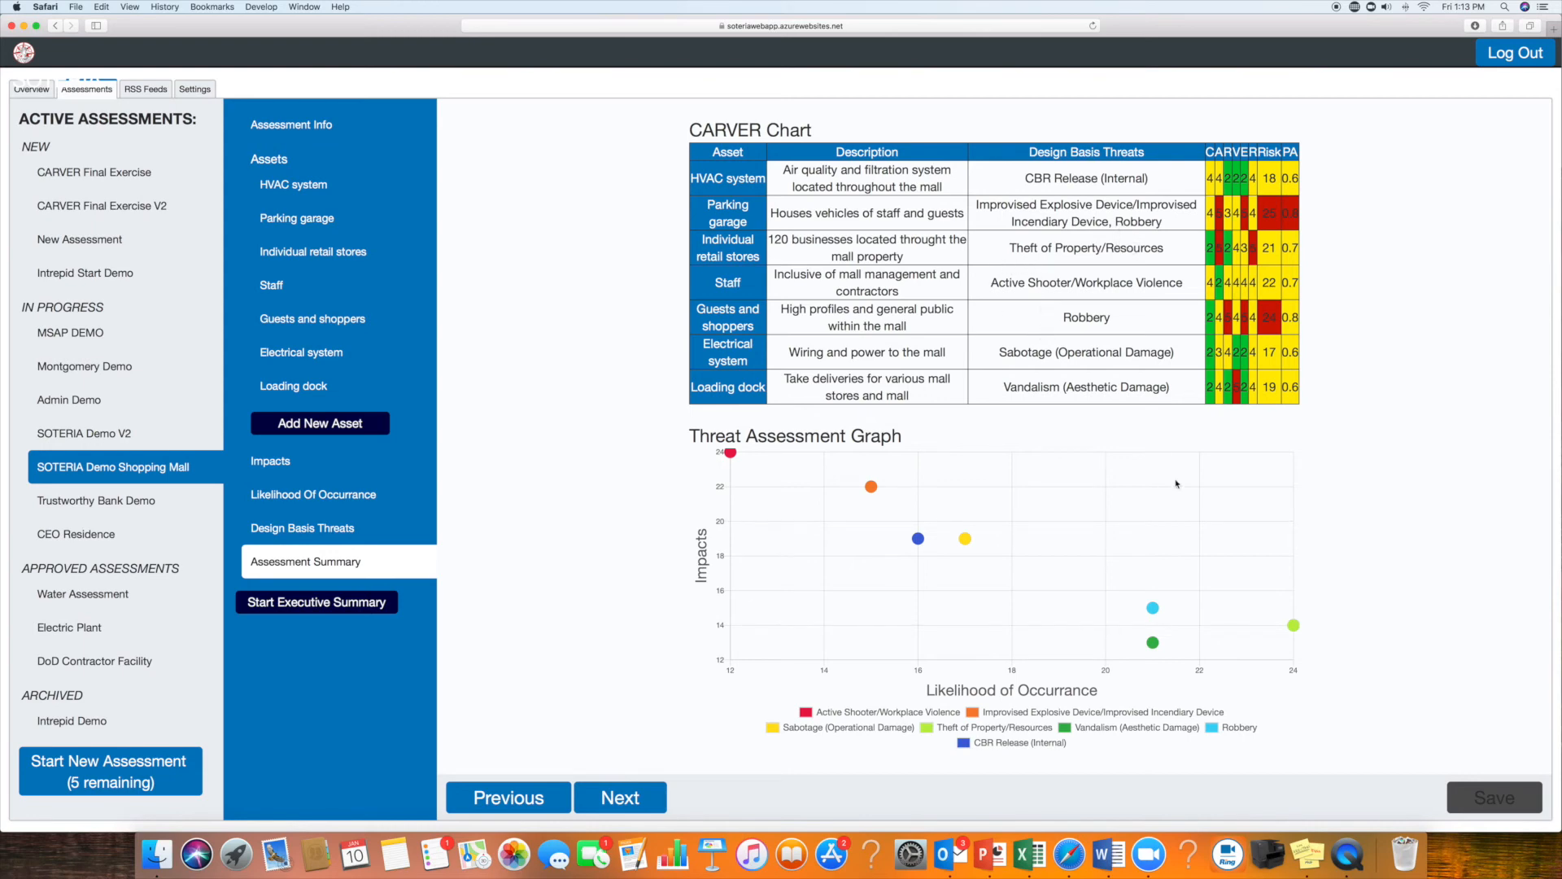
Examine the CARVER Chart, the Threat Assessment Graph's Sabotage and Theft of Property/Resources points, and the Weighted Values table
scroll(1142, 560, "down", 5)
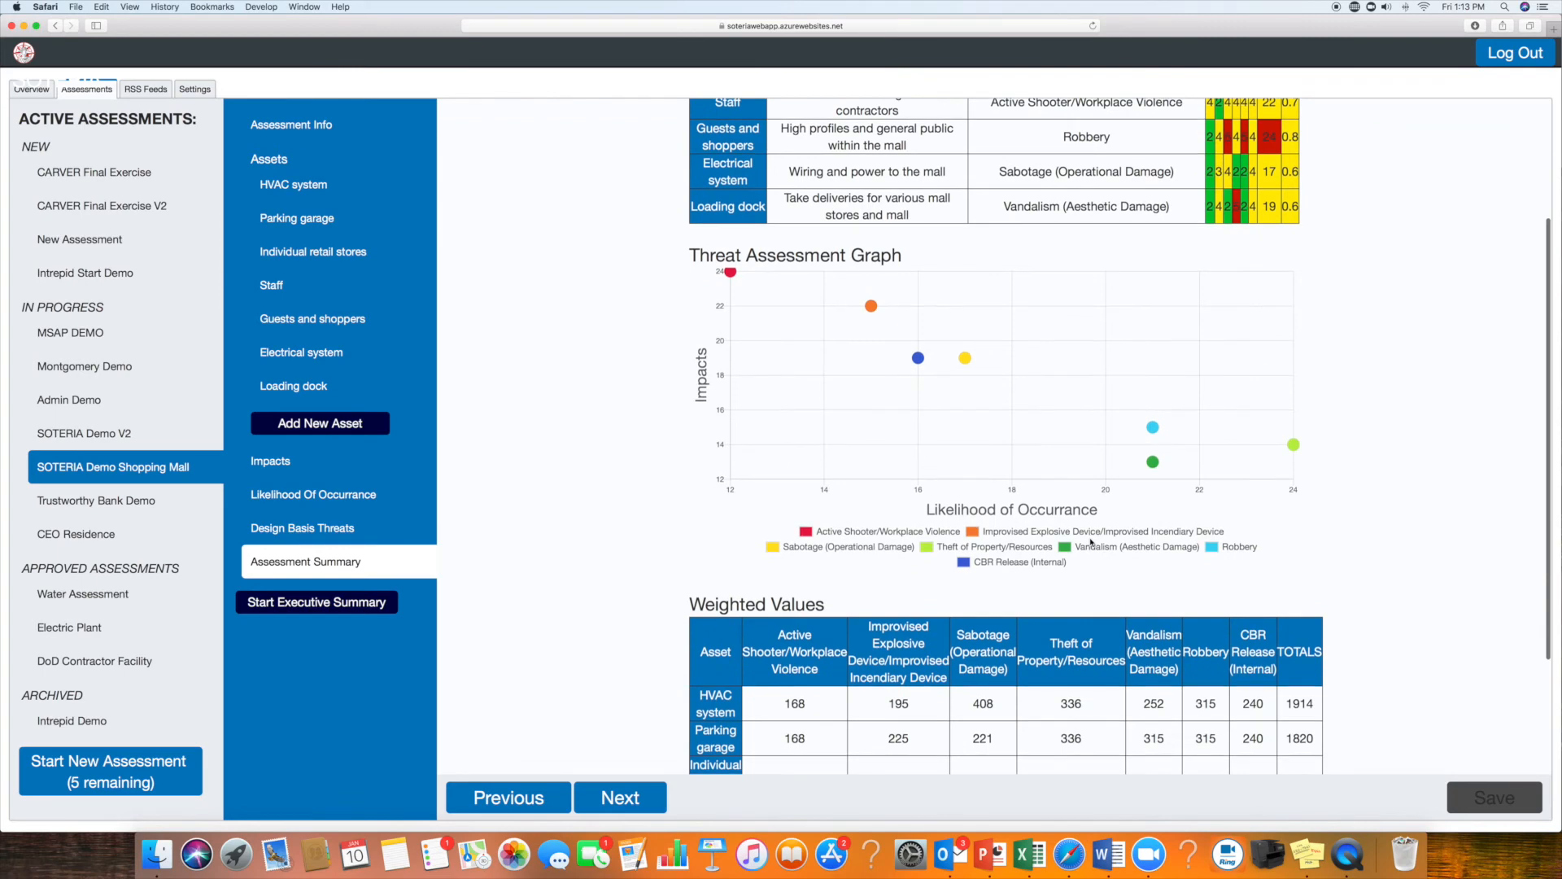
mouse_move(922, 362)
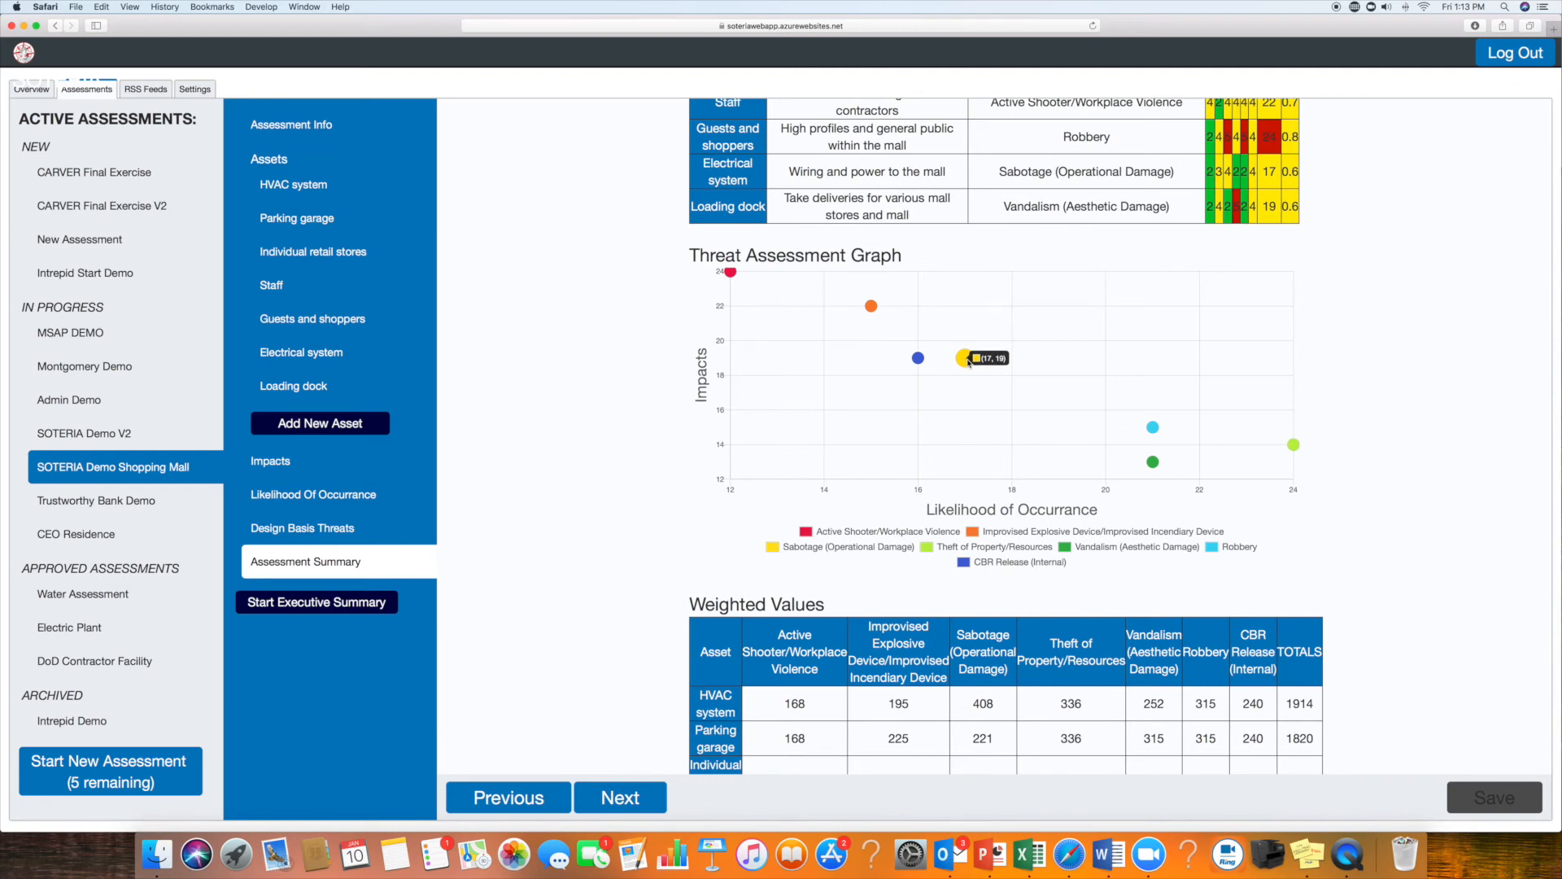
scroll(968, 359, "up", 3)
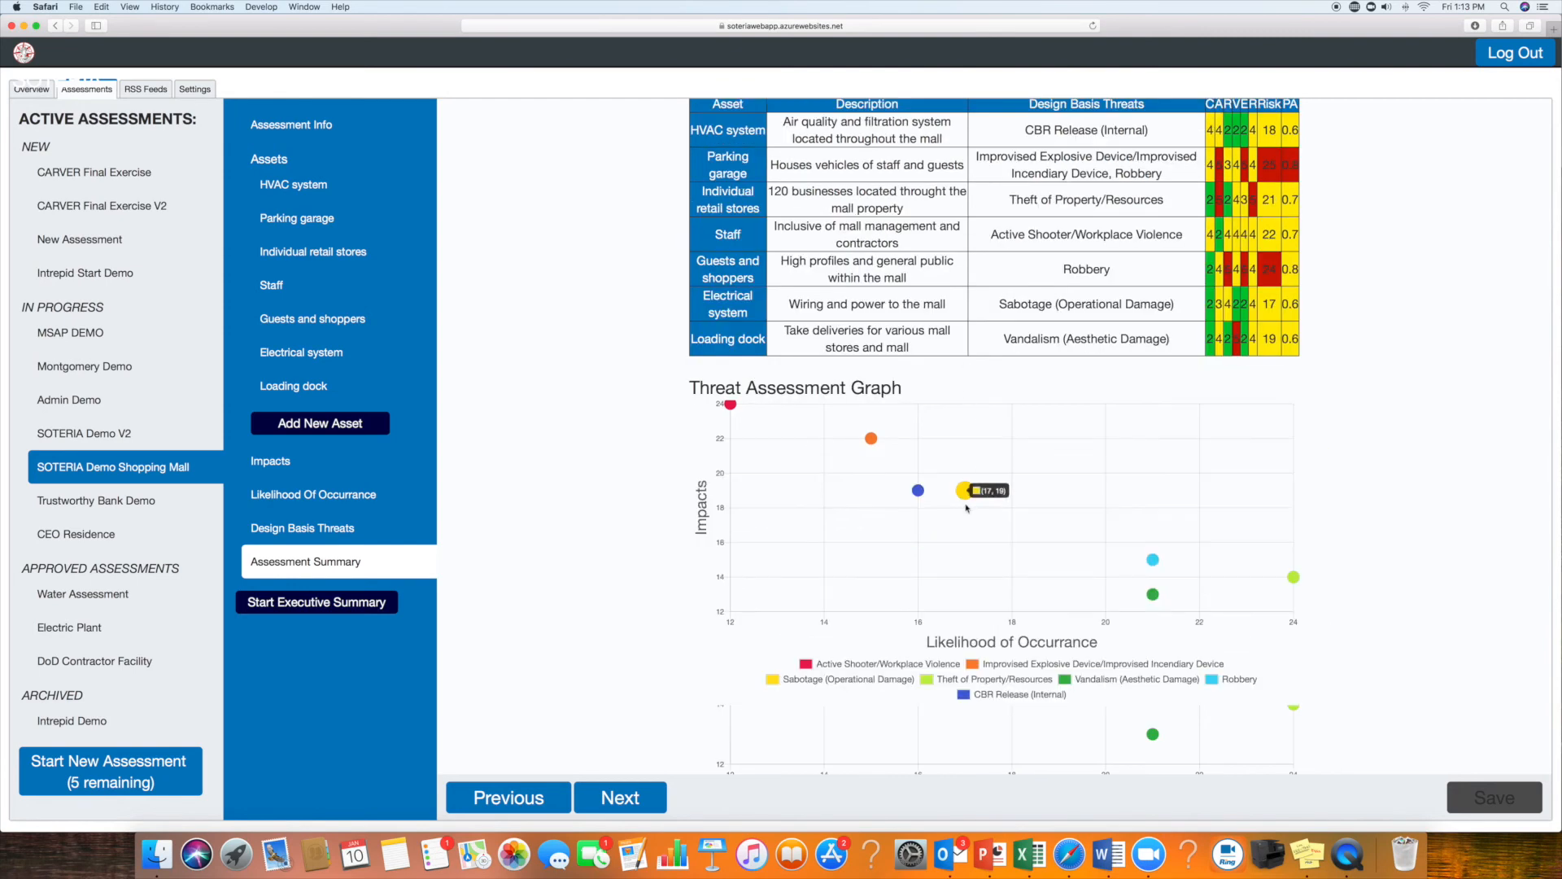
mouse_move(1292, 580)
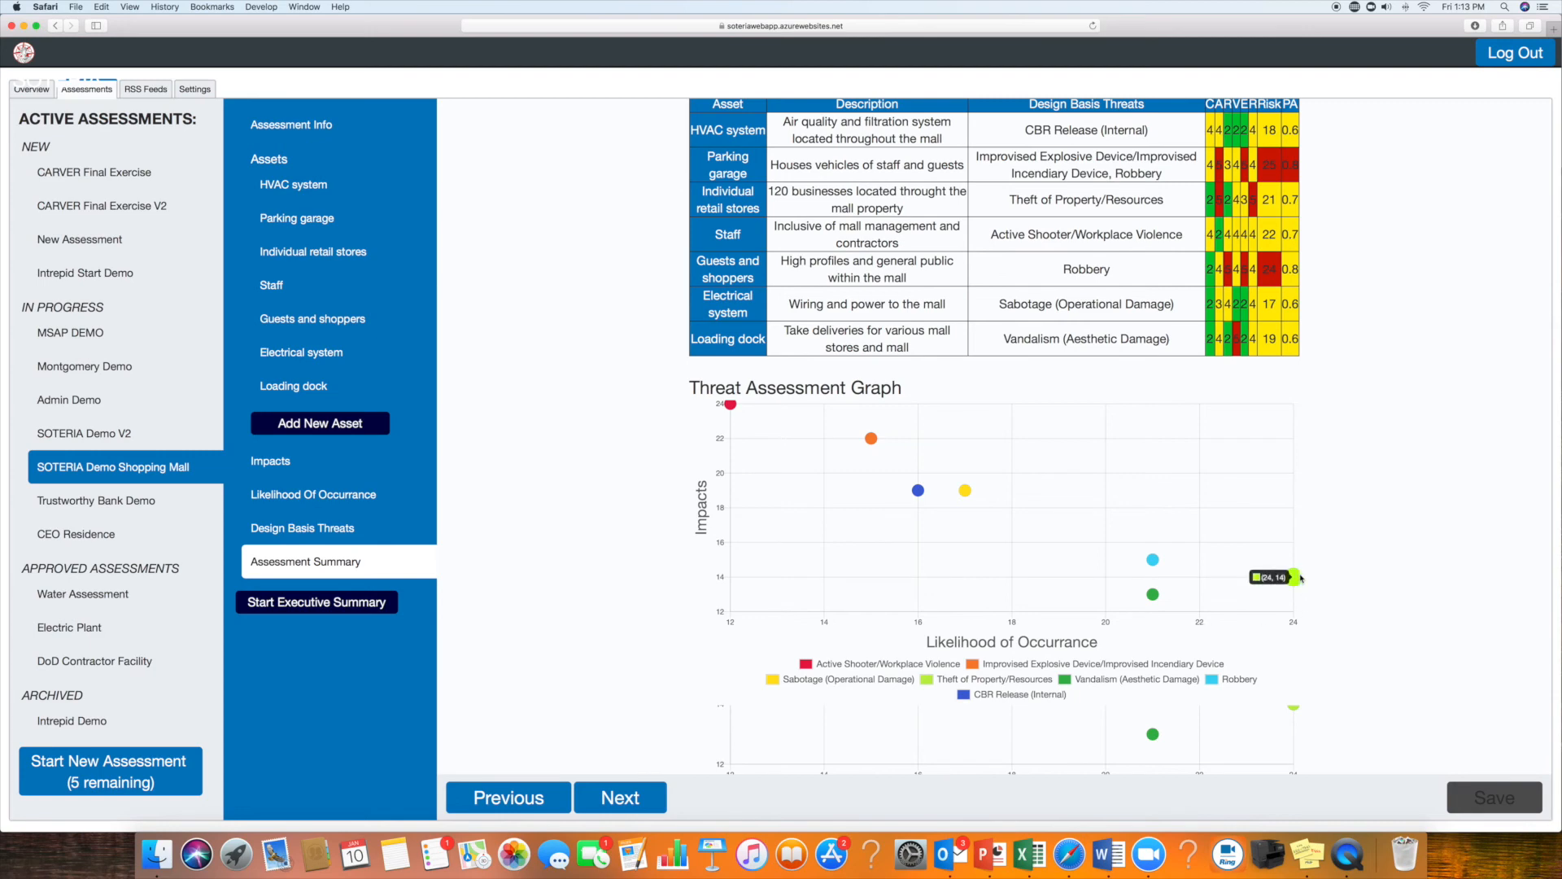
scroll(1340, 576, "down", 5)
scroll(1340, 575, "down", 2)
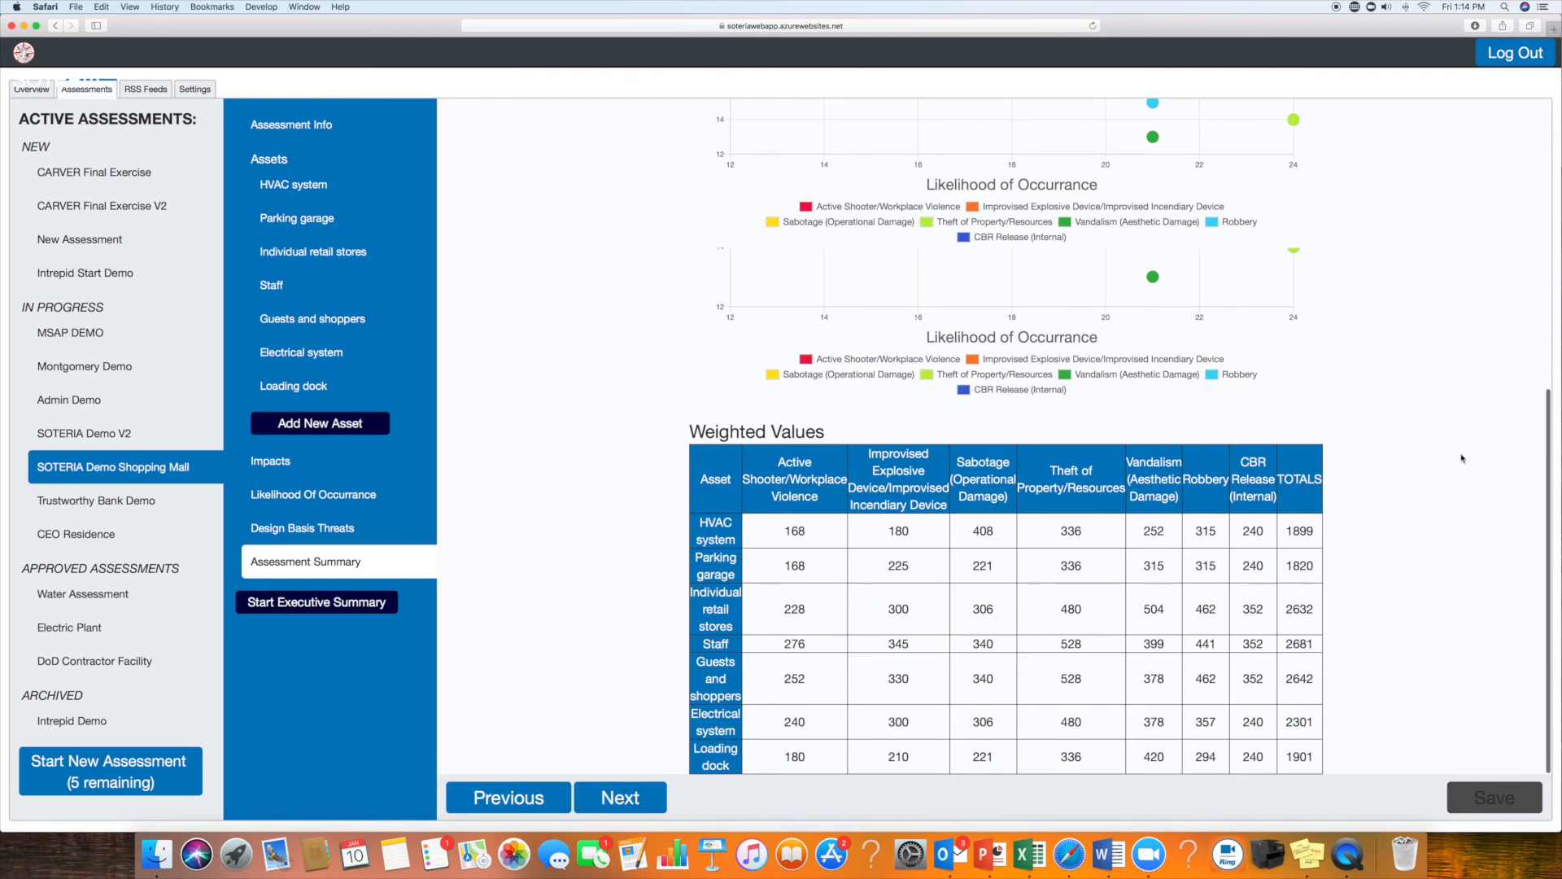
scroll(1463, 458, "up", 5)
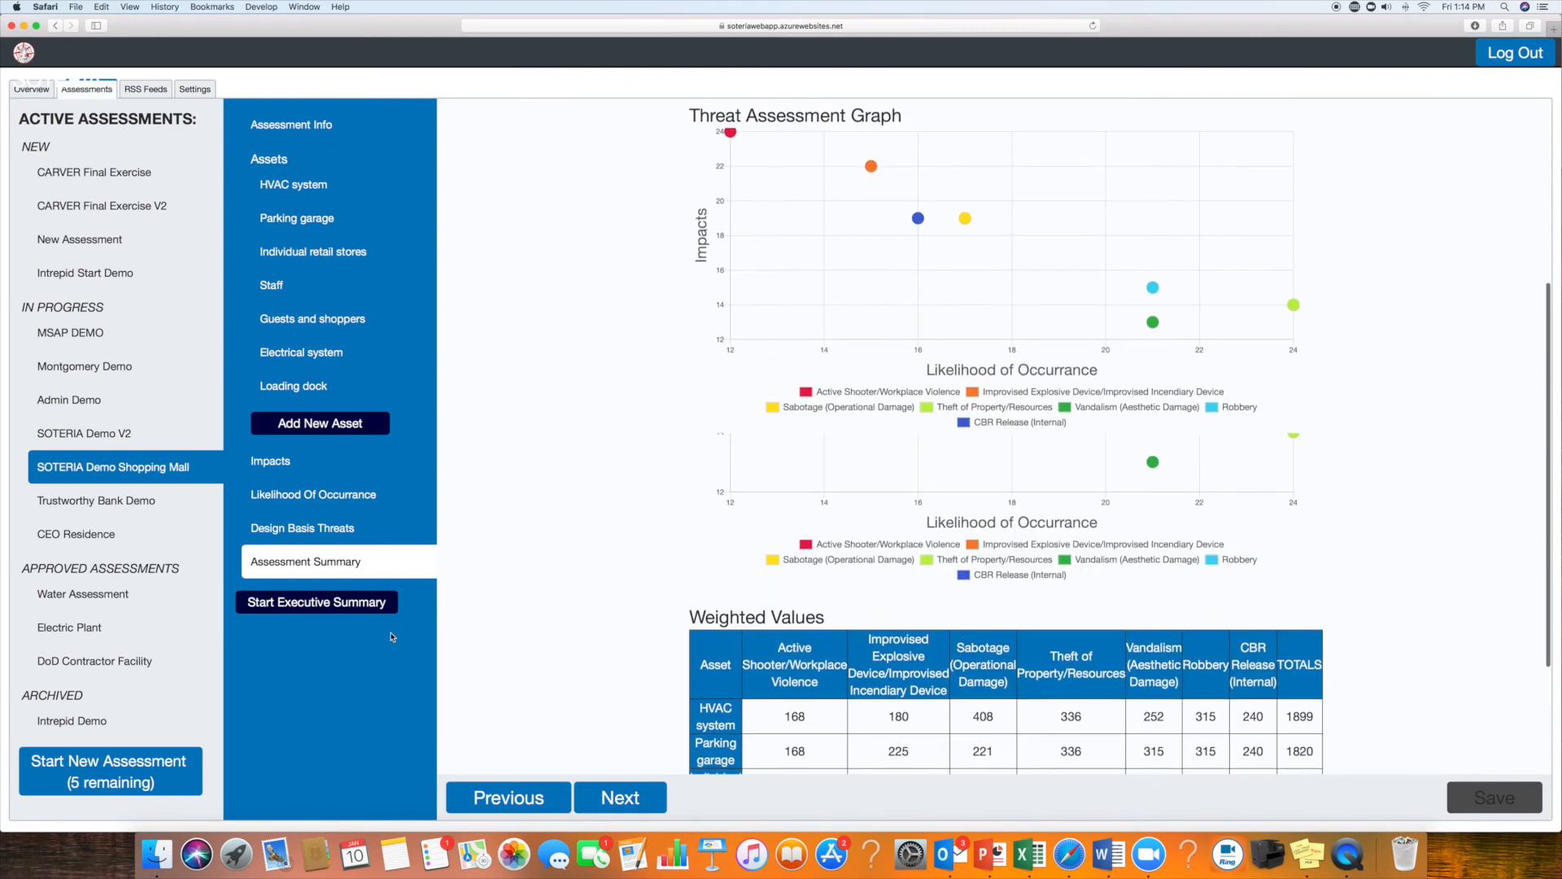
Start the executive summary, save it with its prefilled text, and get the assessment report
left_click(317, 607)
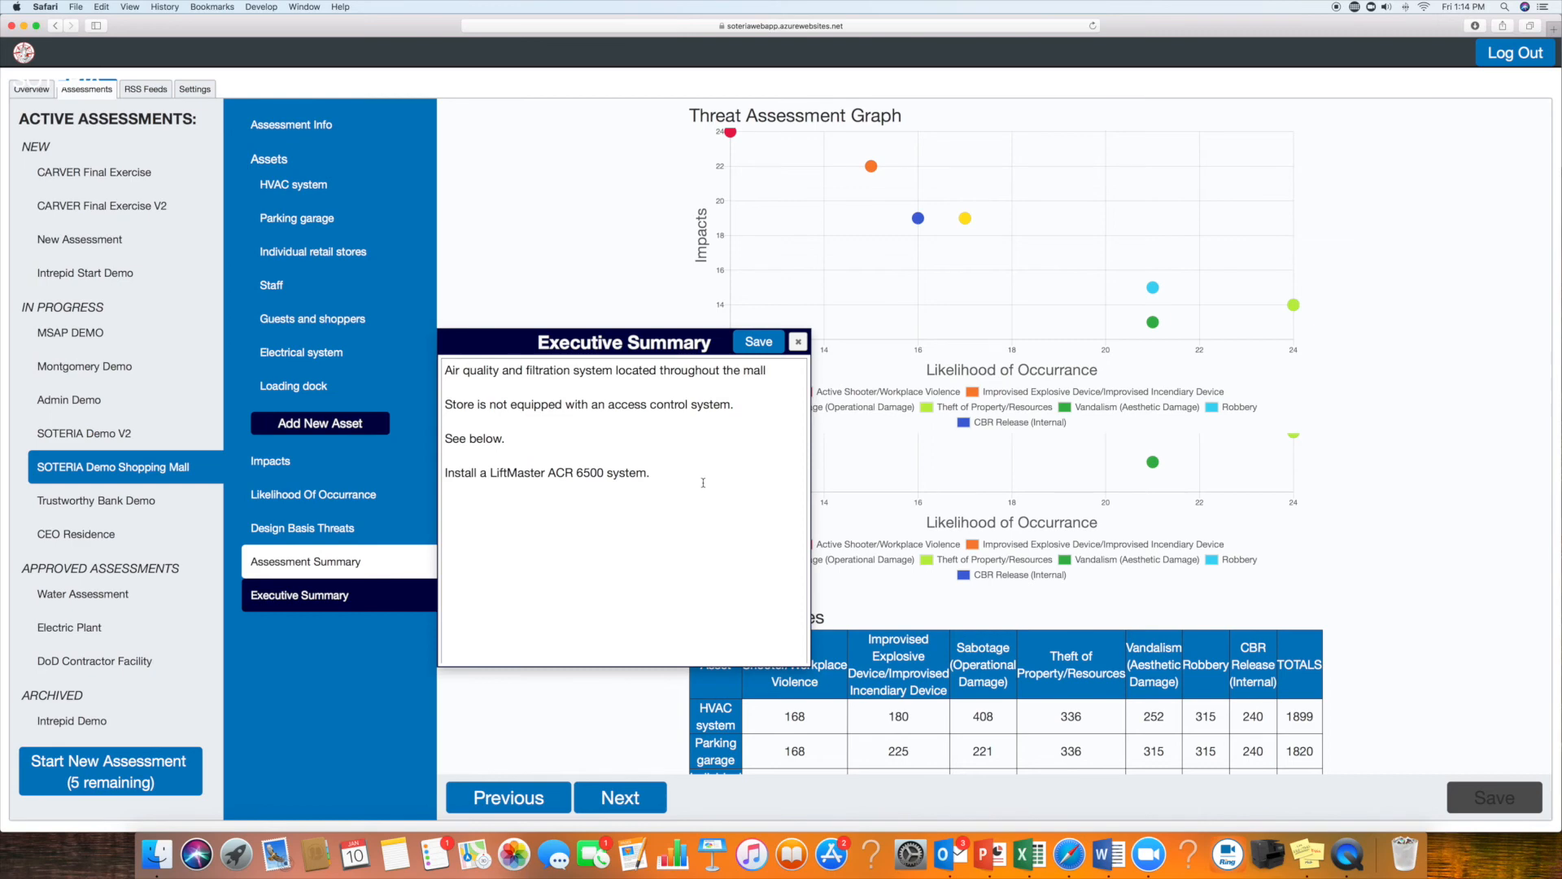
left_click(740, 343)
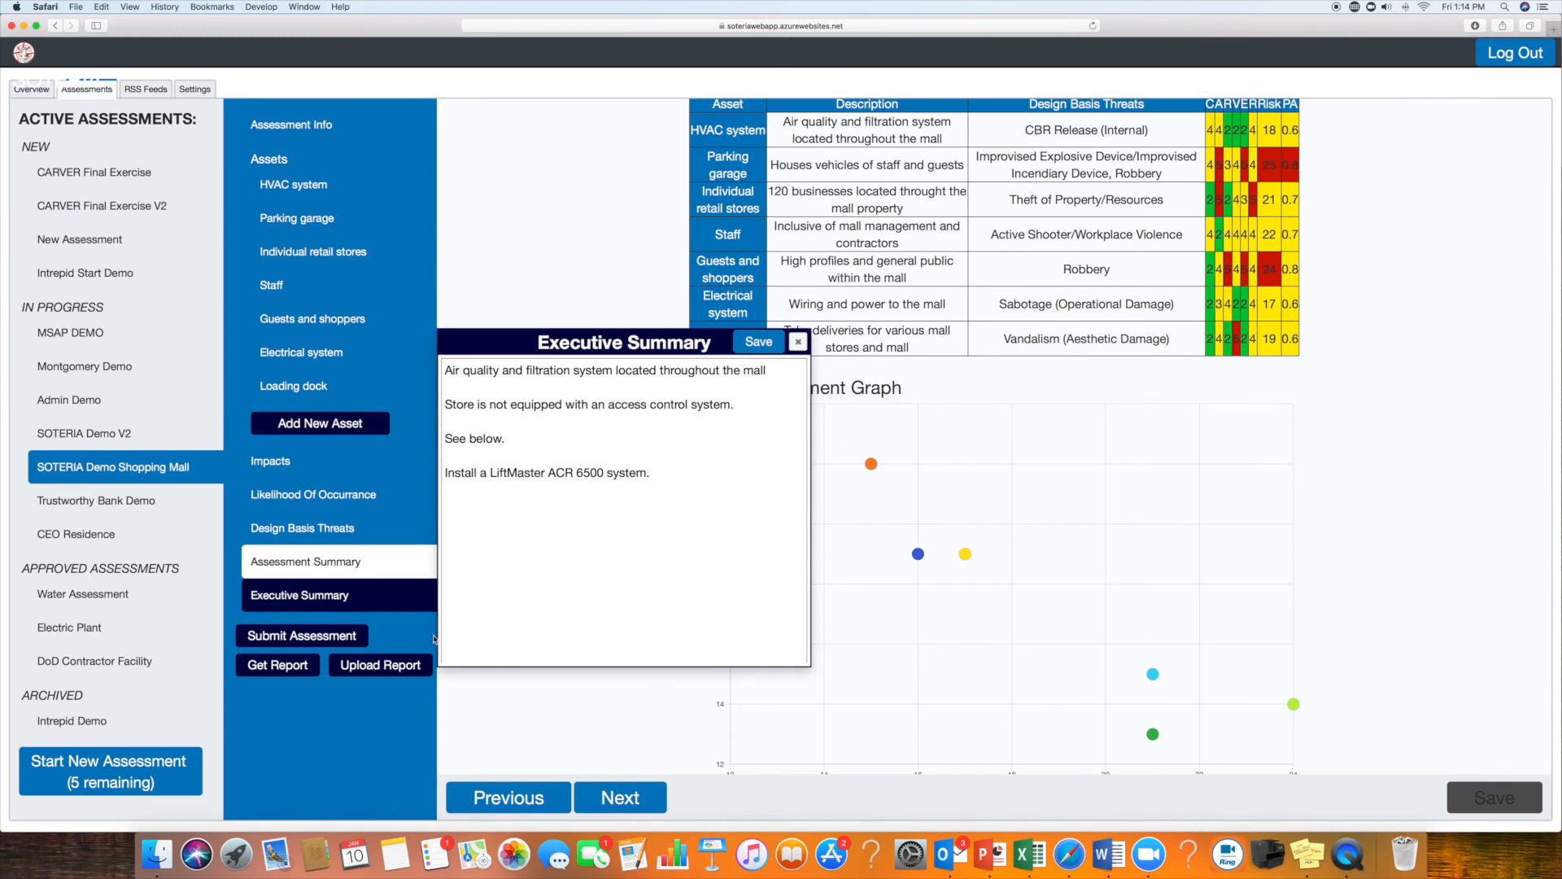
left_click(285, 667)
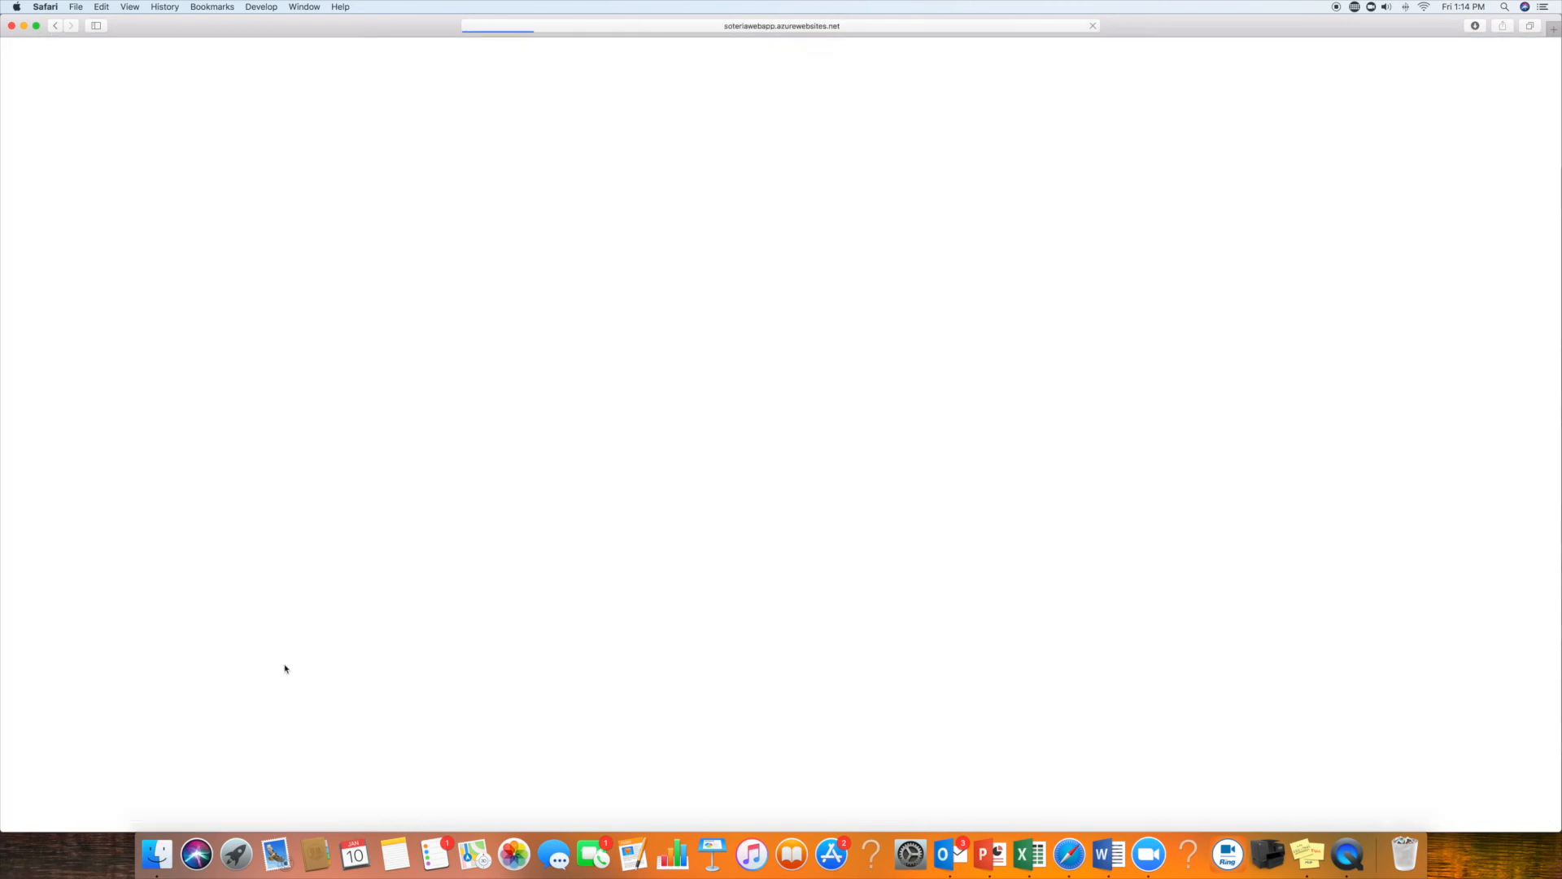